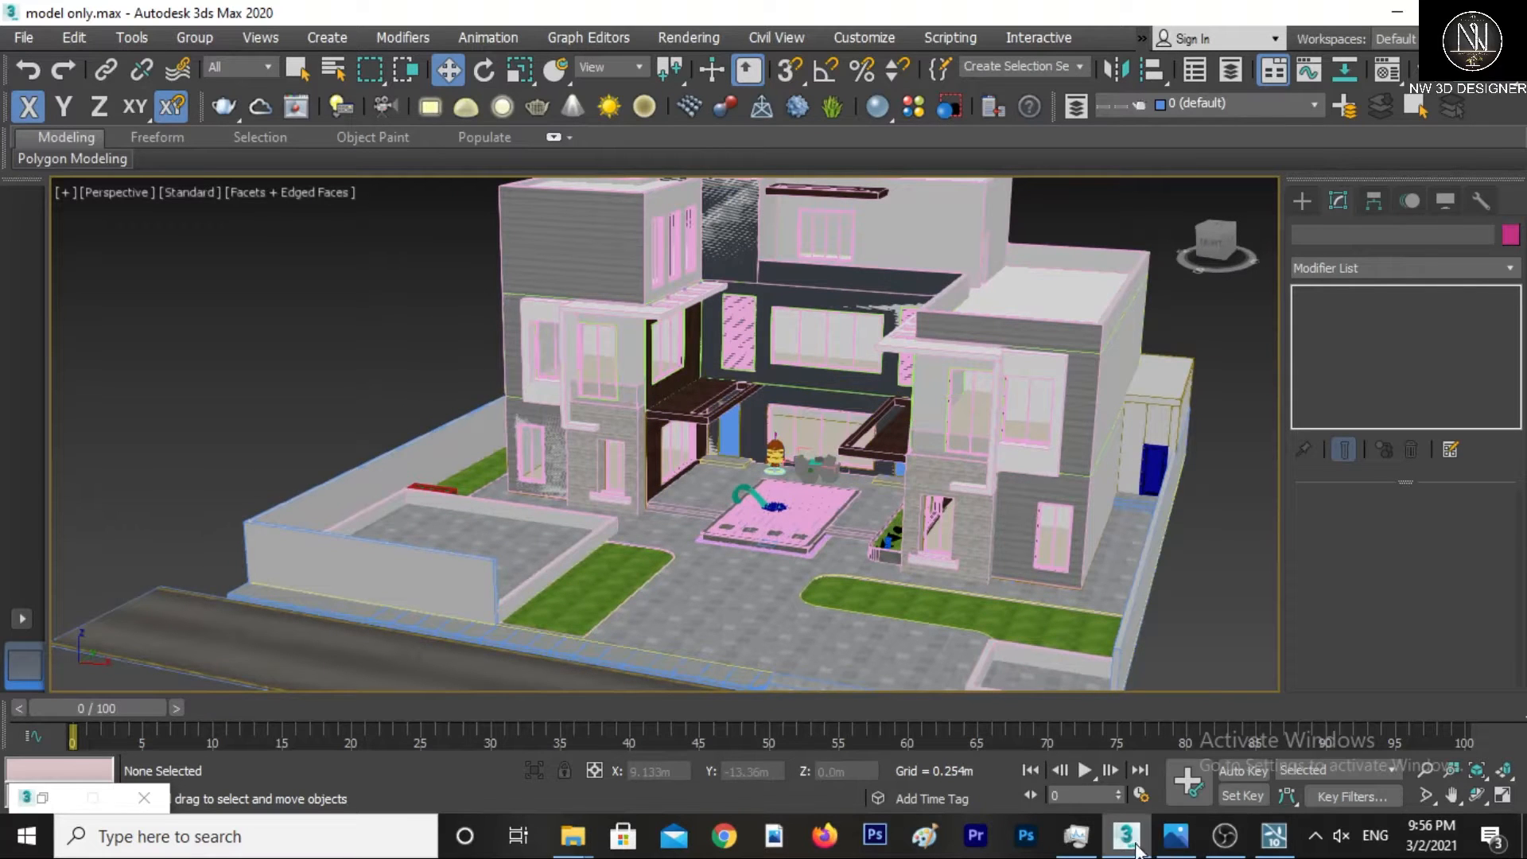
View the villa reference render Modern Villah 10 (1).jpg in Photos, and examine the 3ds Max model from a higher angle.
left_click(1176, 834)
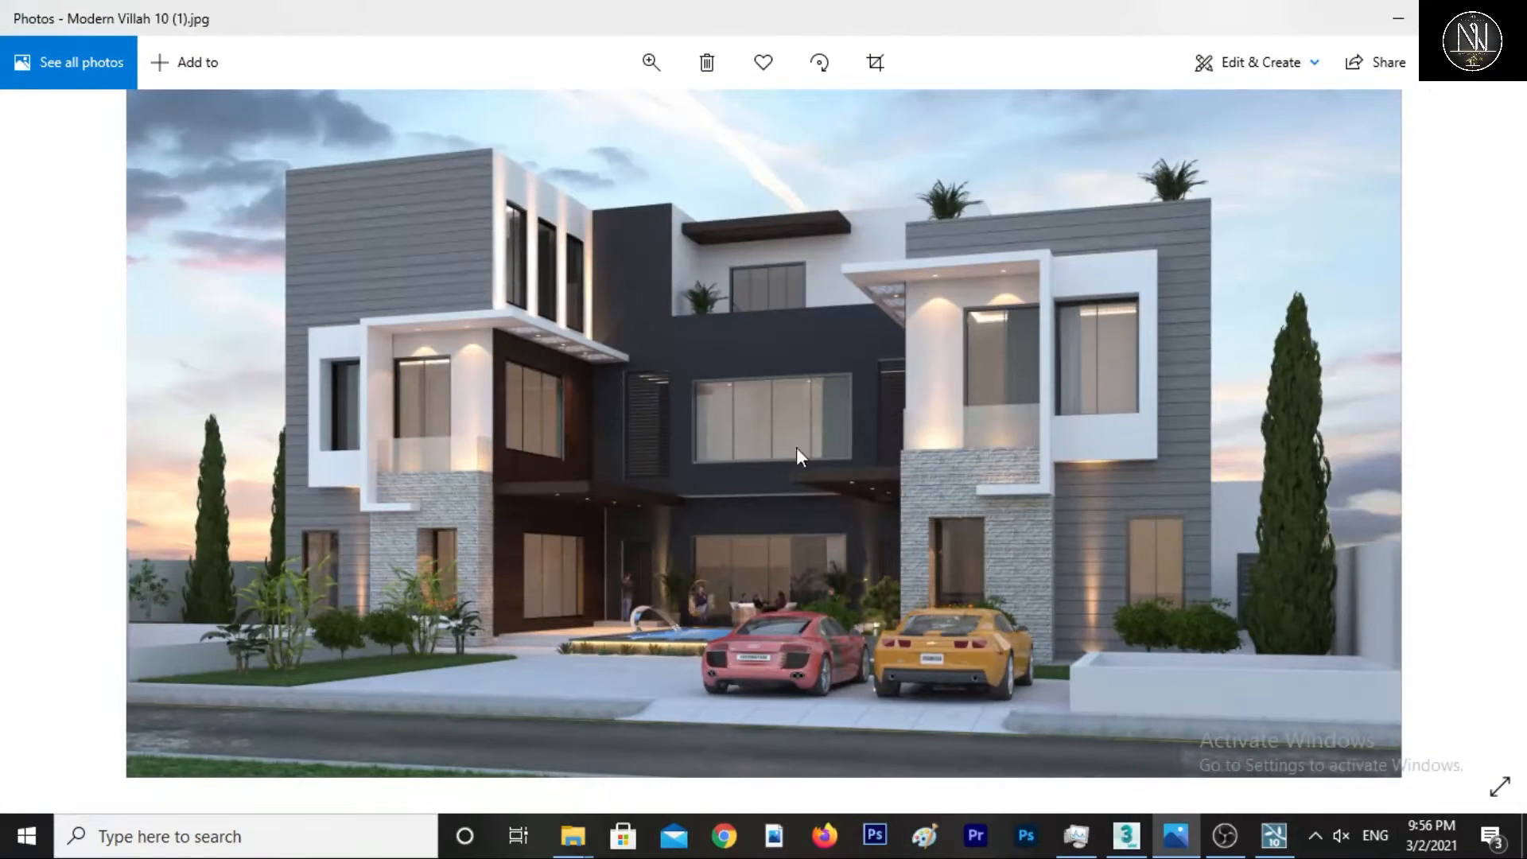
left_click(1397, 17)
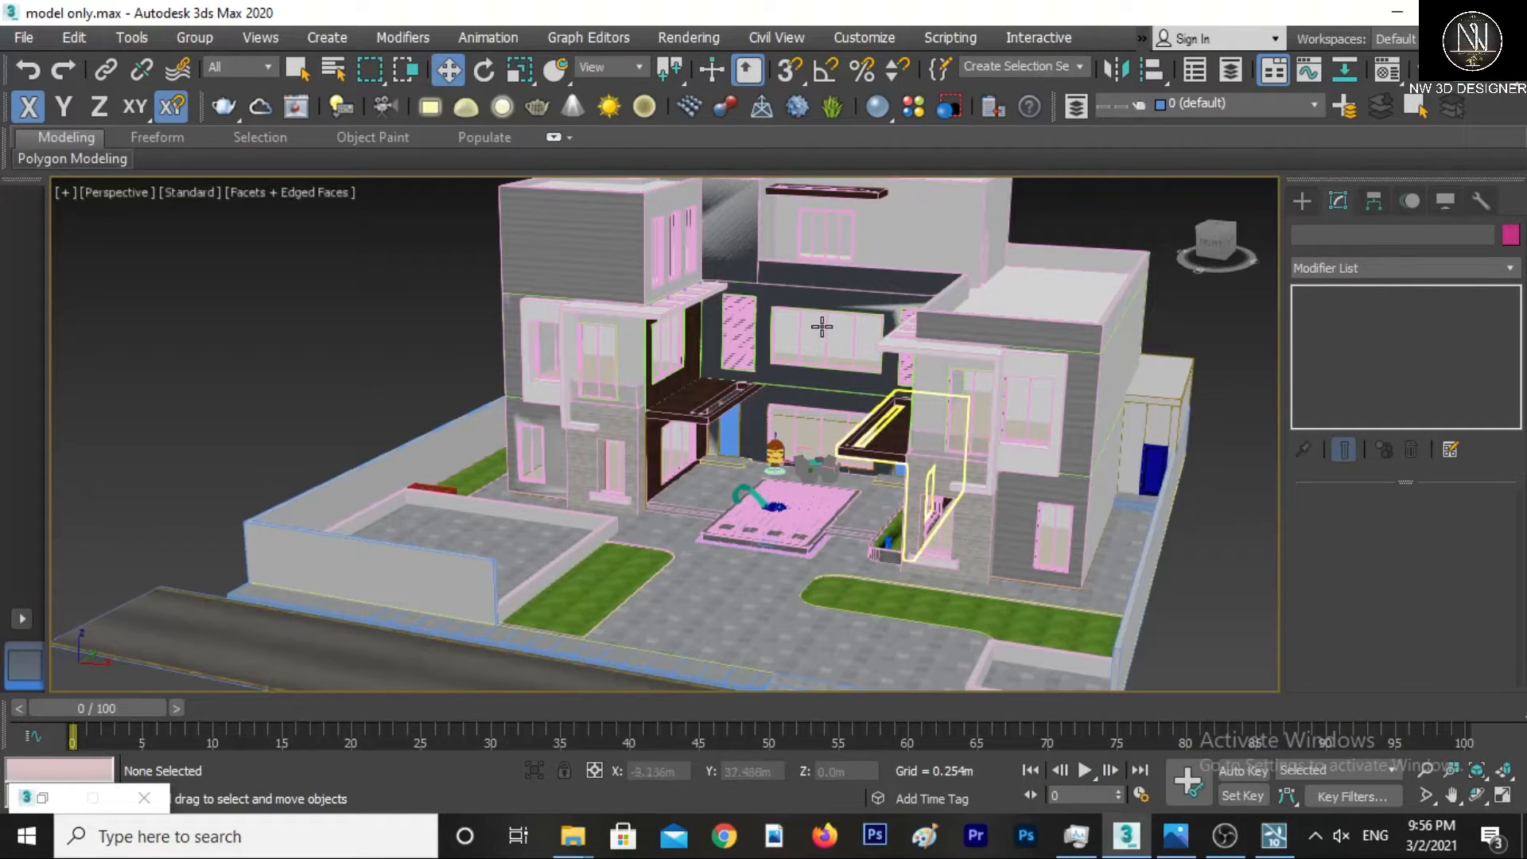
middle_click_drag(819, 324, 828, 427, "alt")
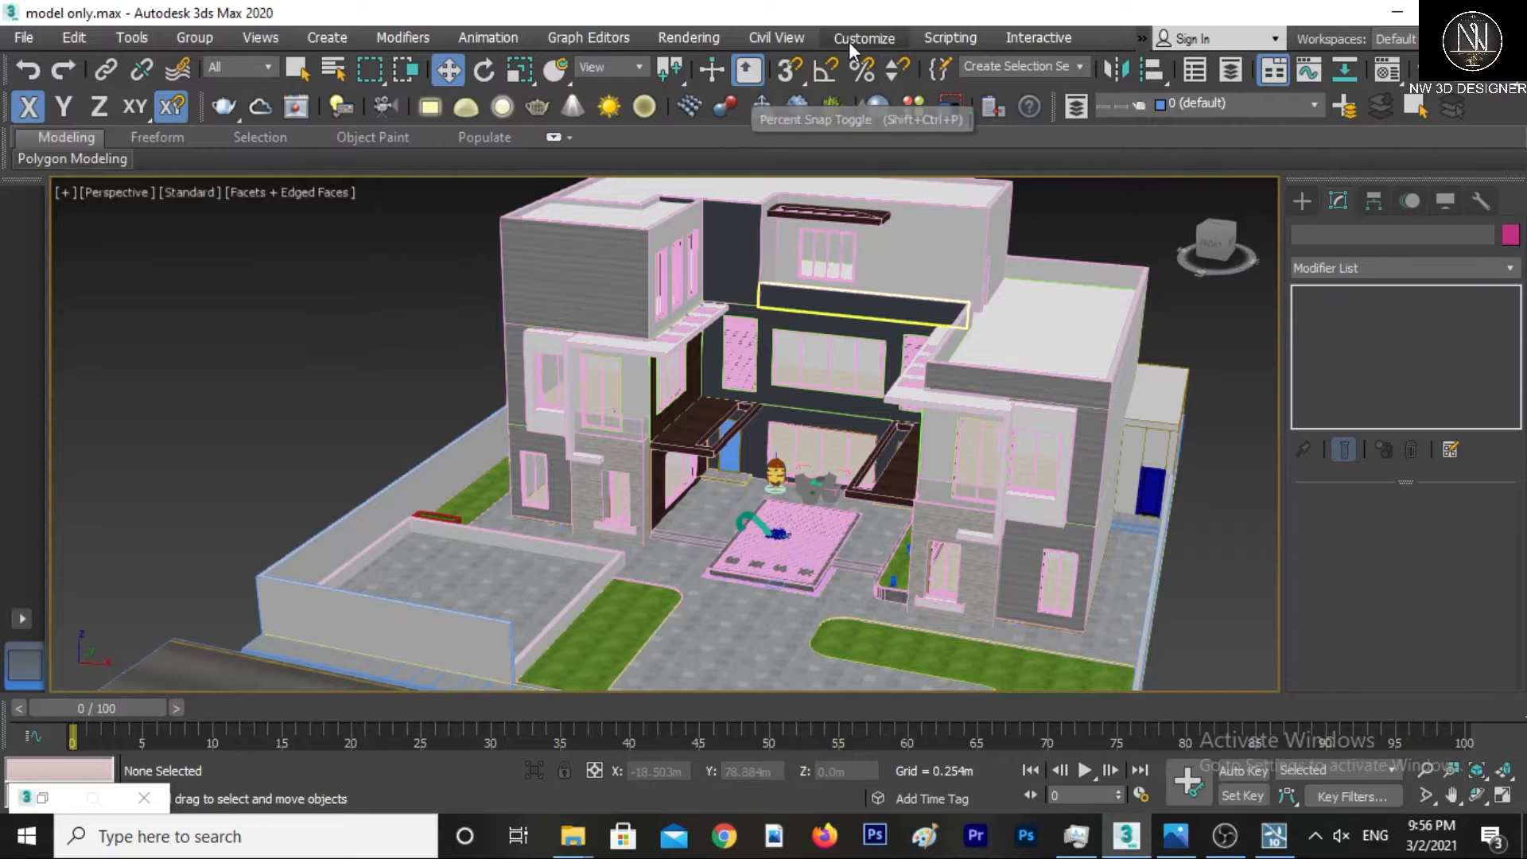
Run the VrayMtlConverter3.mzp script and install V-RayMtl Converter 3.98, uninstalling the existing version first.
left_click(949, 37)
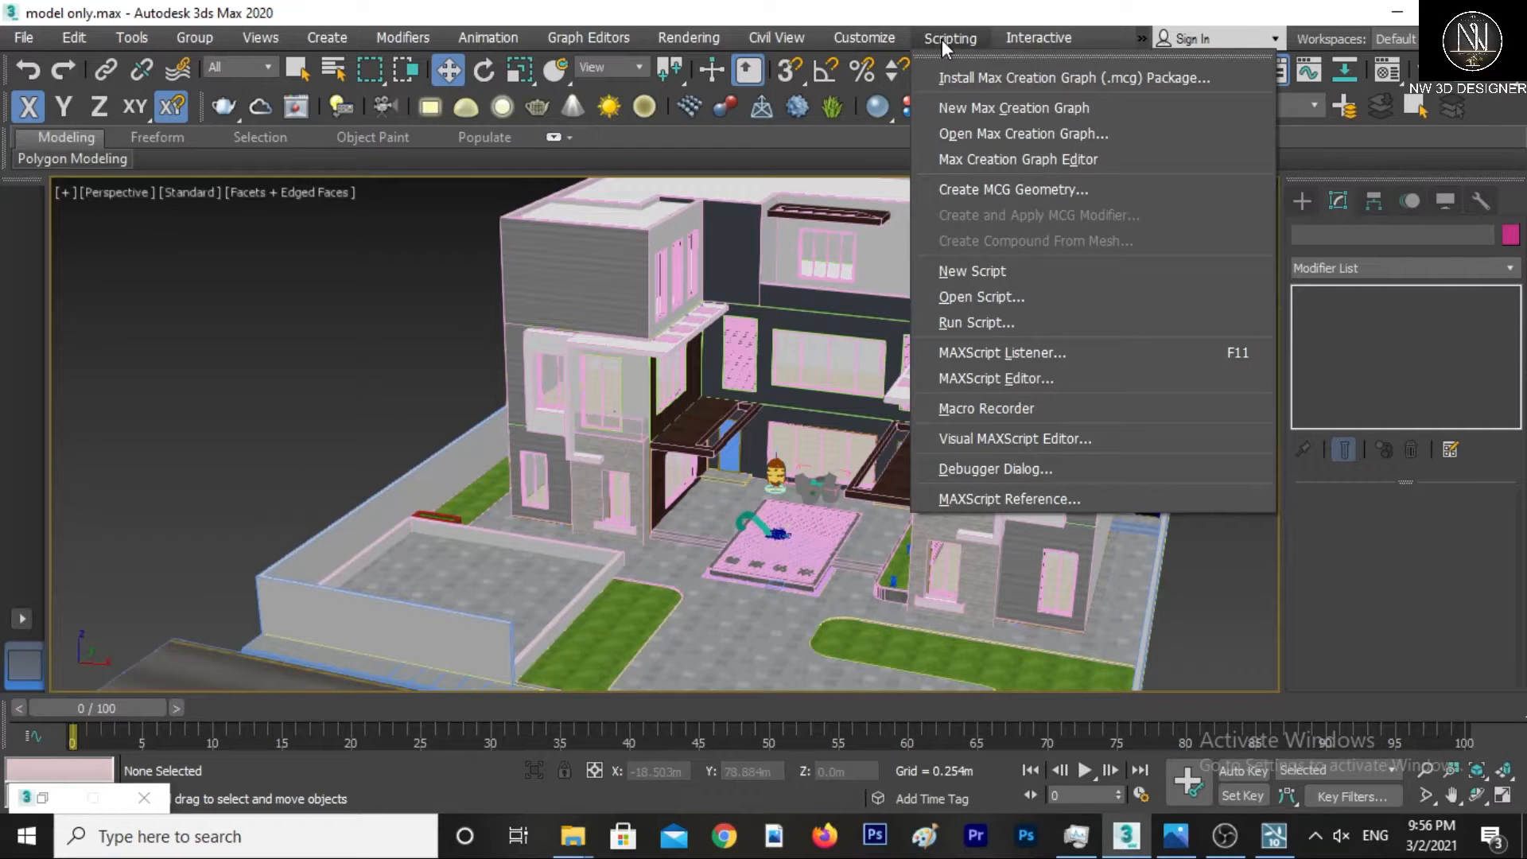
left_click(972, 323)
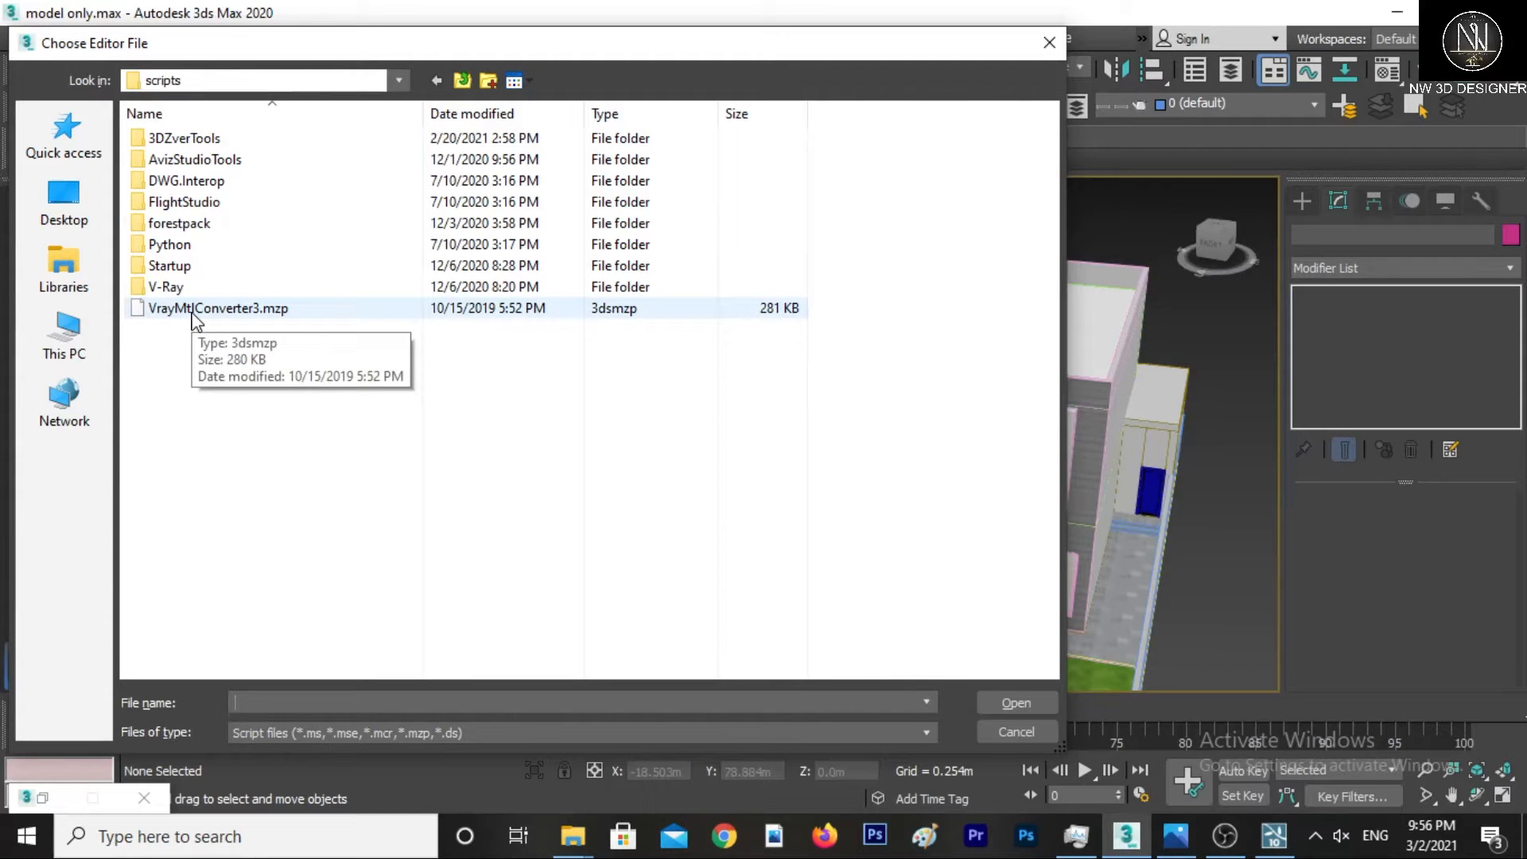
left_click(194, 318)
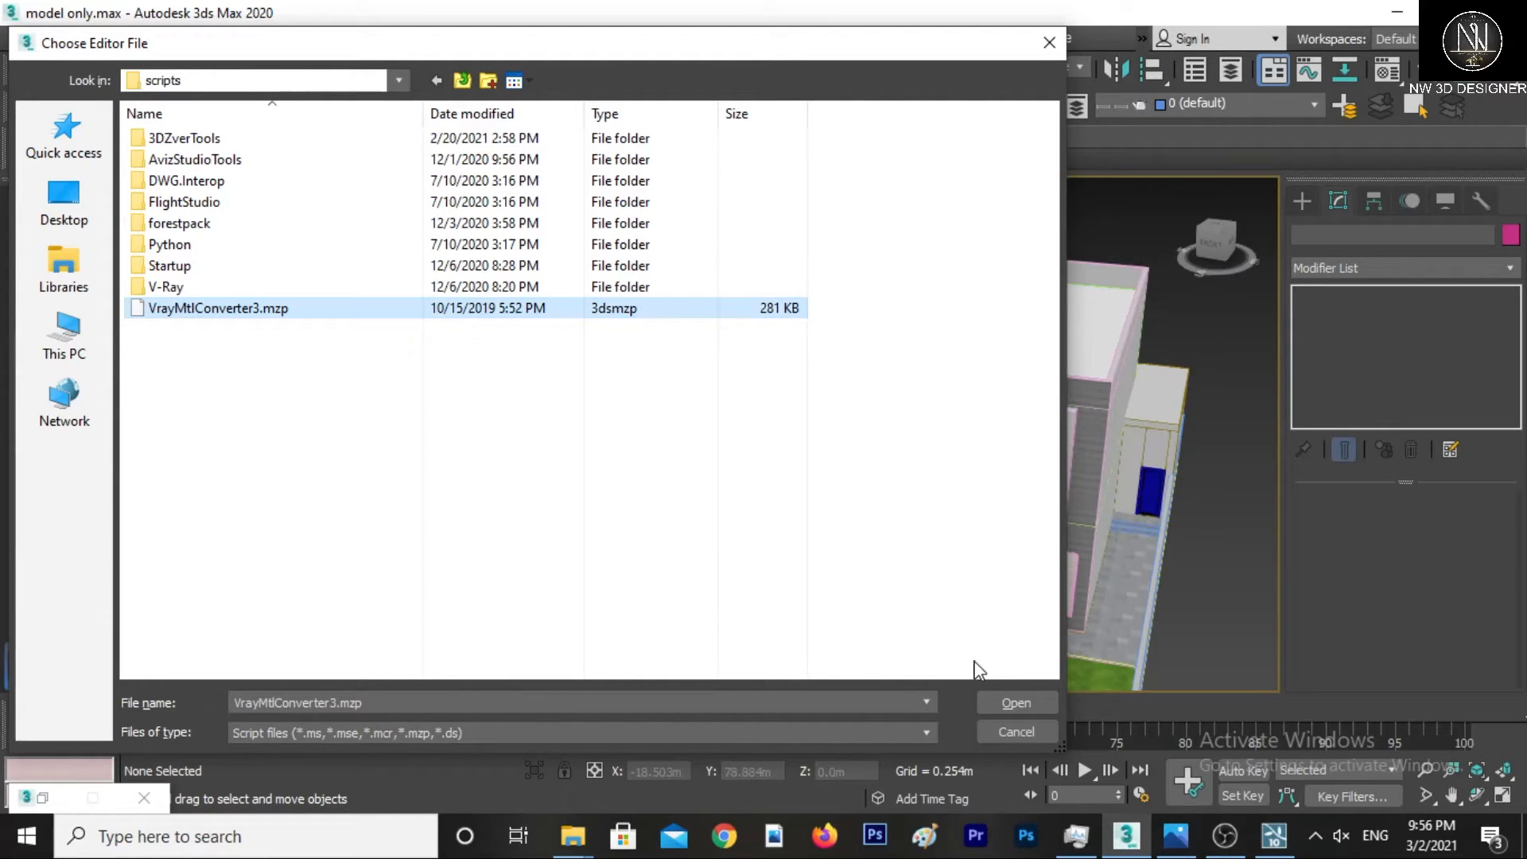
left_click(1013, 705)
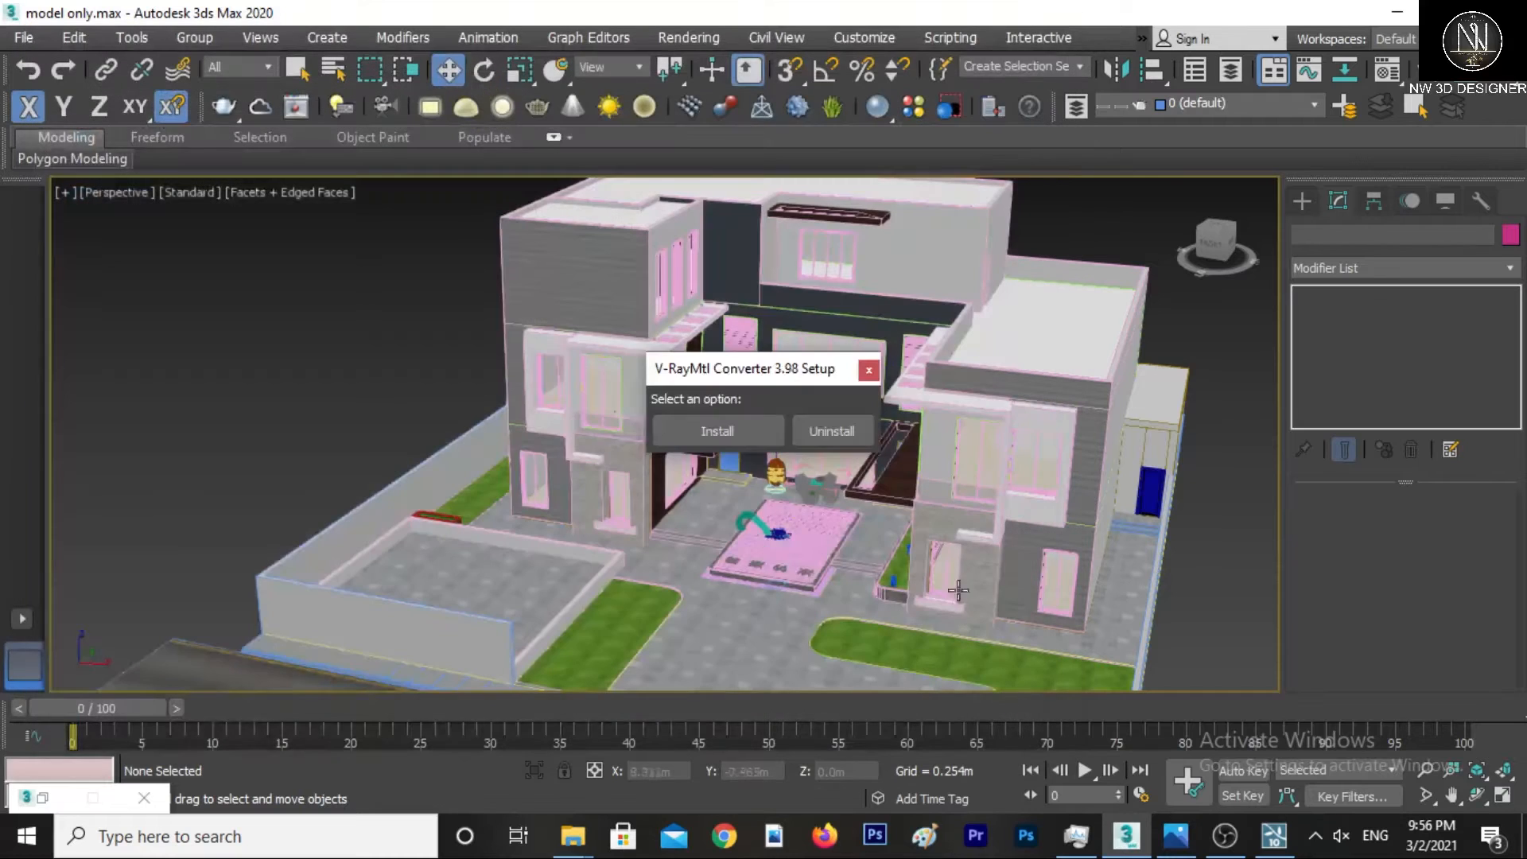
left_click(708, 429)
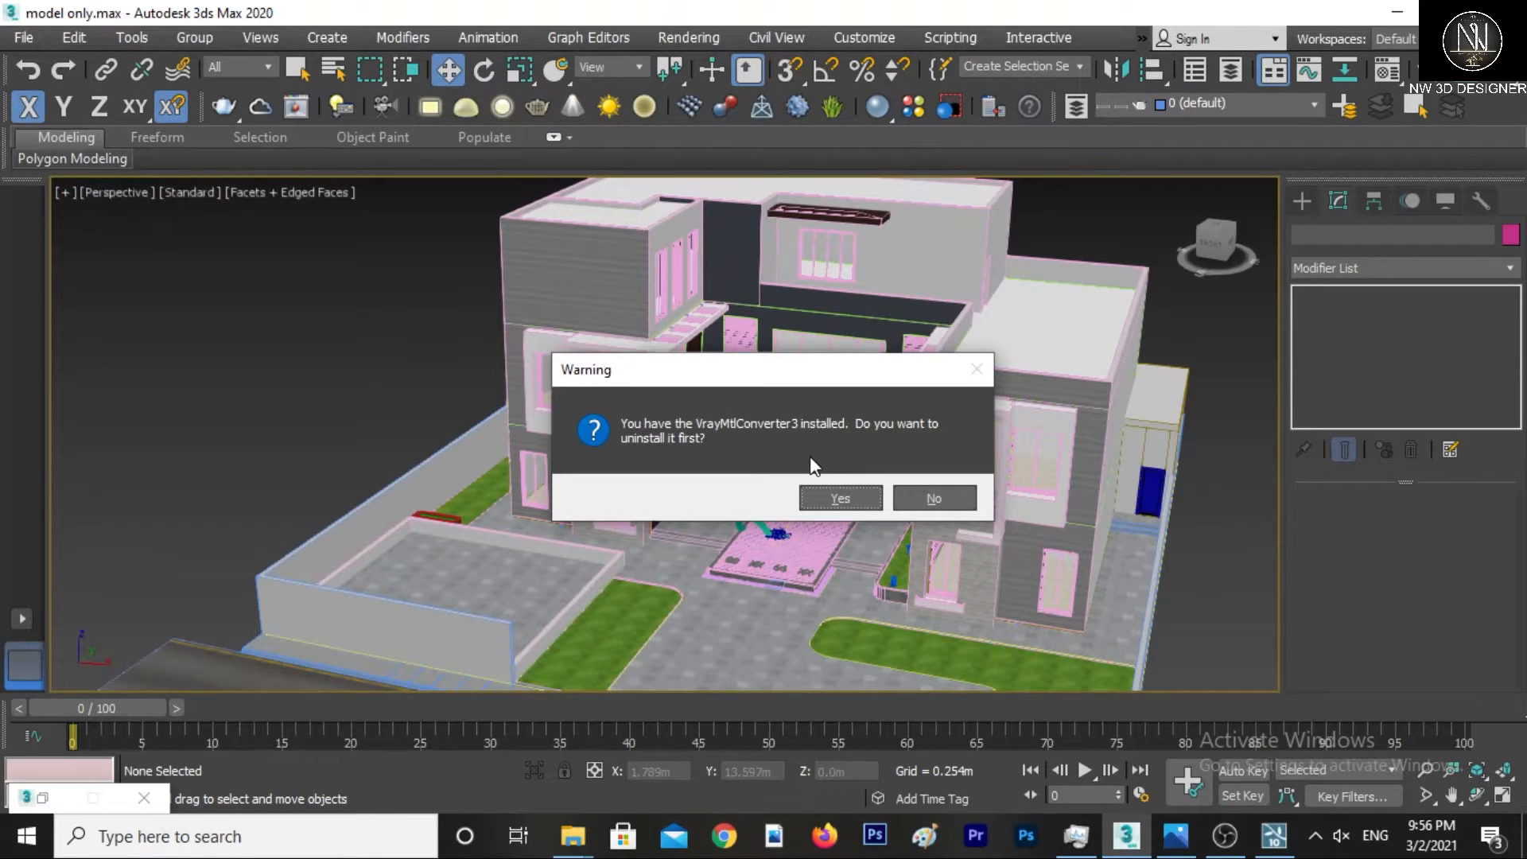
left_click(829, 493)
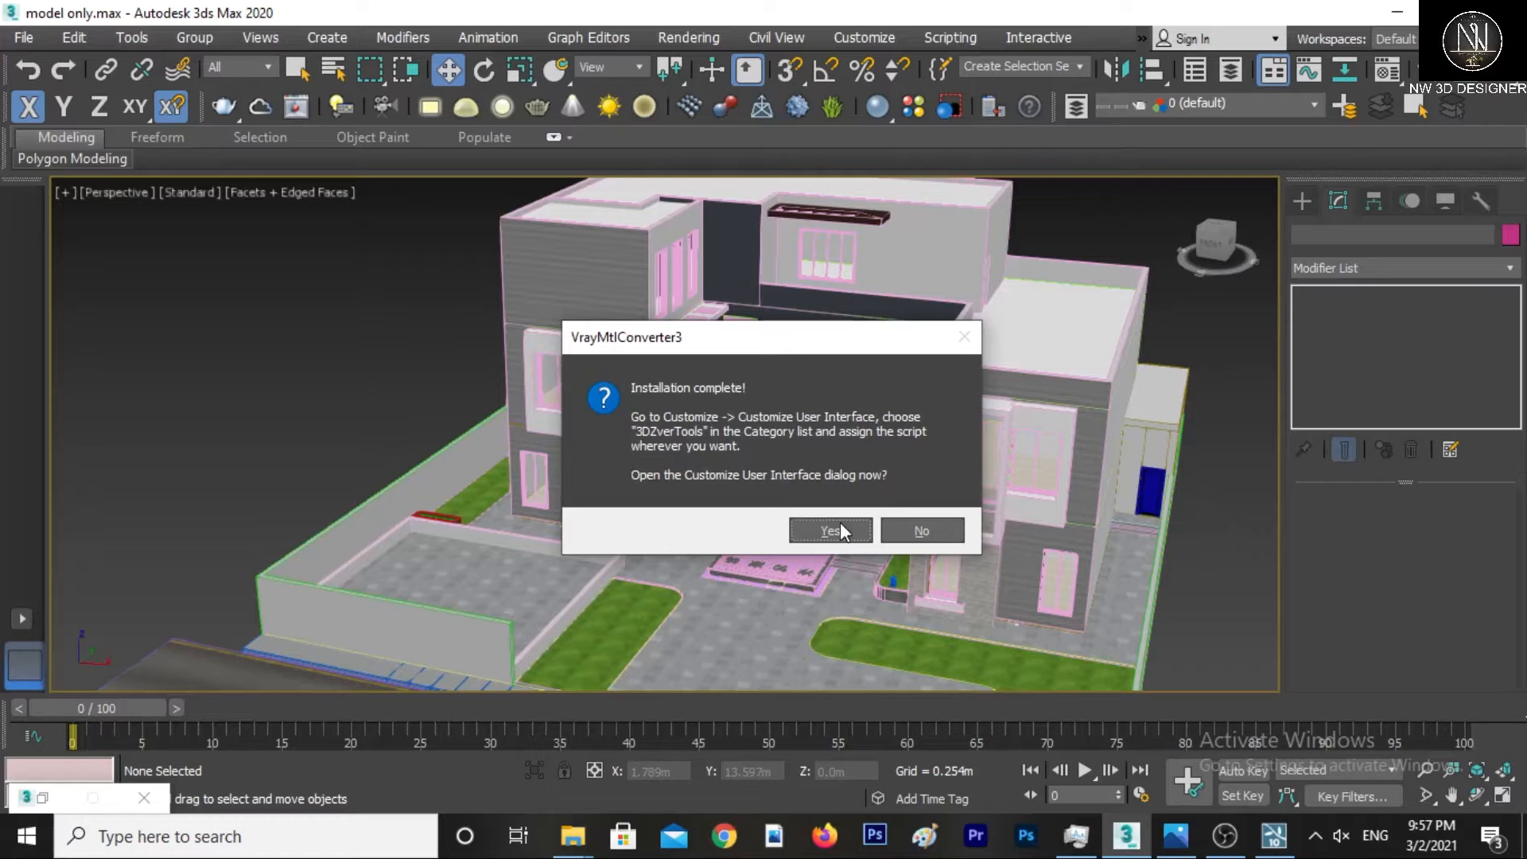
Assign the hotkey Alt+Shift+C to the V-RayMtl Converter 3 action in the 3DZverTools category.
left_click(839, 534)
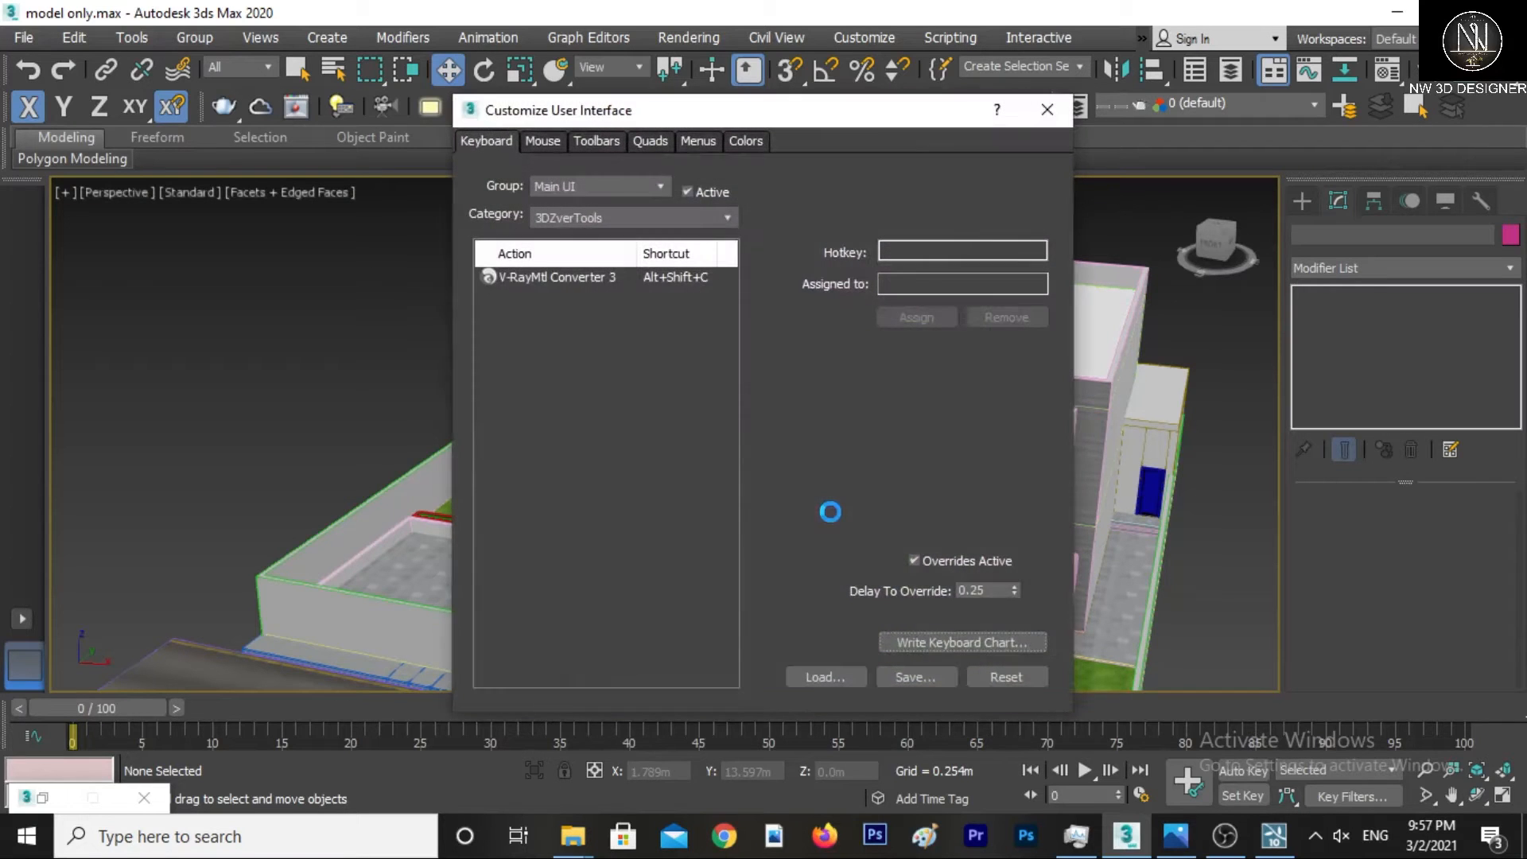
left_click(561, 279)
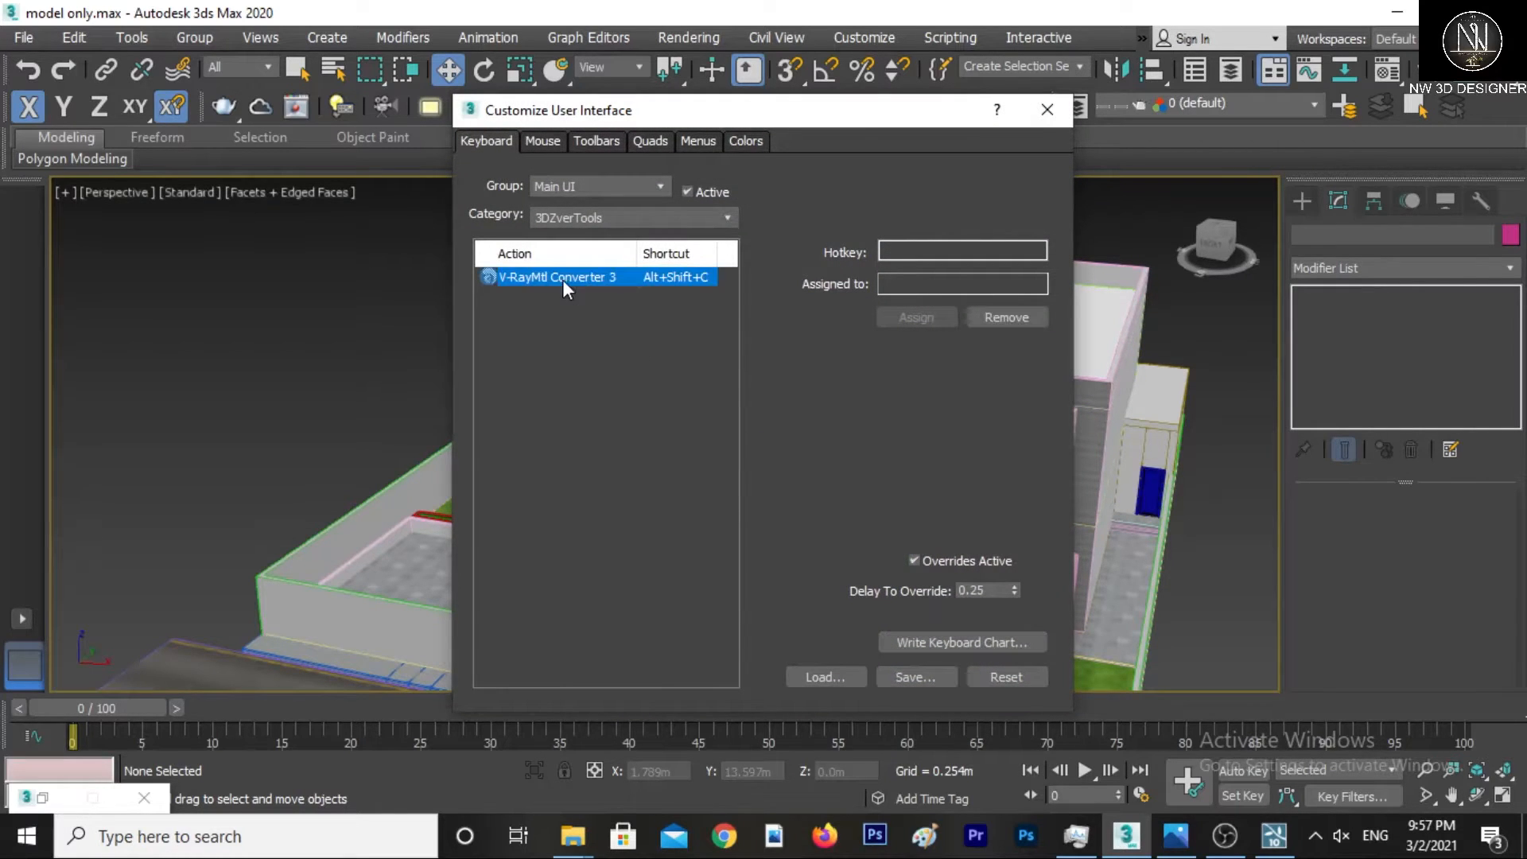
left_click(895, 251)
key("alt")
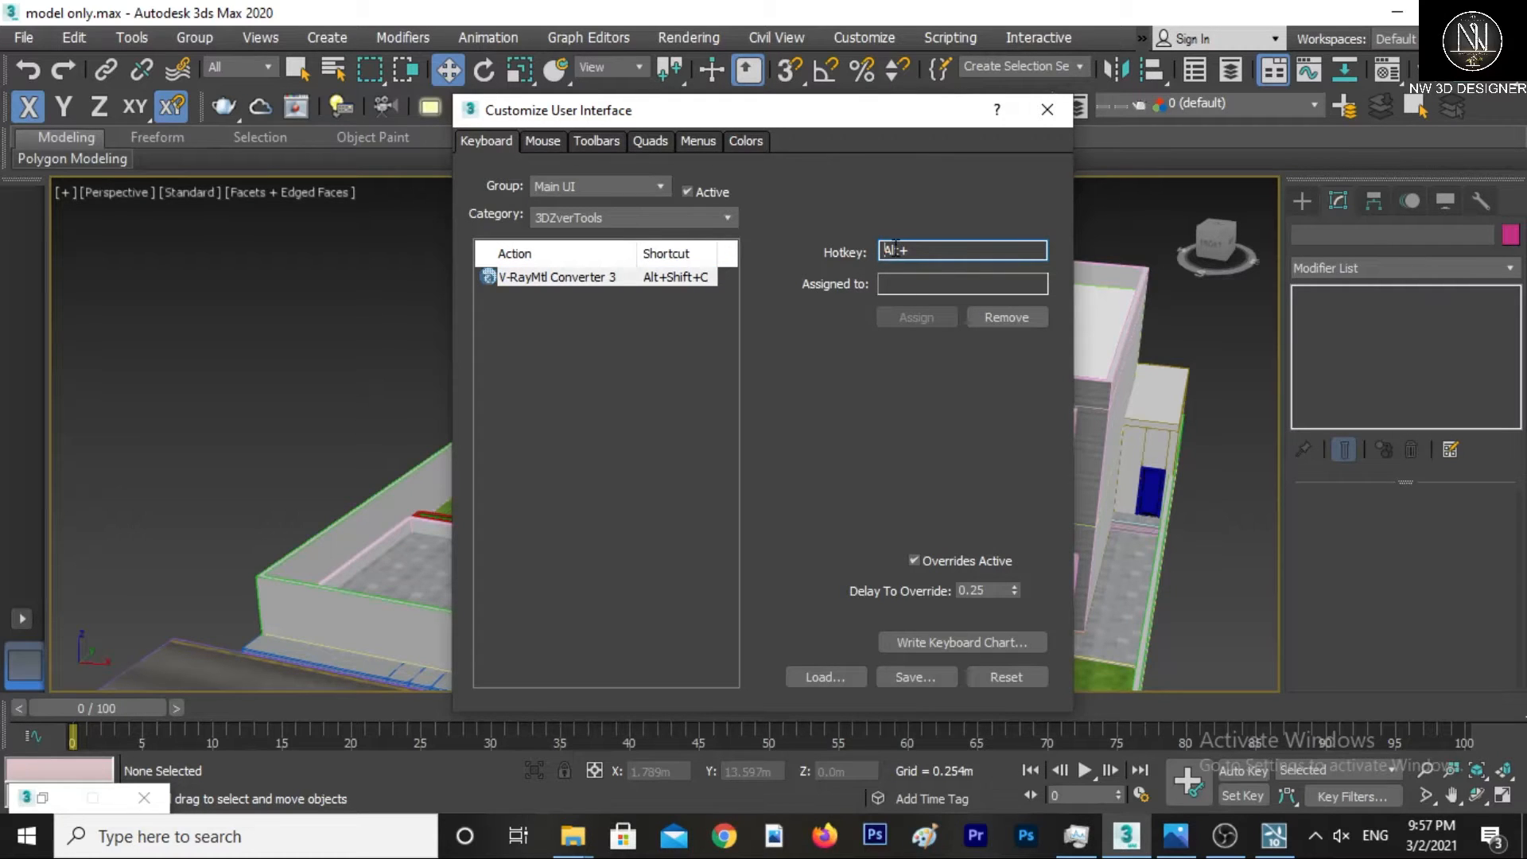
key("alt+shift")
key("alt+shift+c")
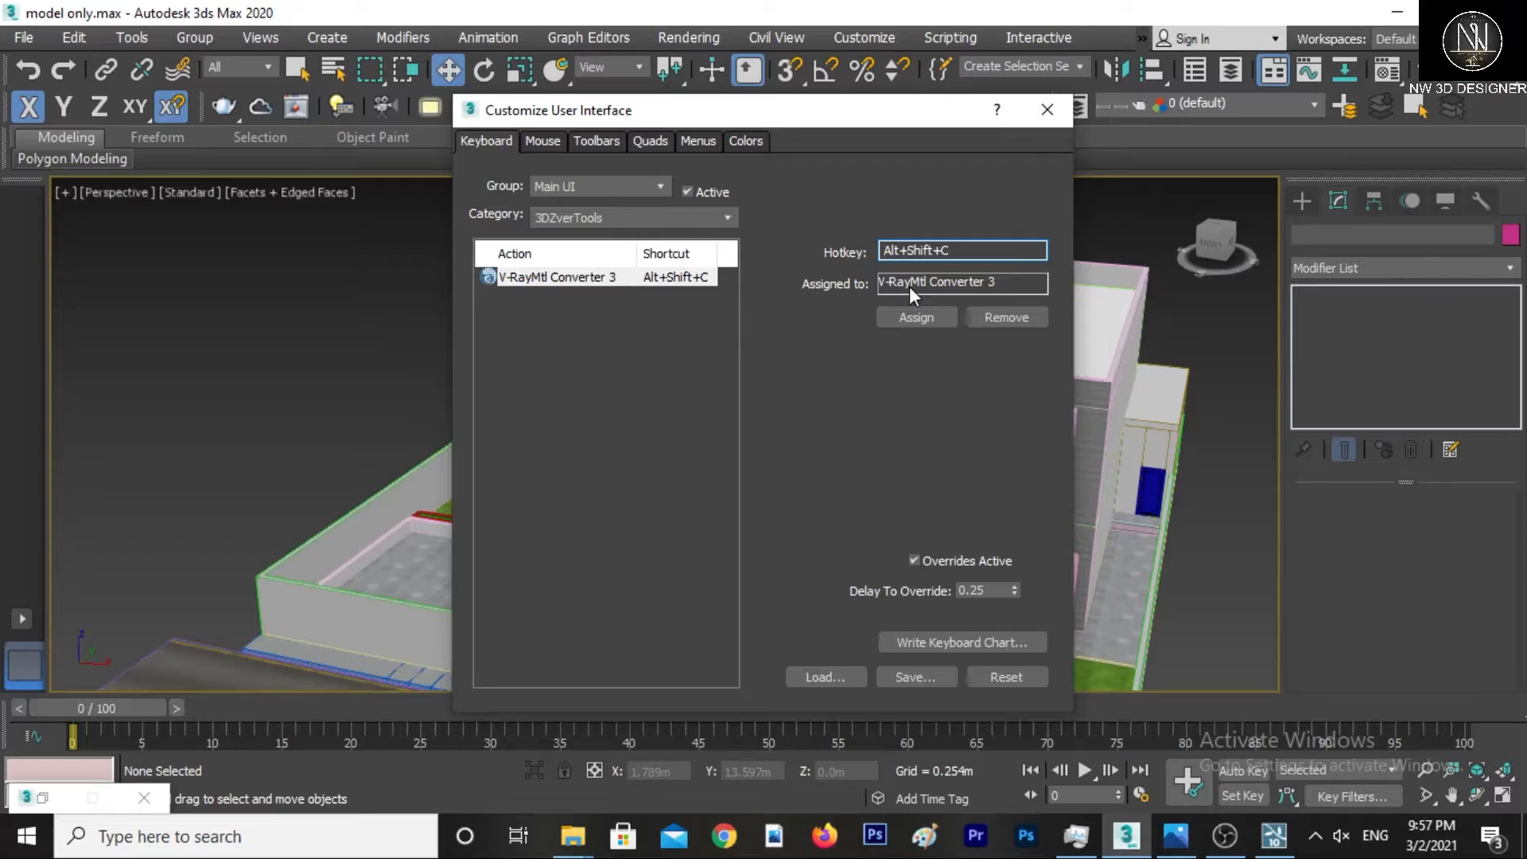
left_click(914, 317)
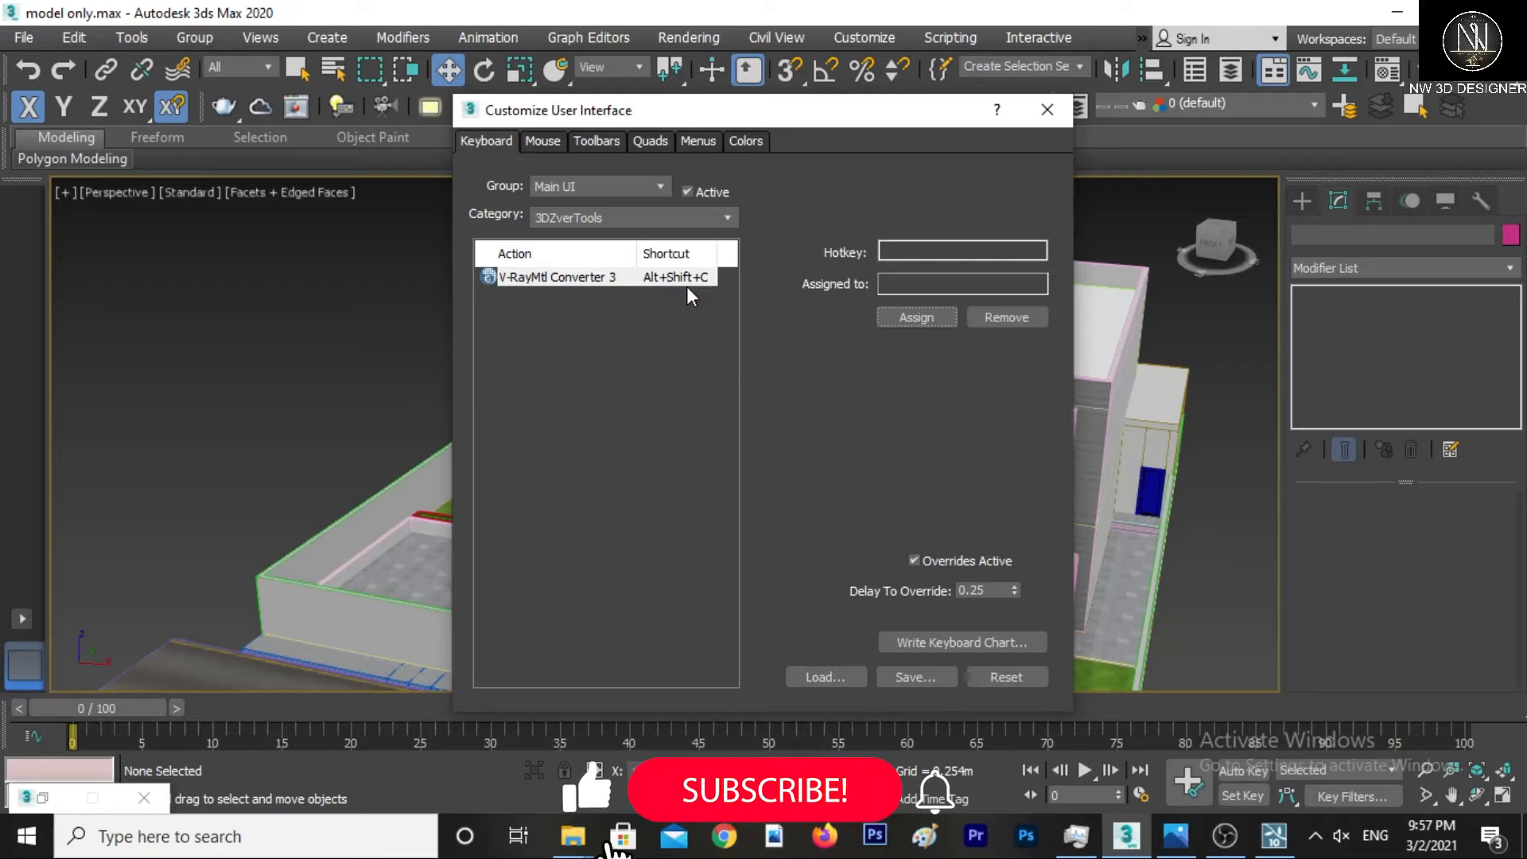
Save the keyboard shortcuts over the existing MaxStartUI.kbdx file and close the customization and converter setup windows.
left_click(915, 677)
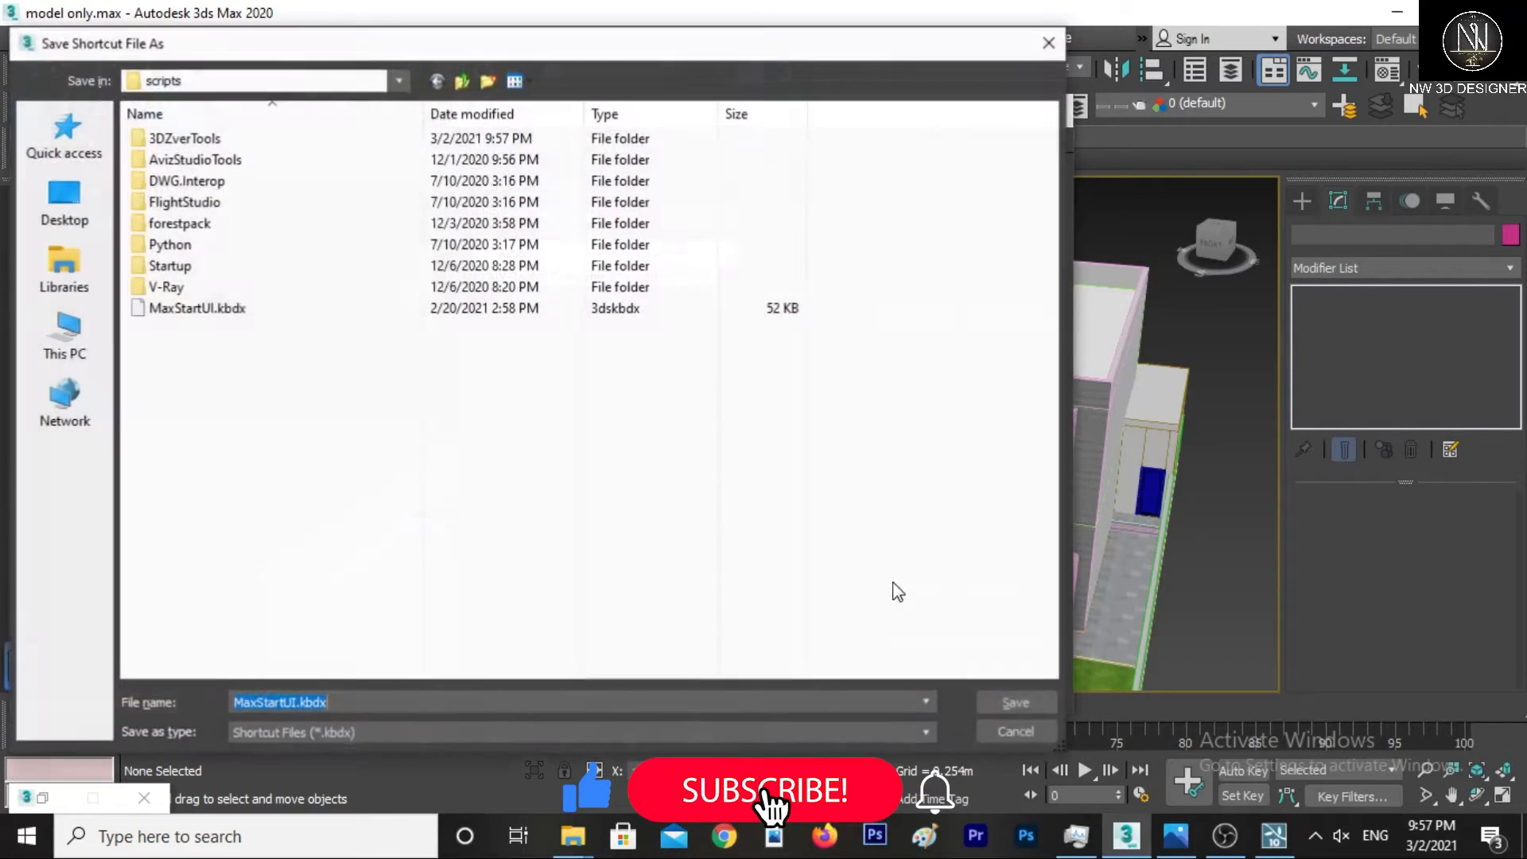
left_click(1014, 703)
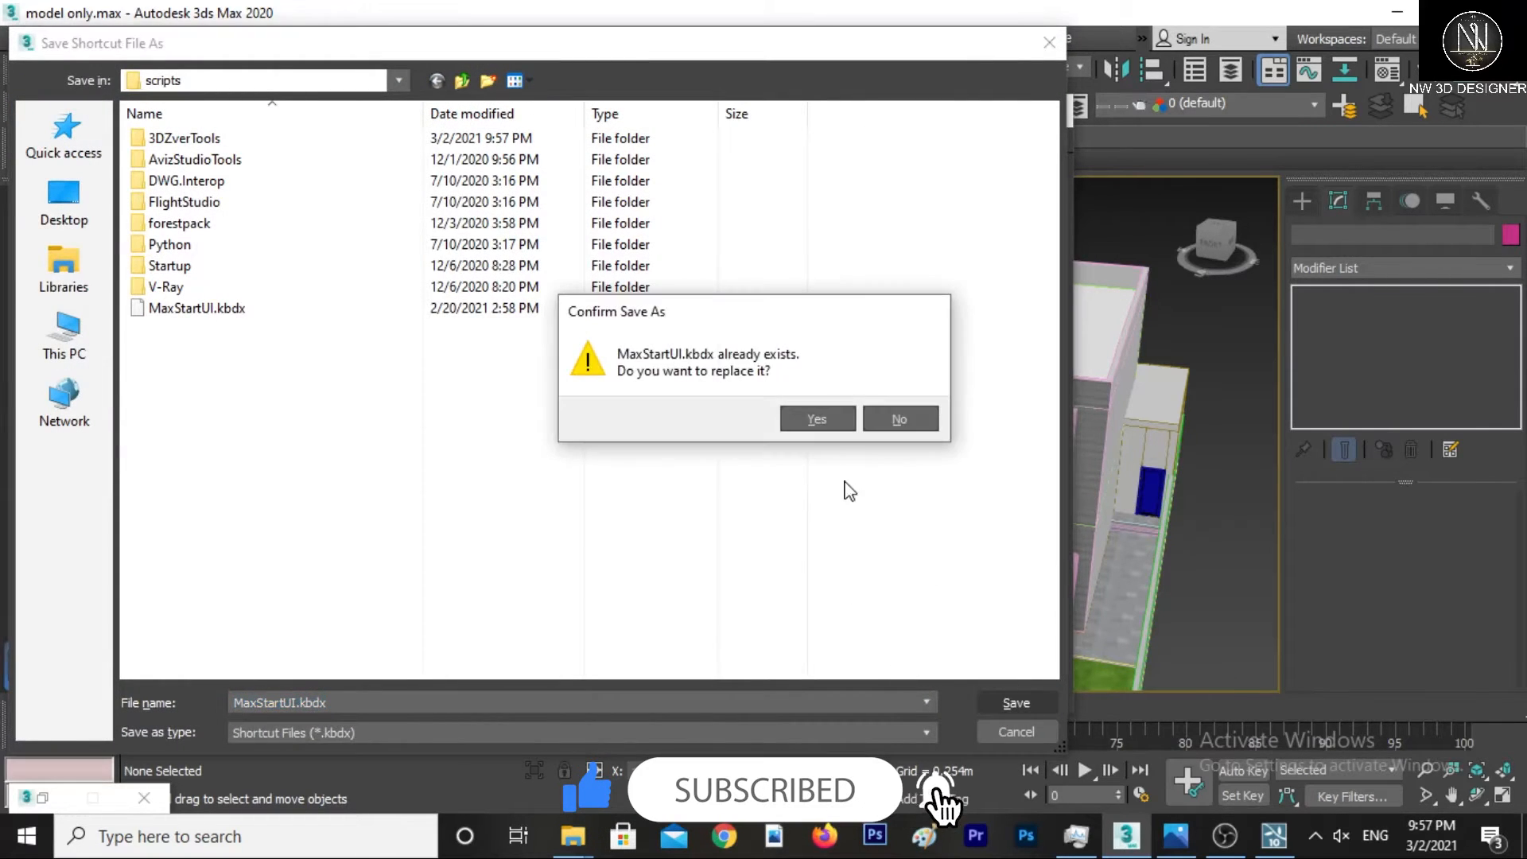
left_click(827, 419)
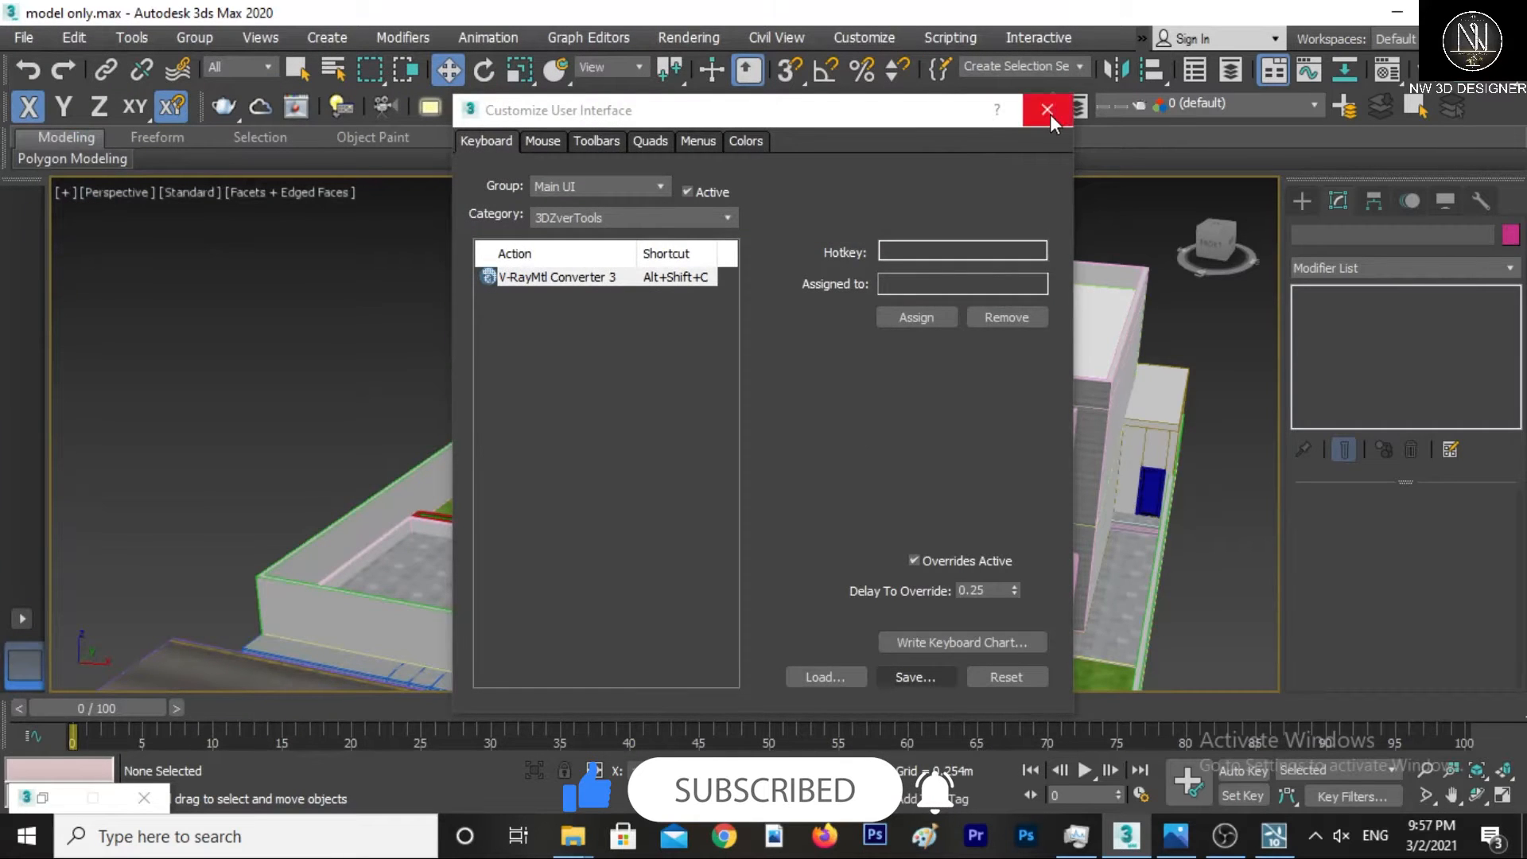
left_click(1050, 111)
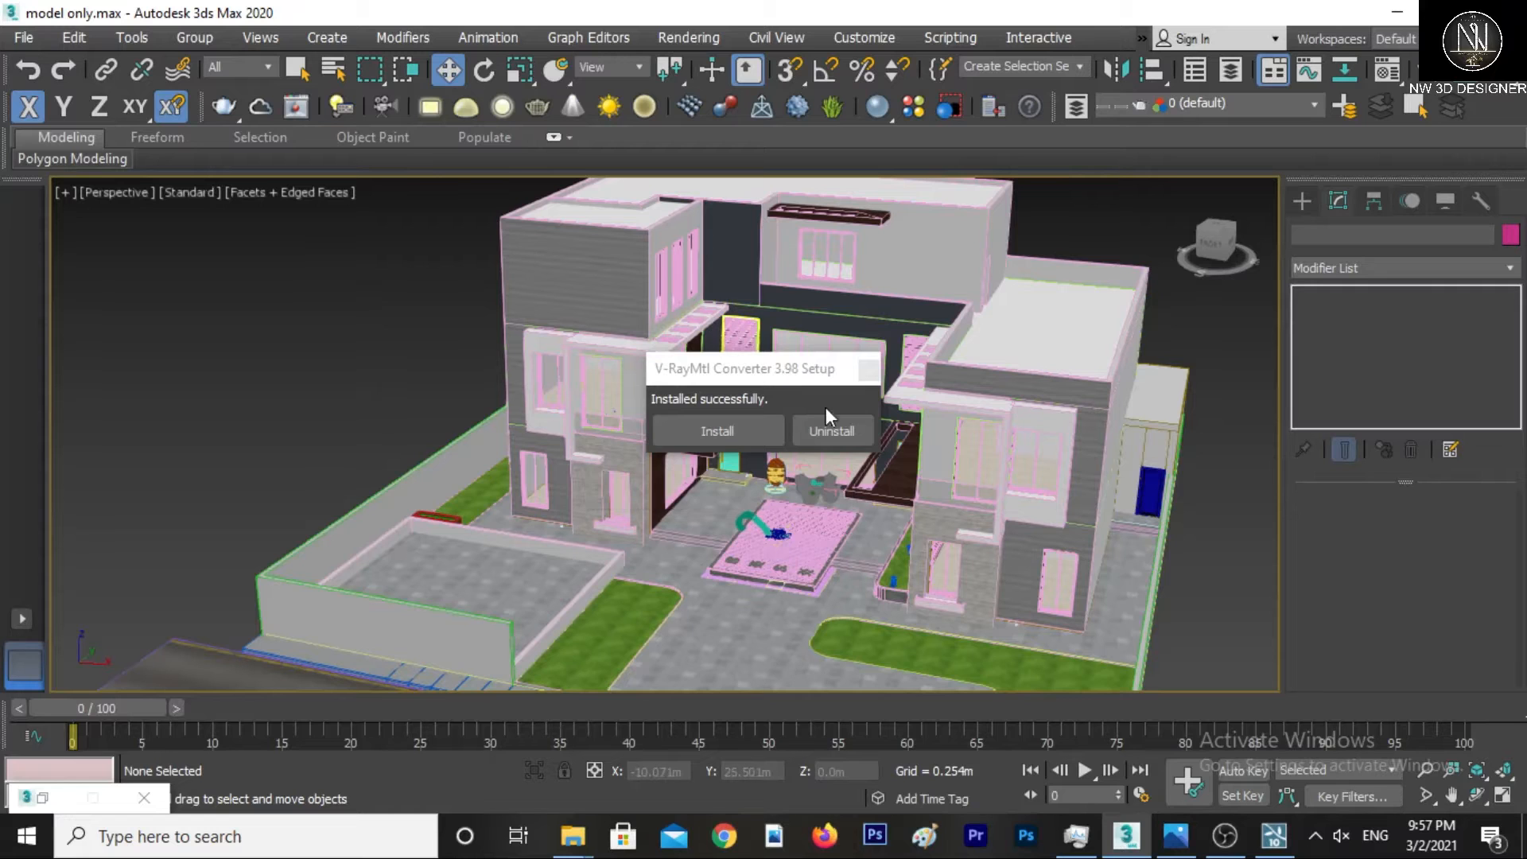
left_click(870, 371)
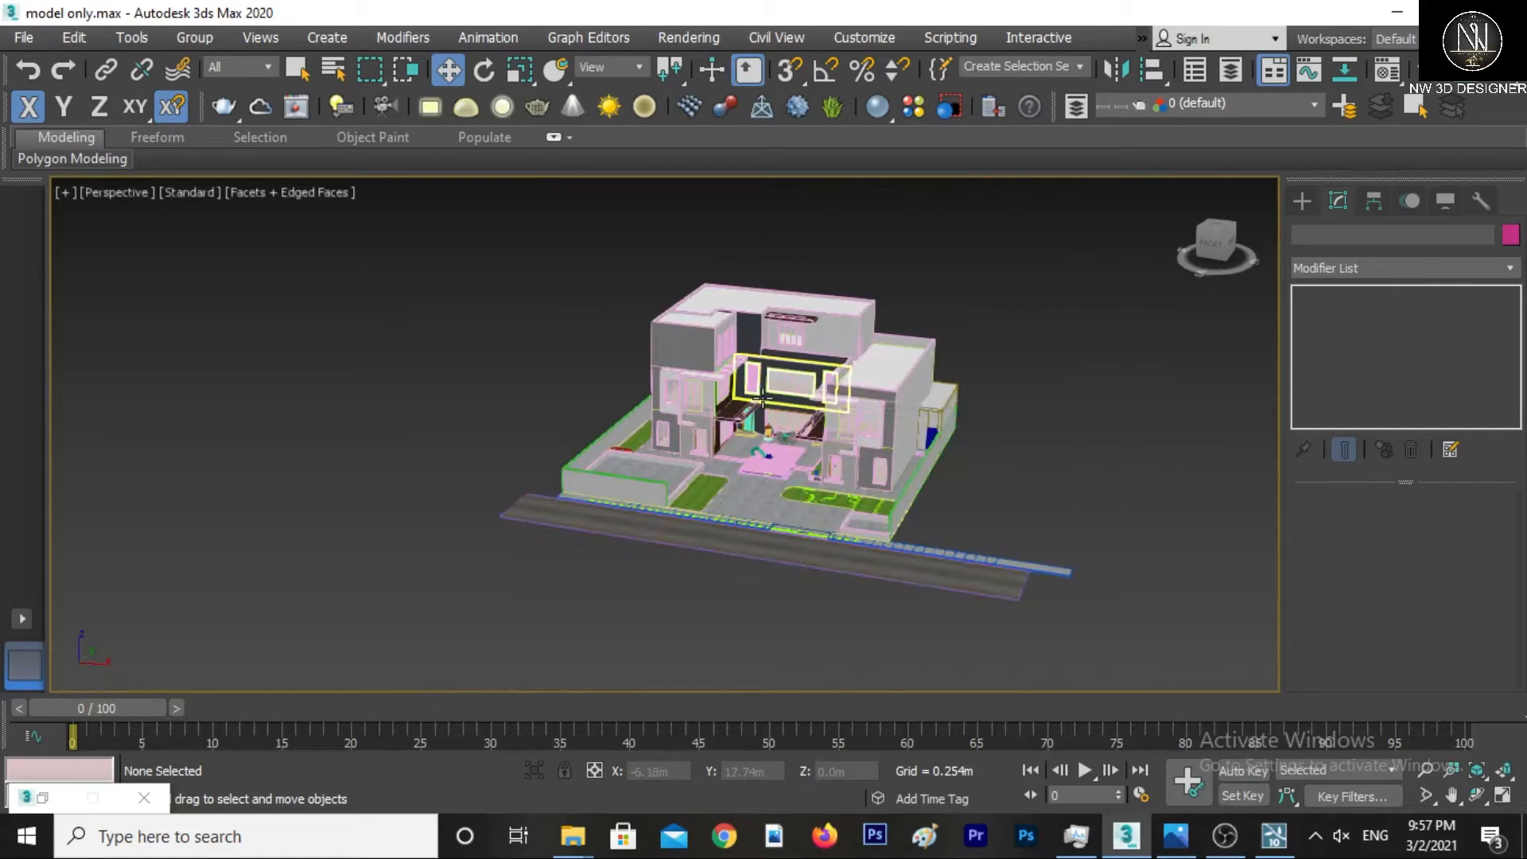
Switch to Lumion and import model only.max from the 01 project folder into the Main (default) category with edges/lines off.
middle_click_drag(741, 349, 696, 348)
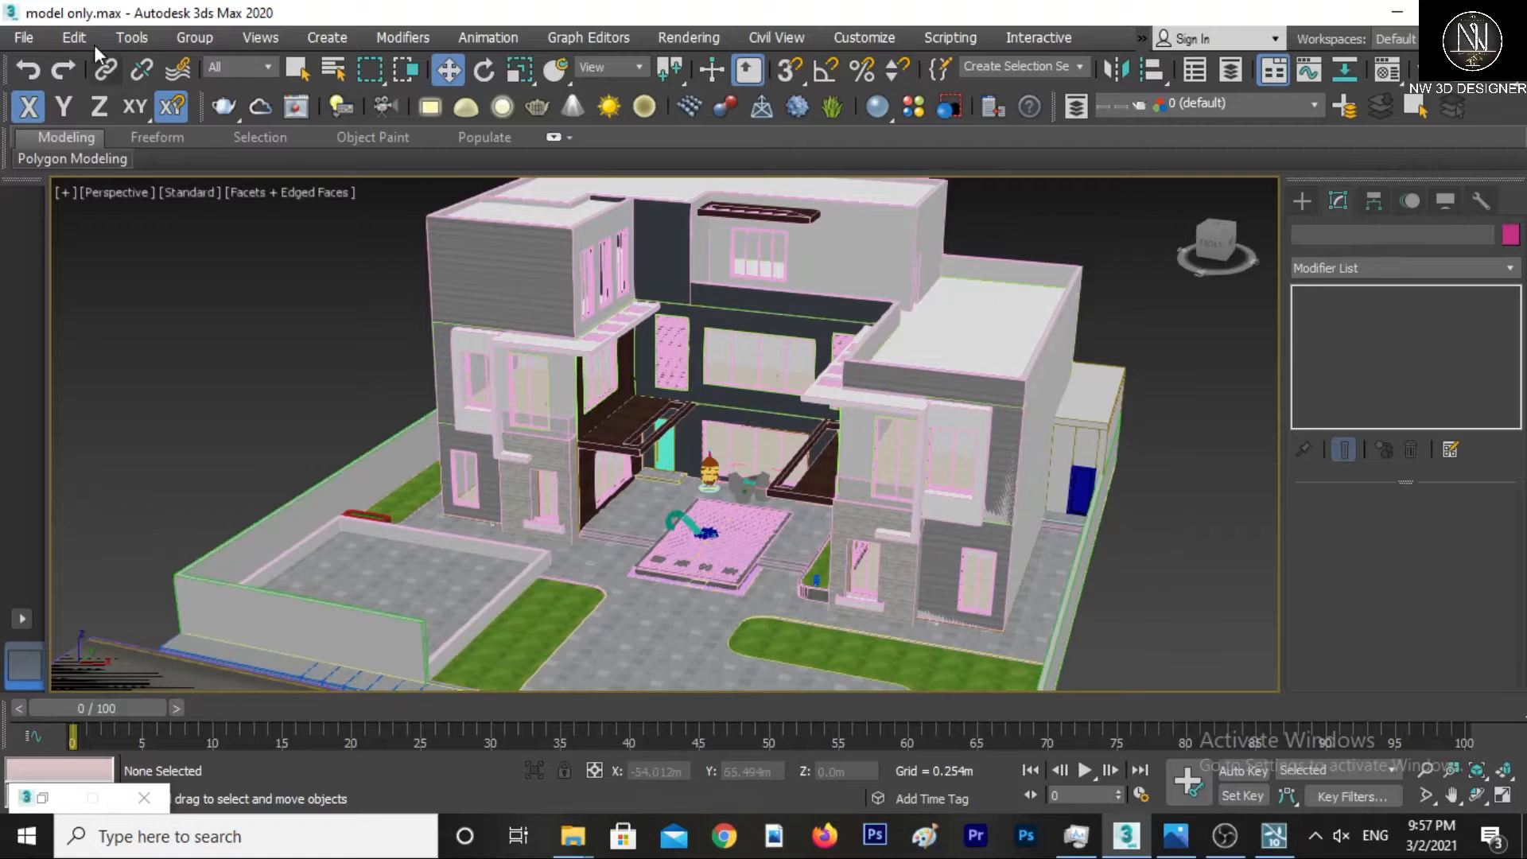
left_click(1274, 835)
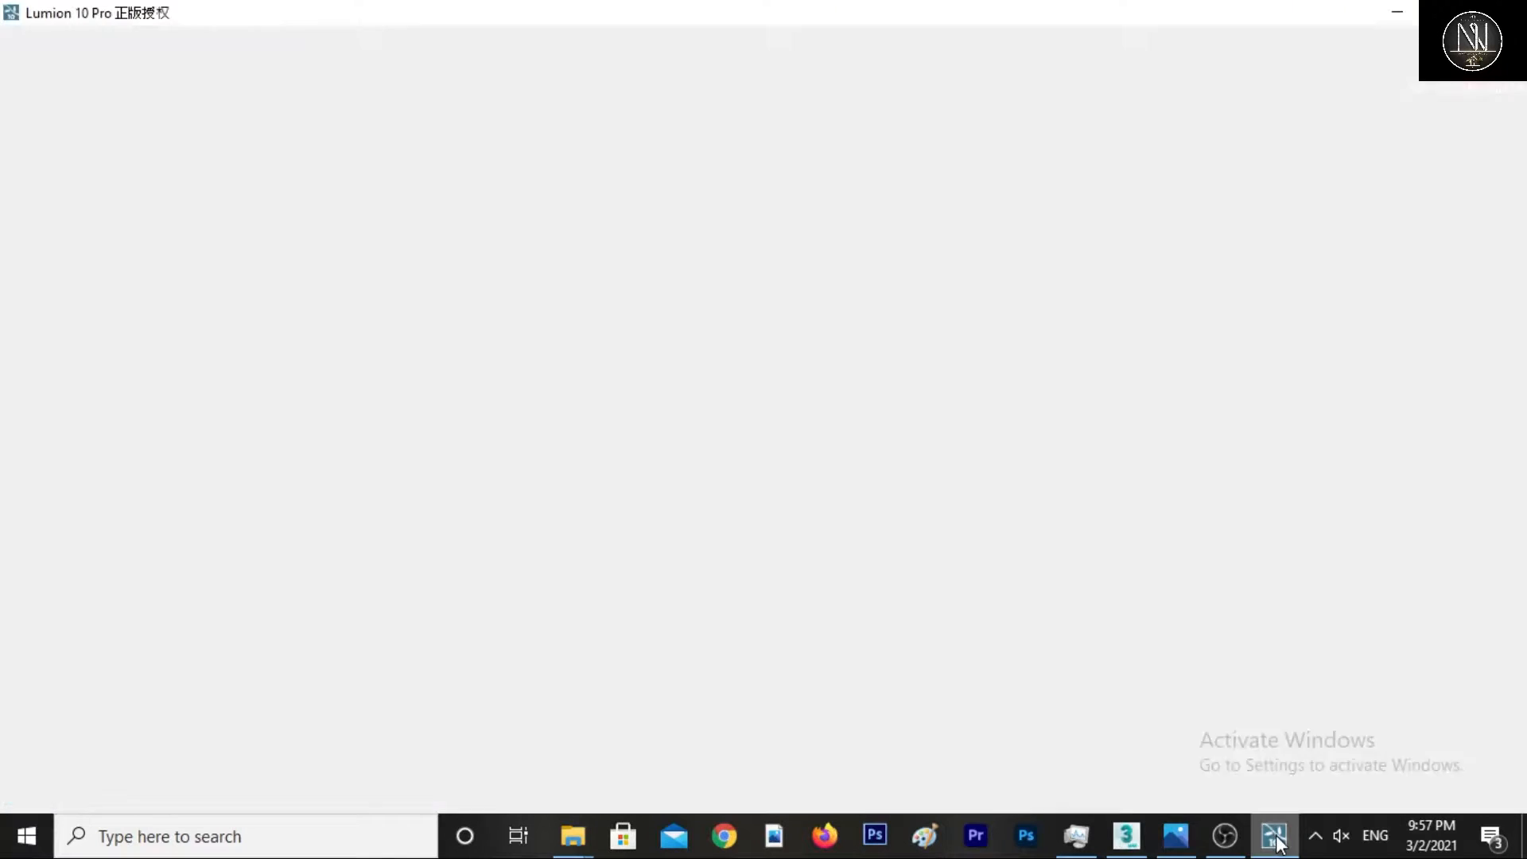
left_click(57, 735)
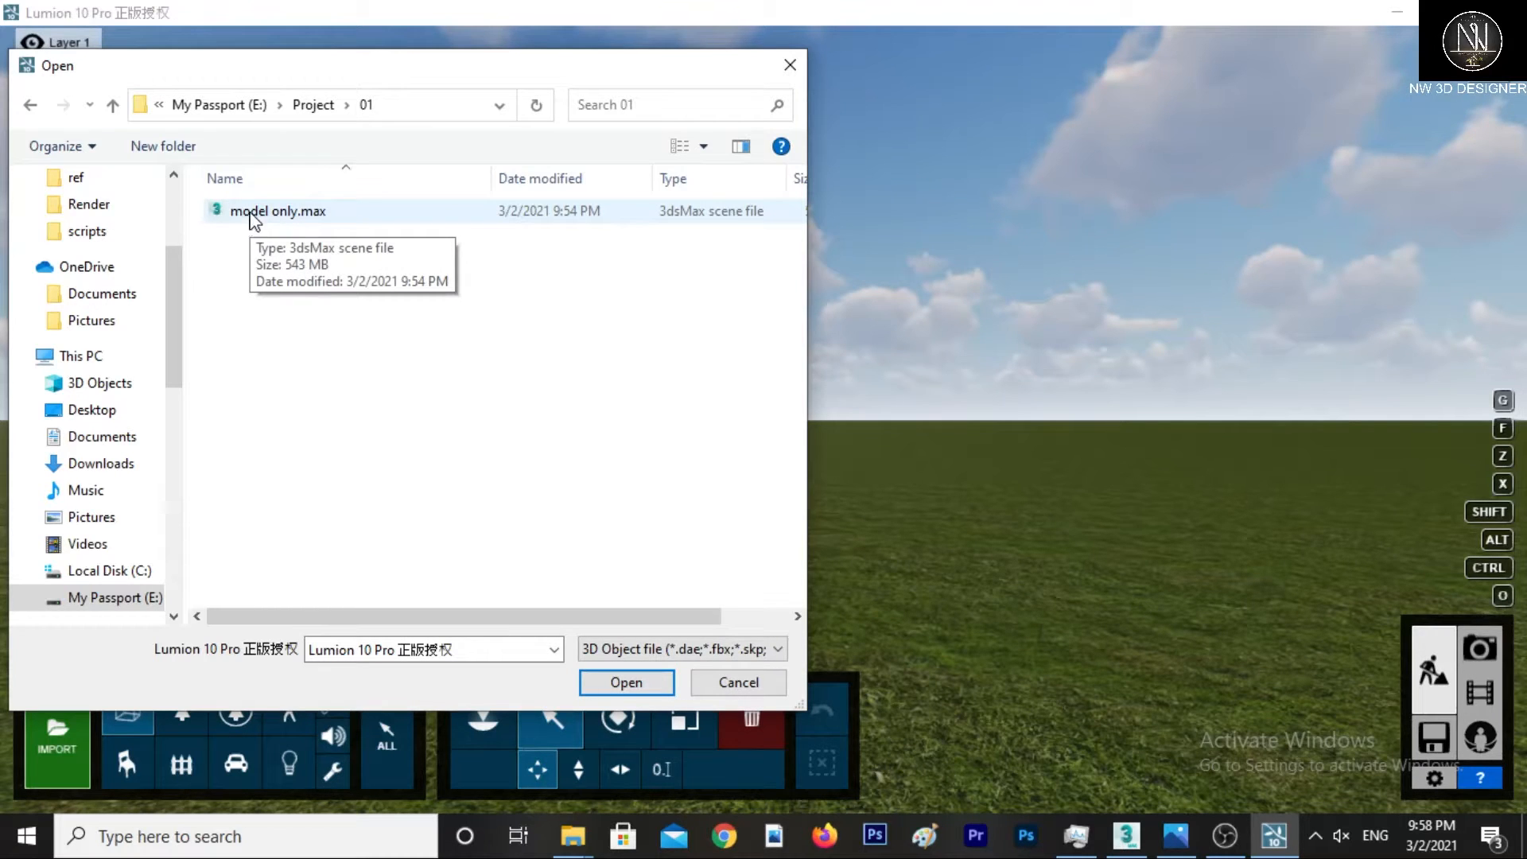
left_click(251, 218)
left_click(621, 685)
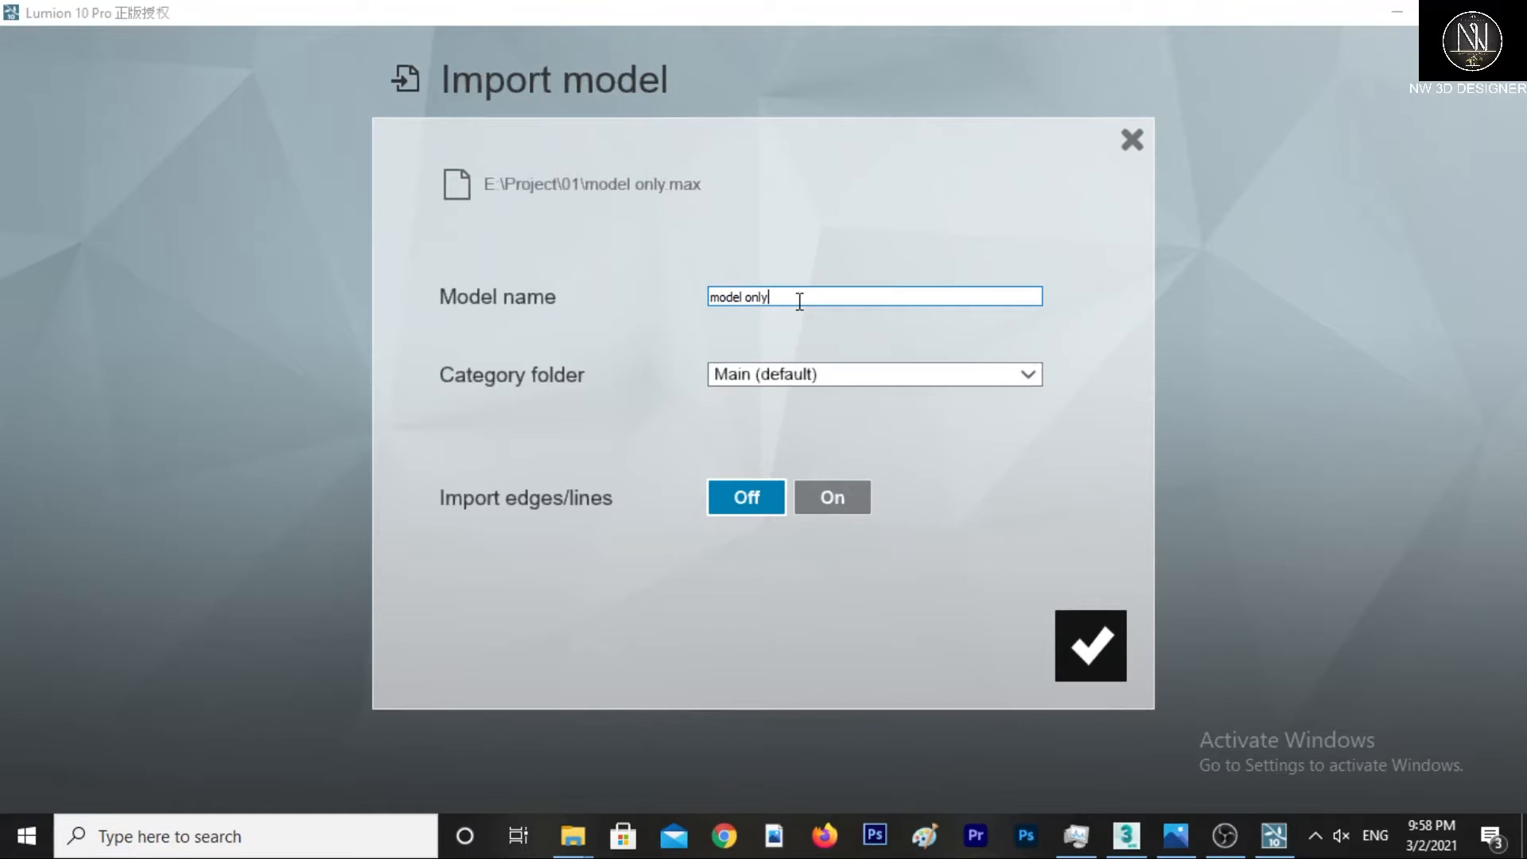
left_click(1086, 656)
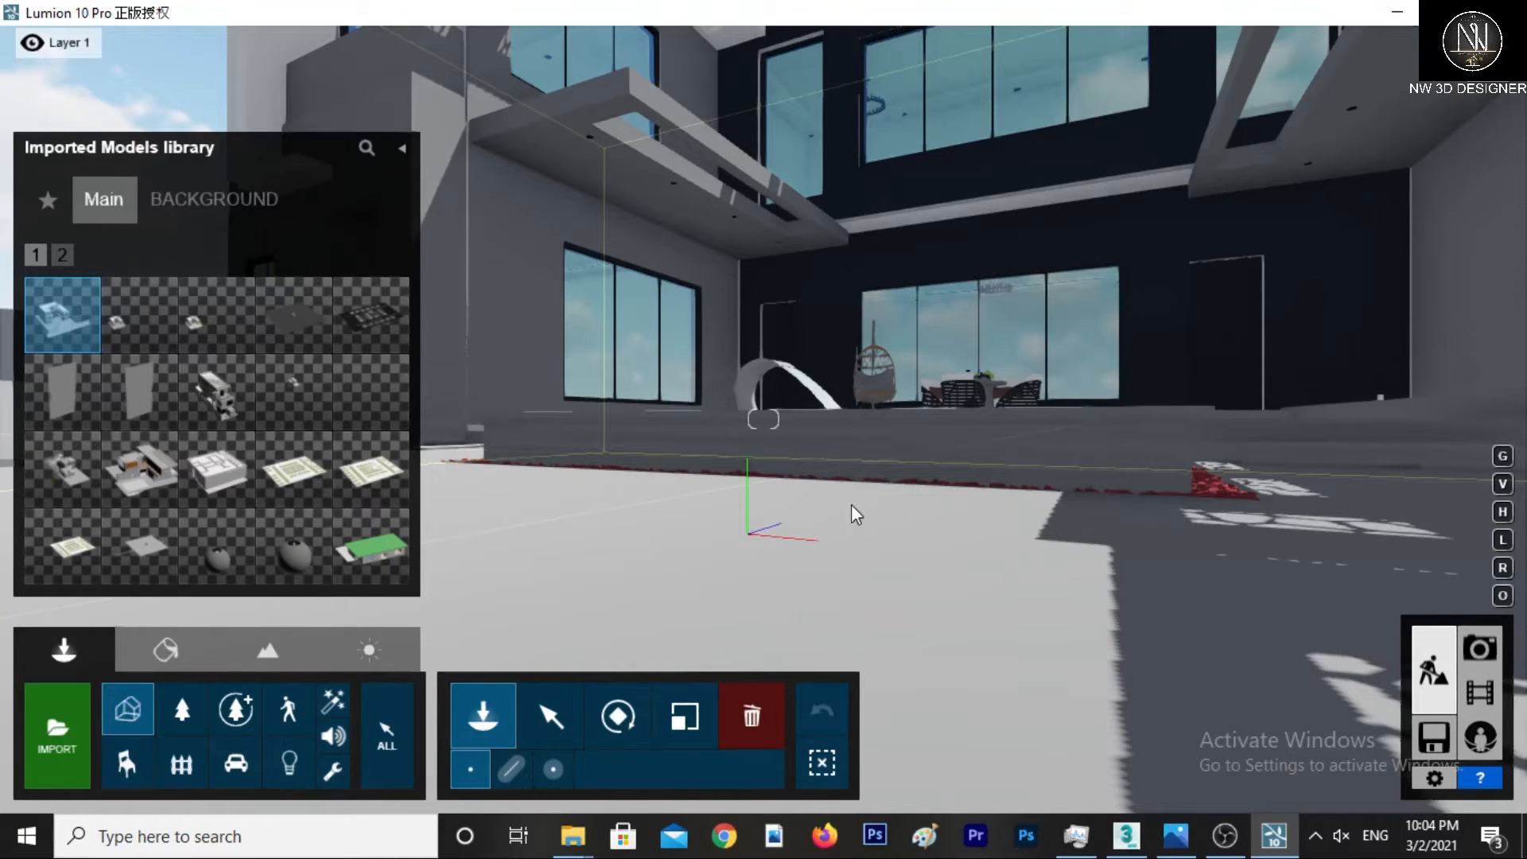
Place the imported model on the ground and view the whole house and its yard from above.
left_click(941, 336)
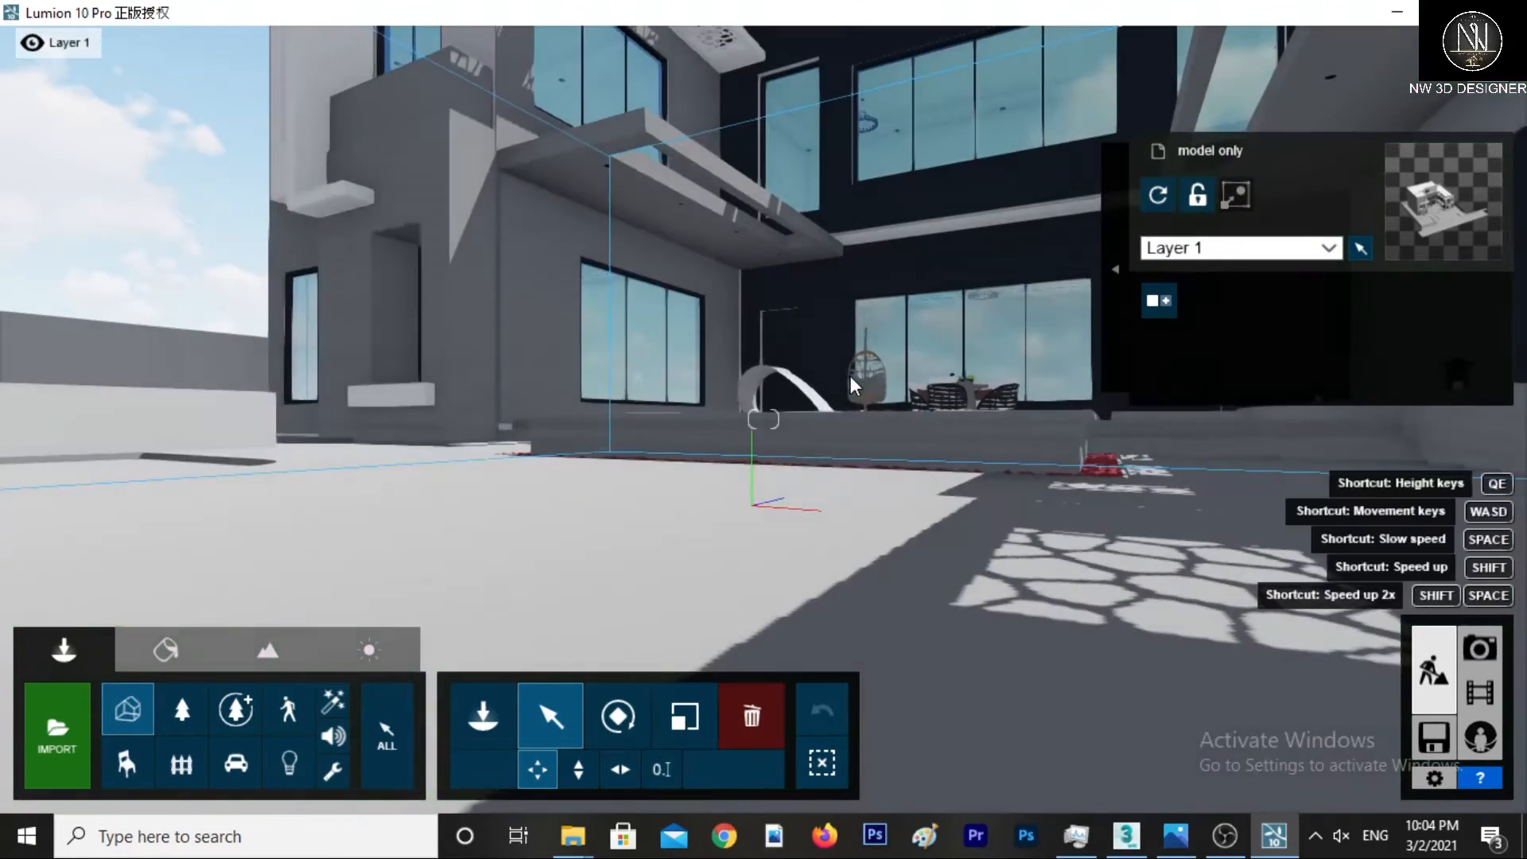
key("s")
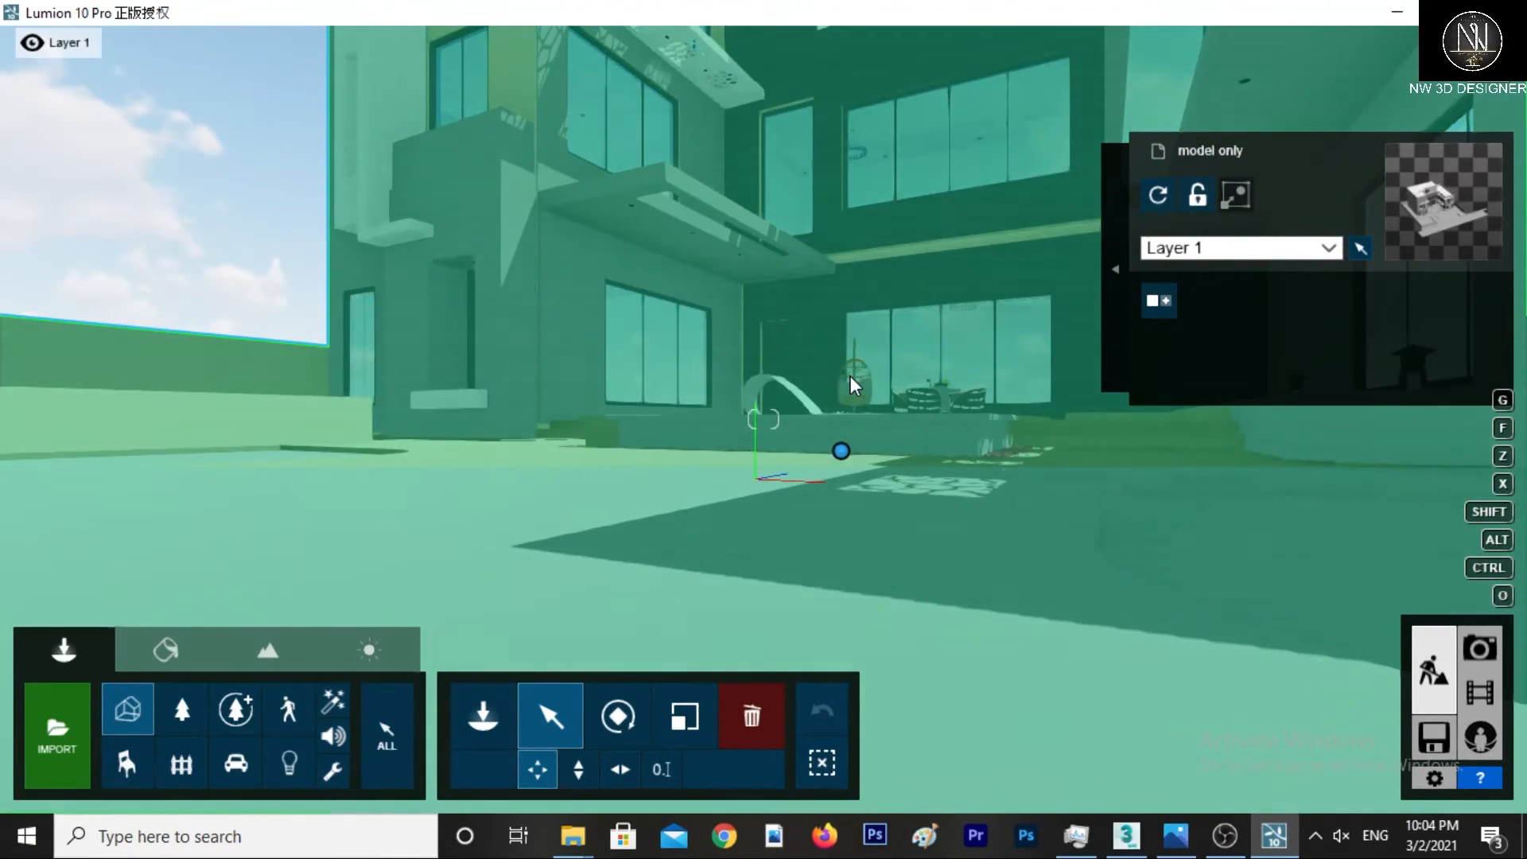
key("s")
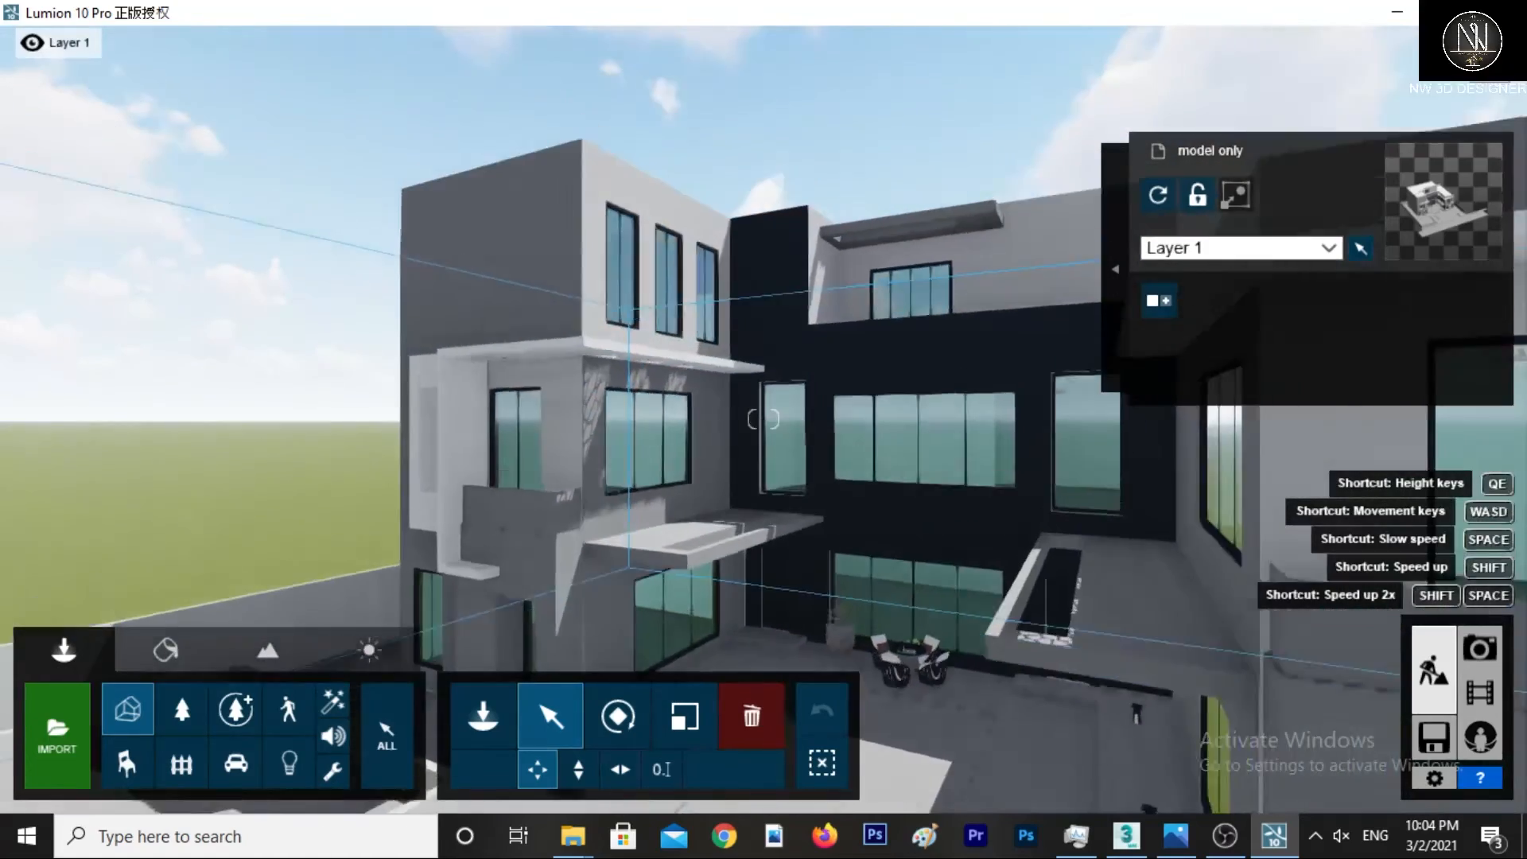
right_click_drag(827, 128, 828, 276)
key("s")
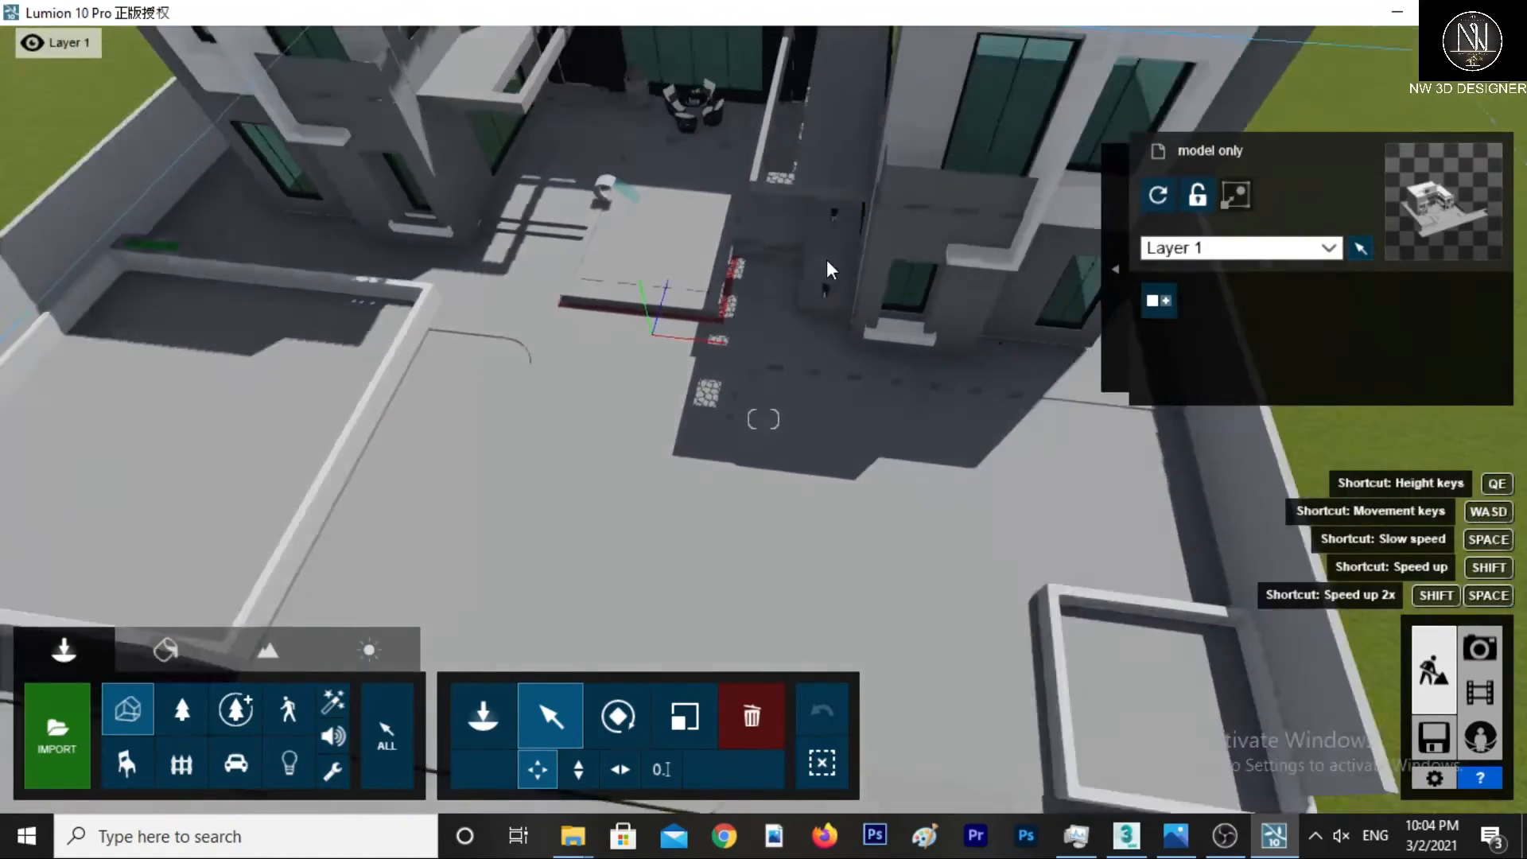
key("s")
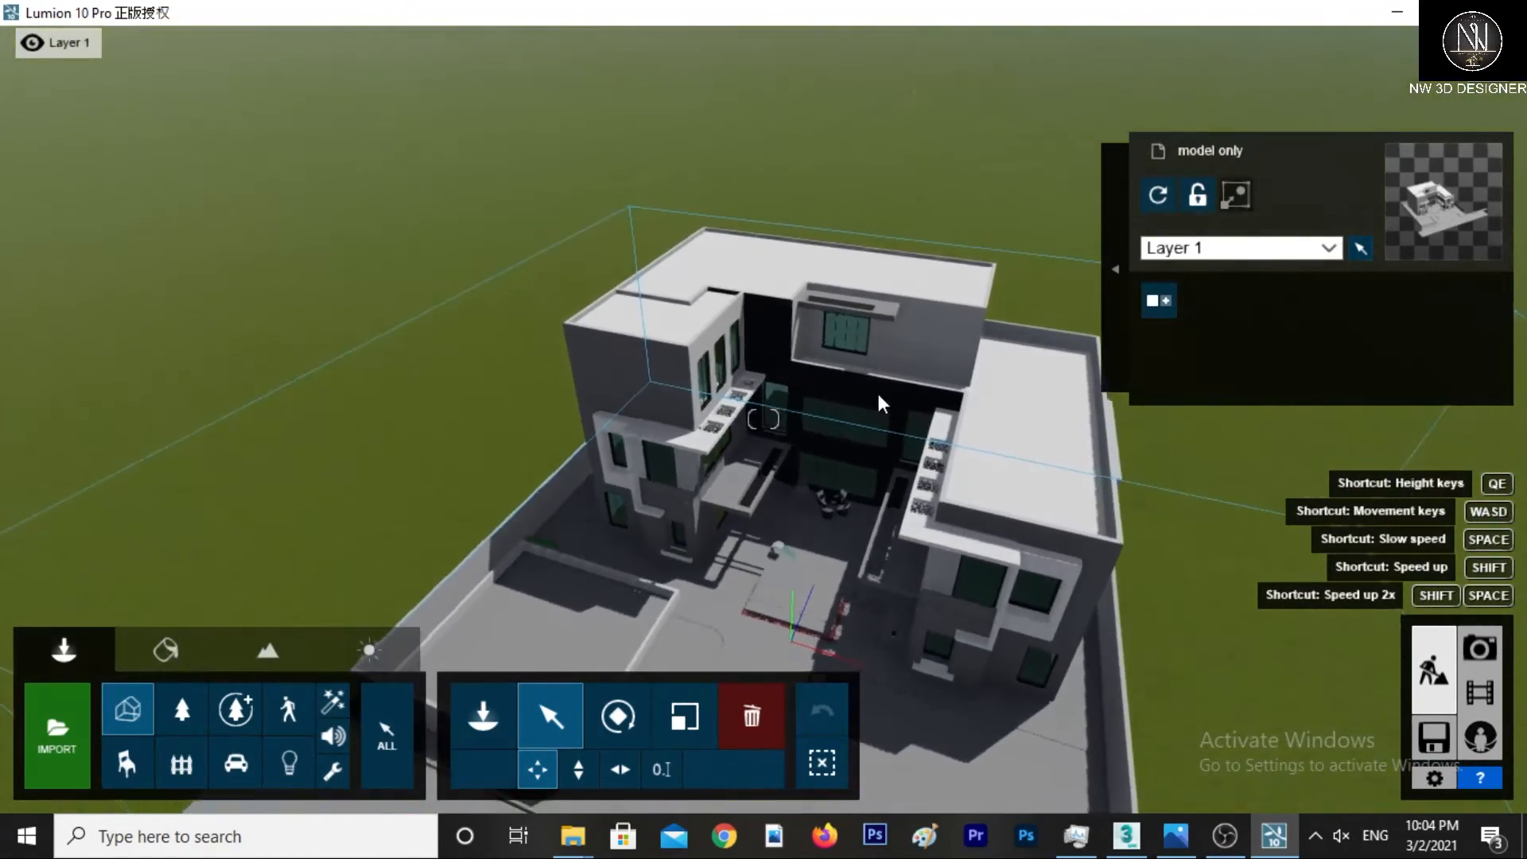
key("s")
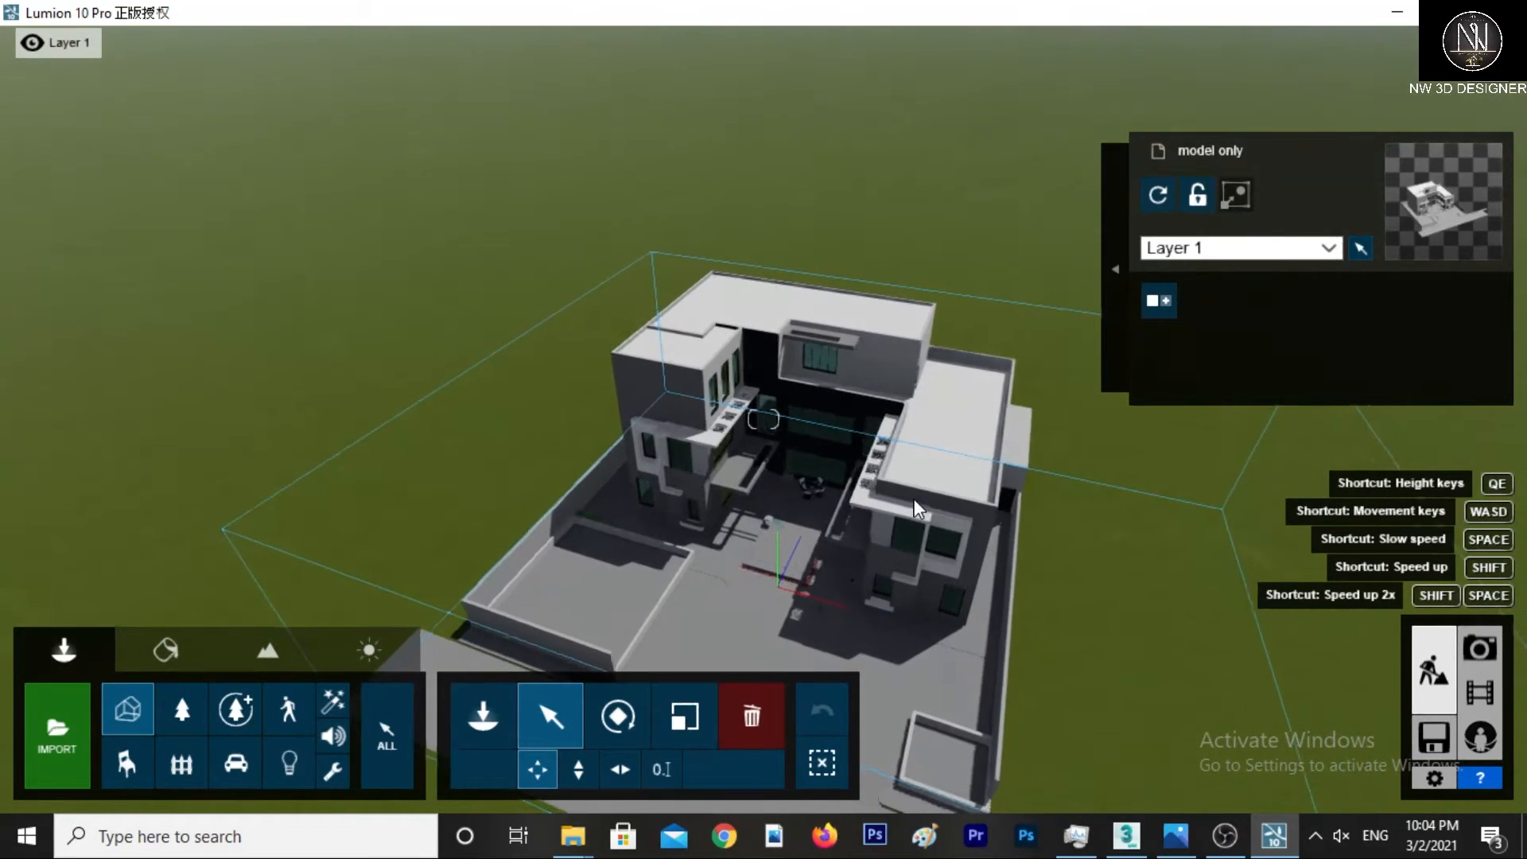
key("s")
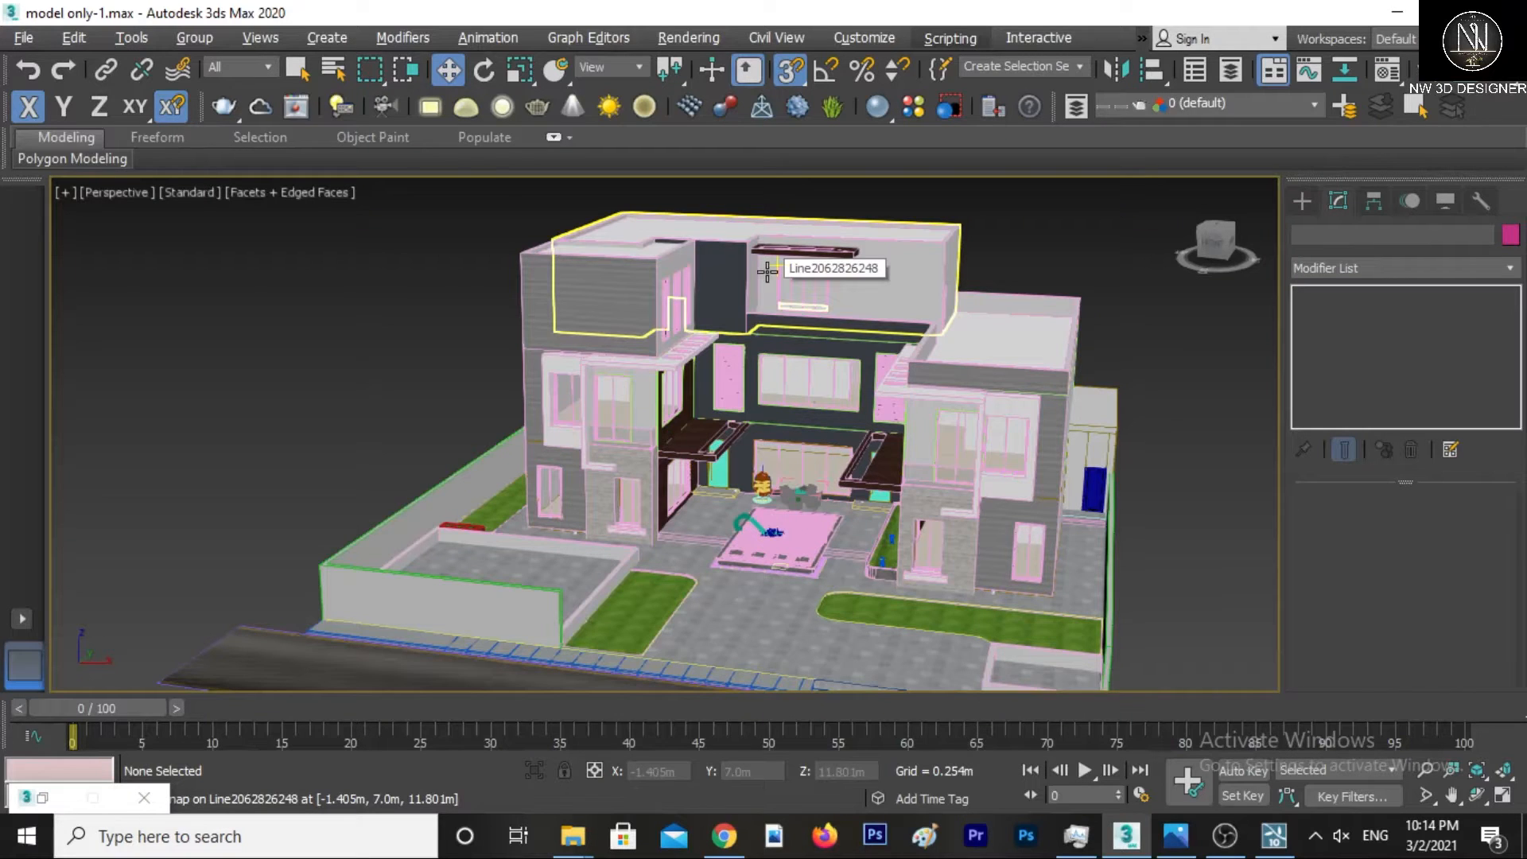
key("alt+c")
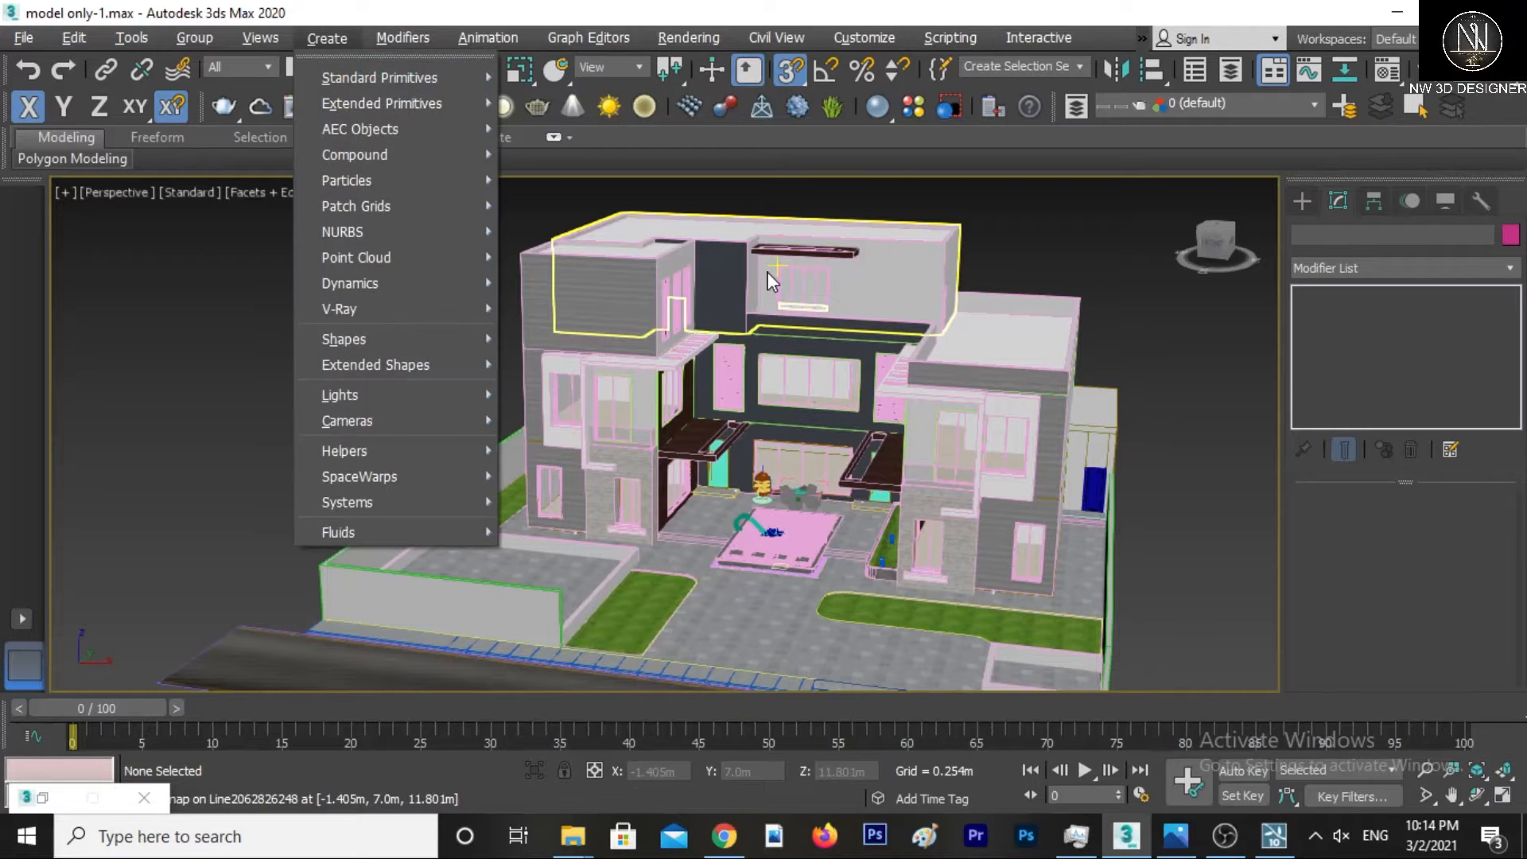
key("Escape")
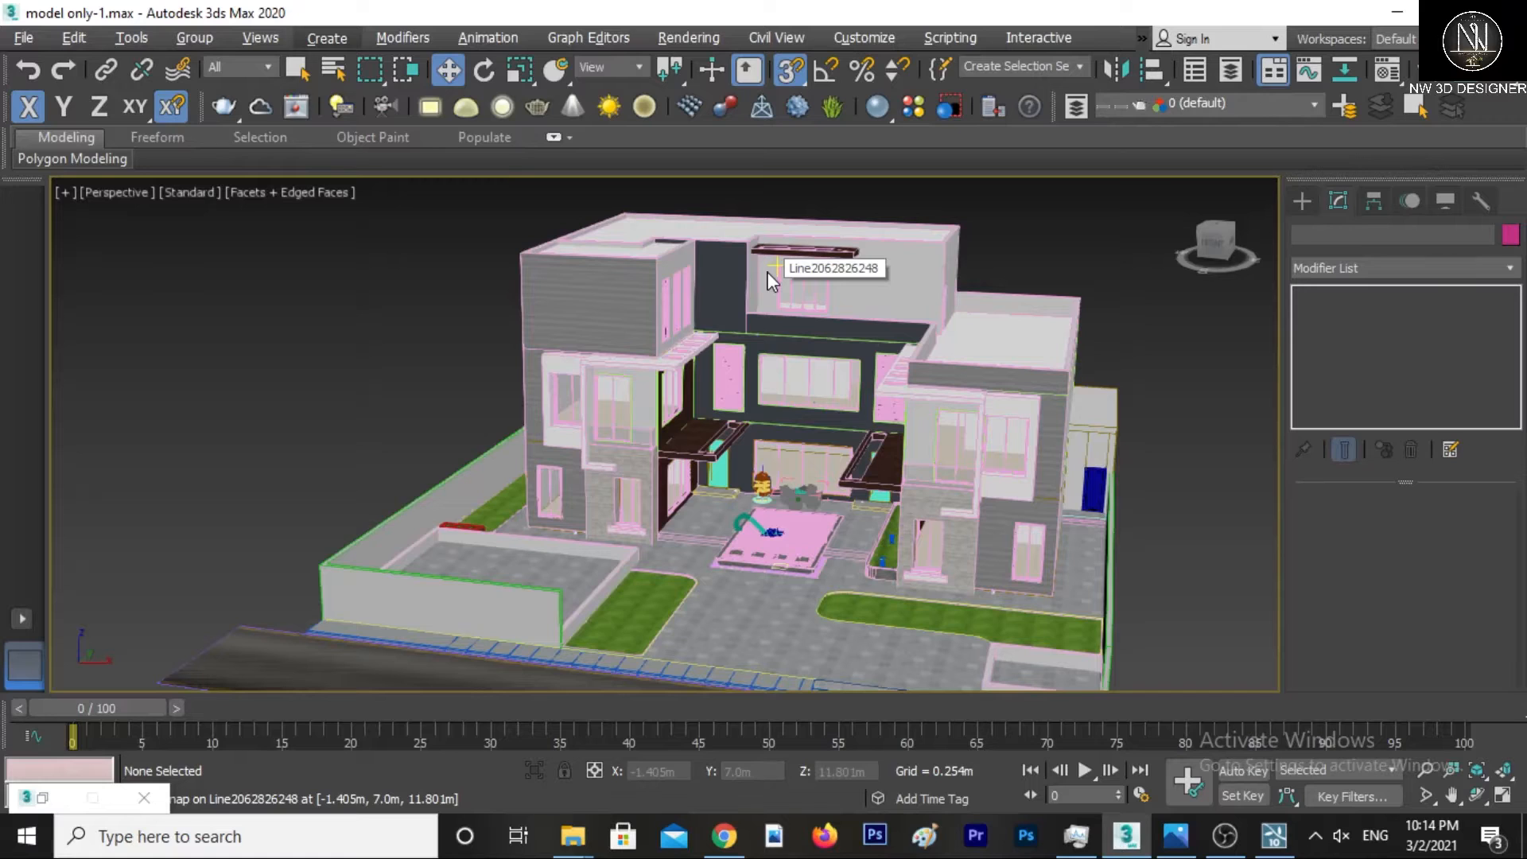
key("alt+c")
key("Escape")
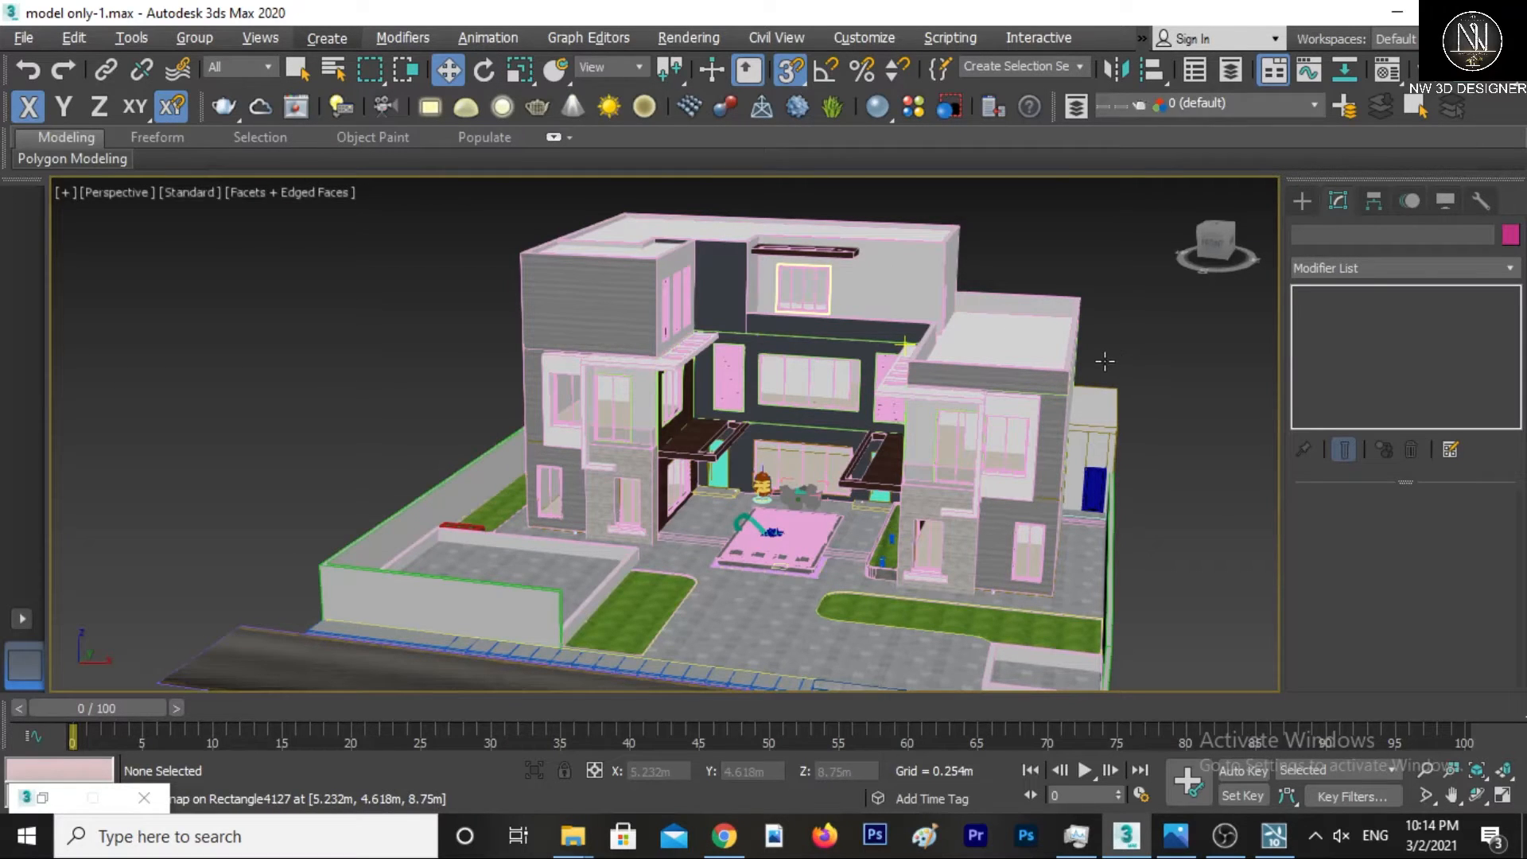
Open the V-RayMtl Converter and set it to convert V-Ray Materials to Standard Materials for All Scene Materials.
left_click(43, 798)
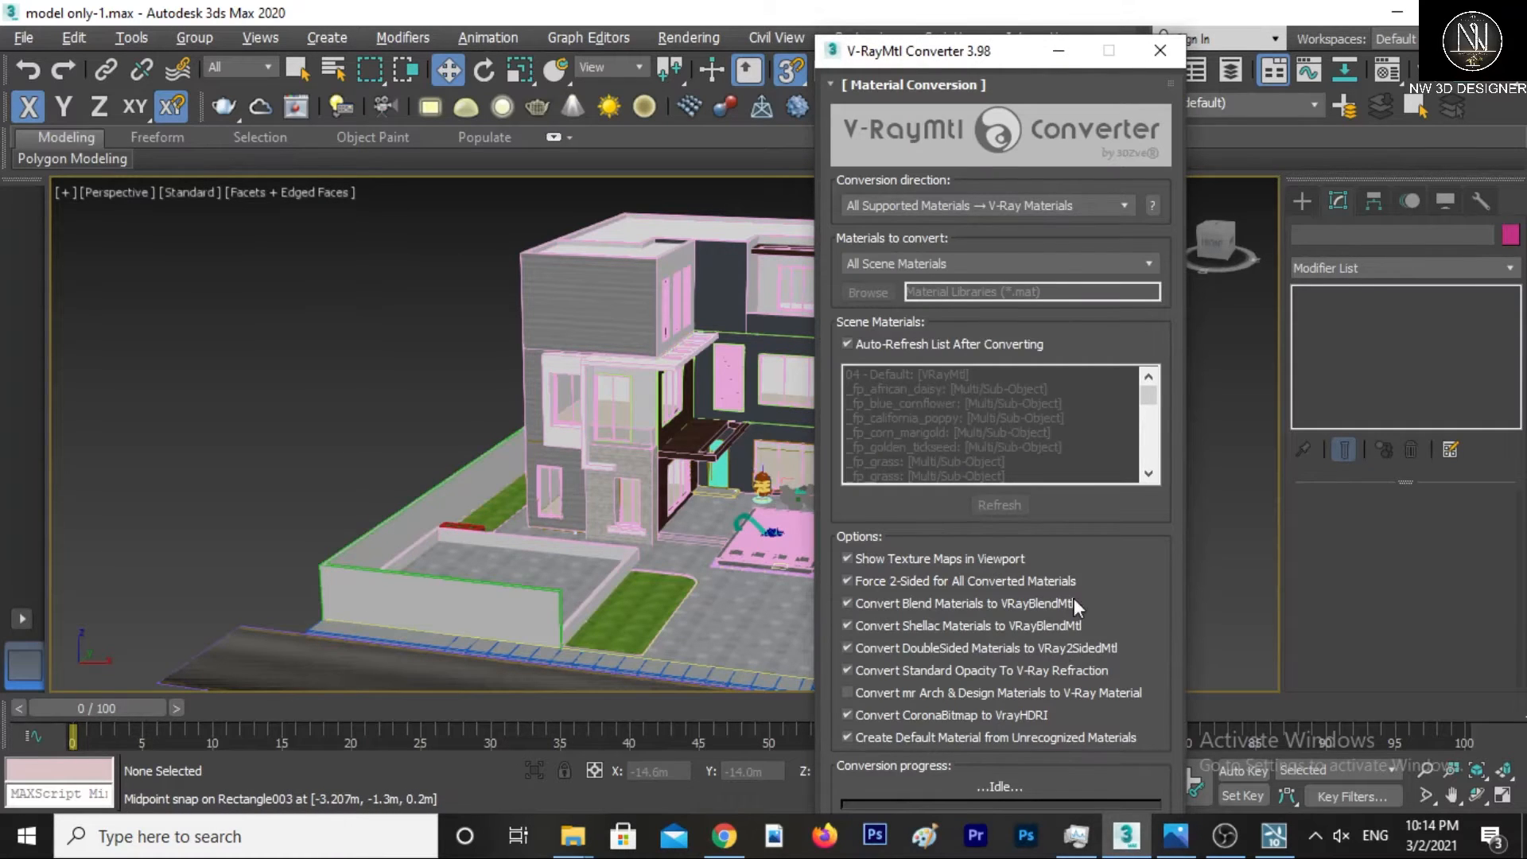
left_click(923, 210)
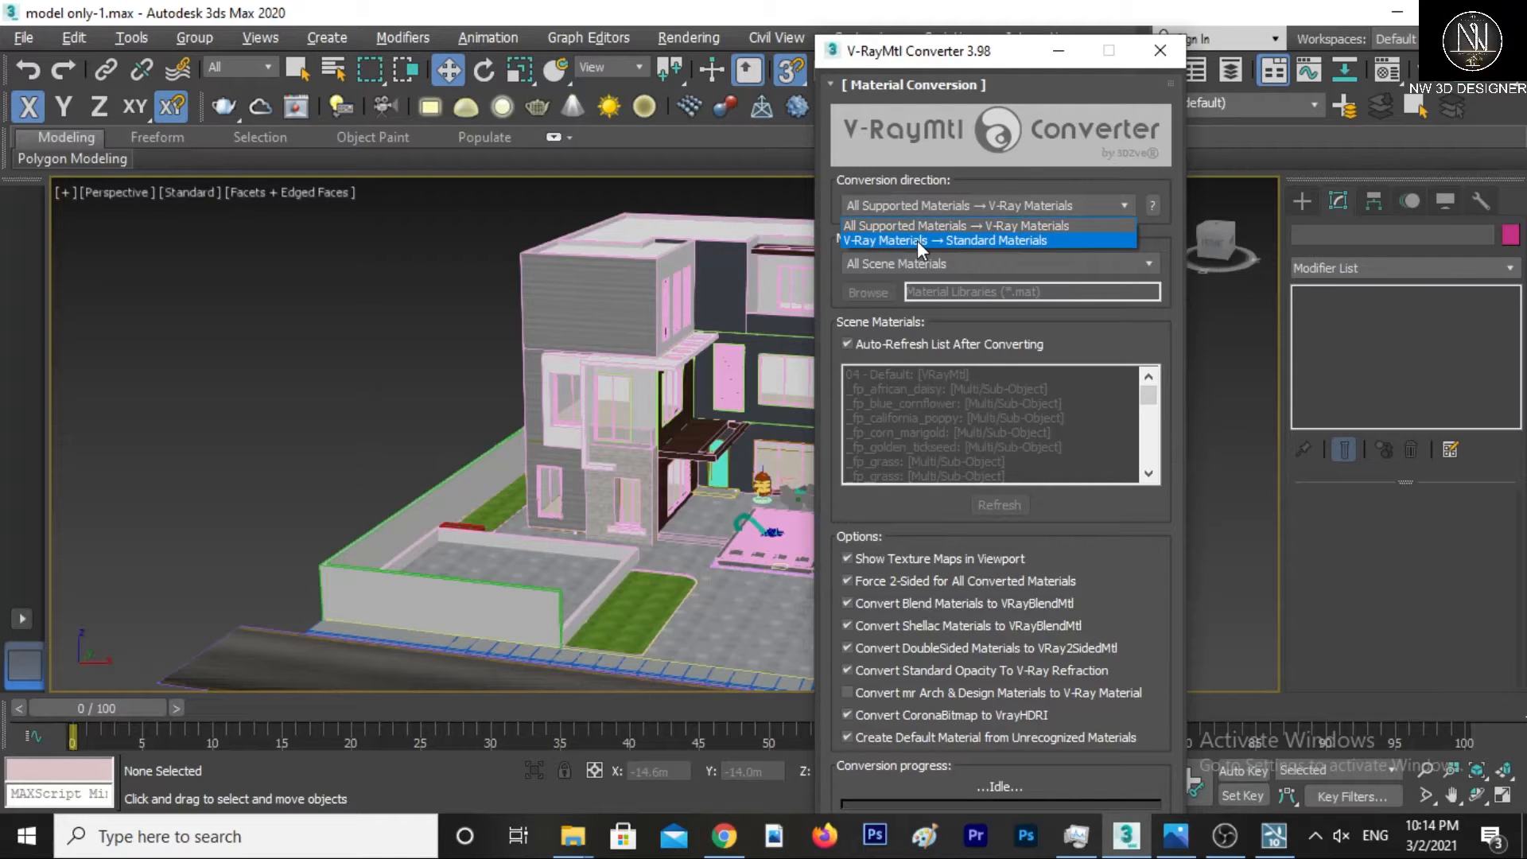
left_click(917, 240)
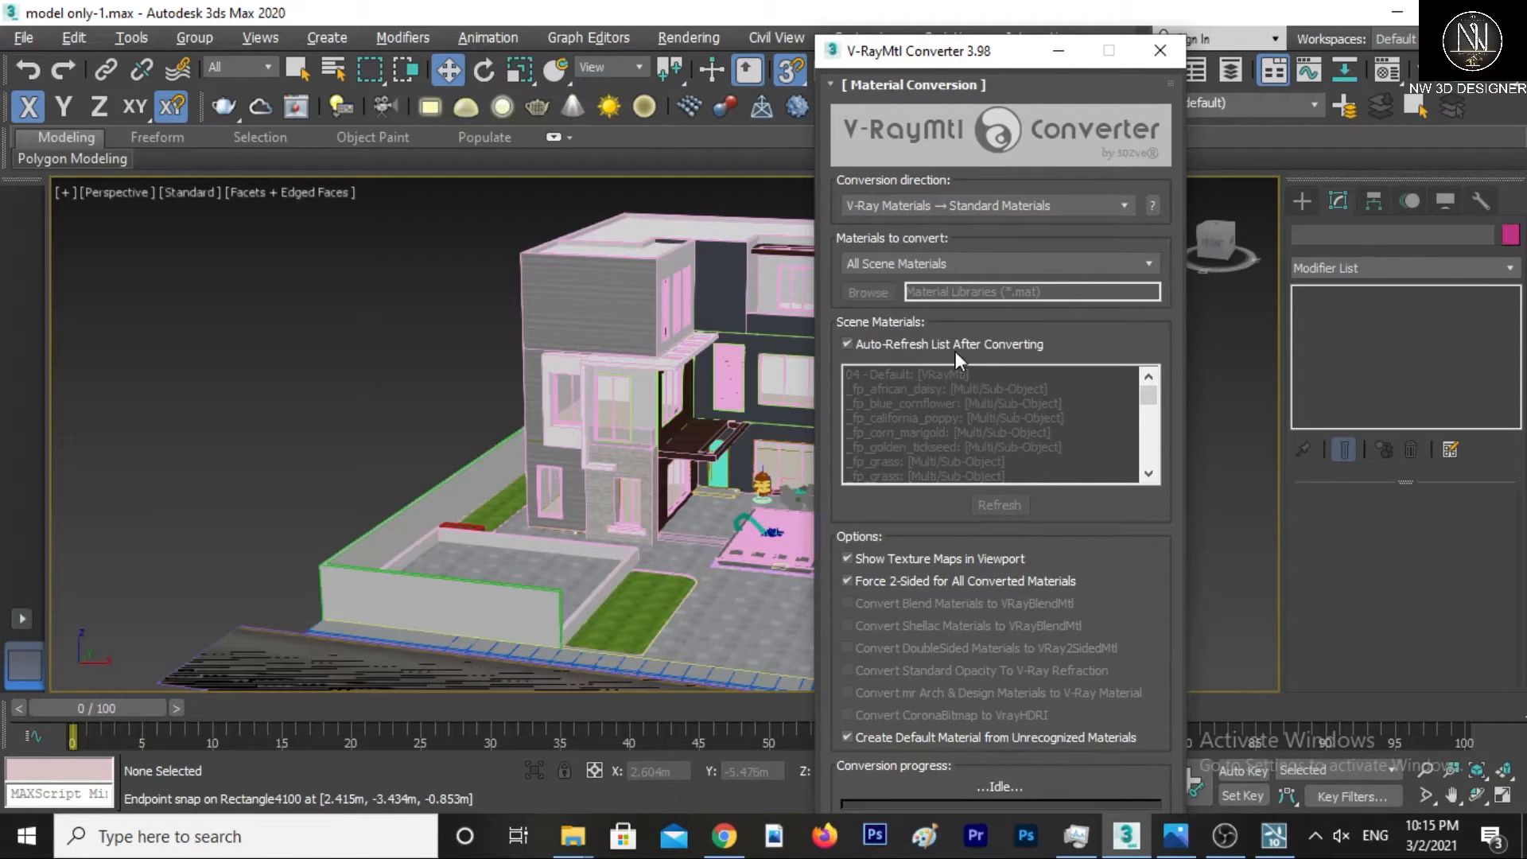
left_click(961, 262)
left_click(922, 265)
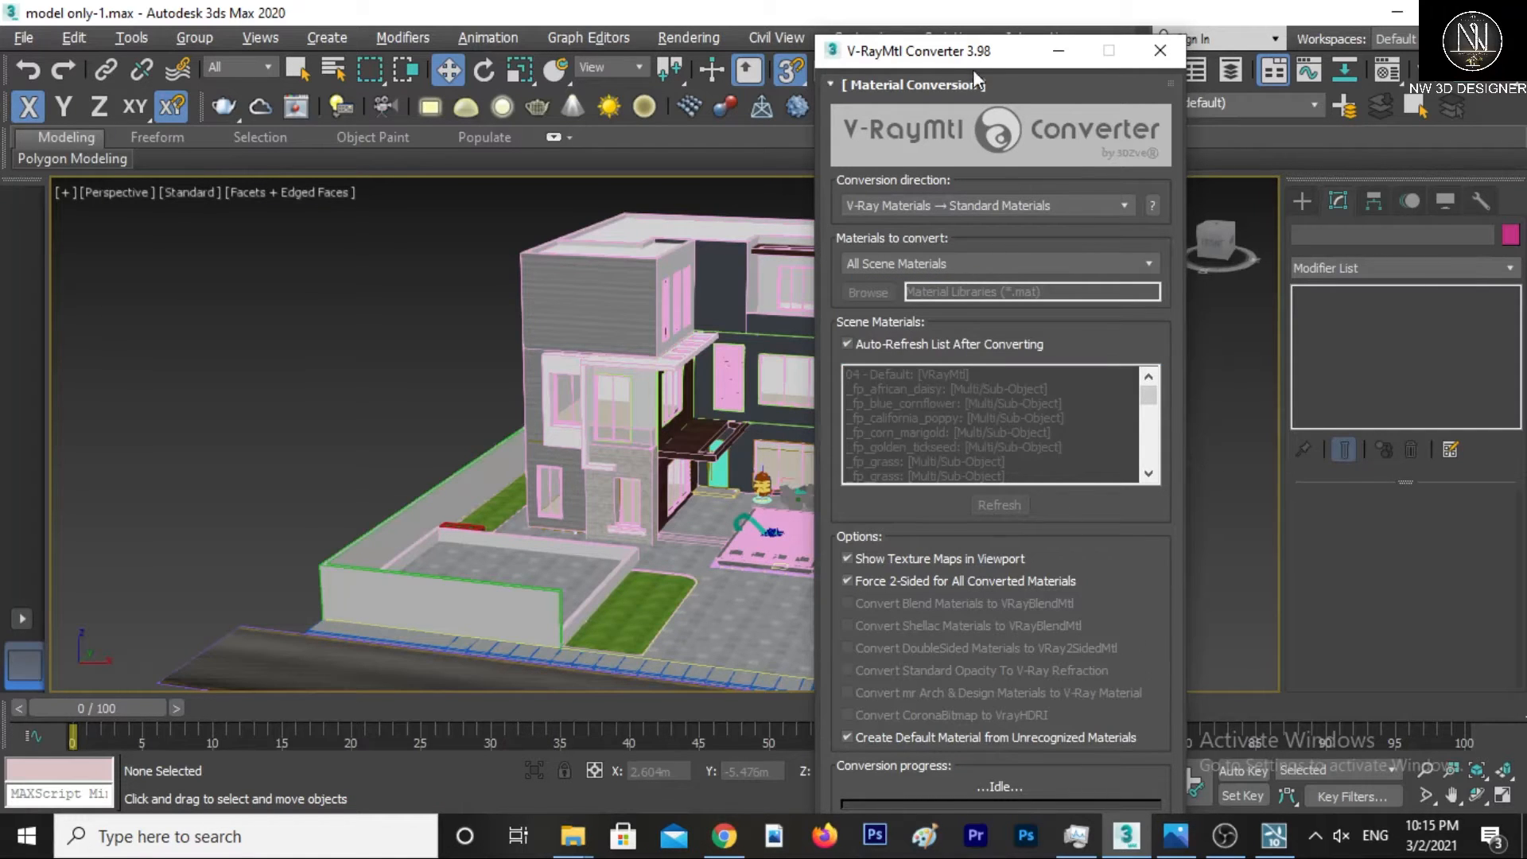
left_click_drag(969, 50, 978, 17)
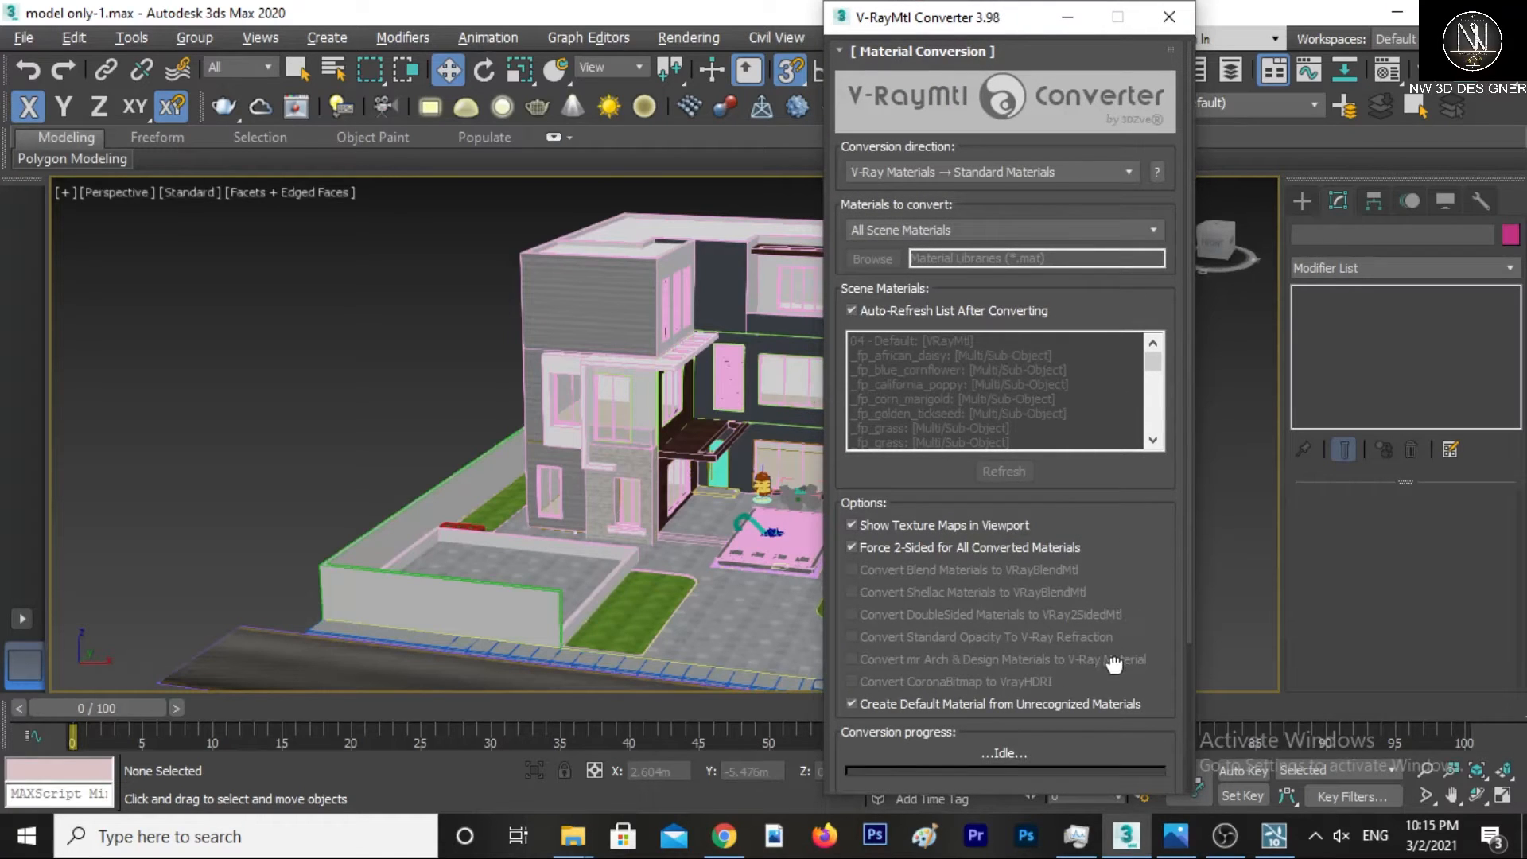
left_click(1014, 176)
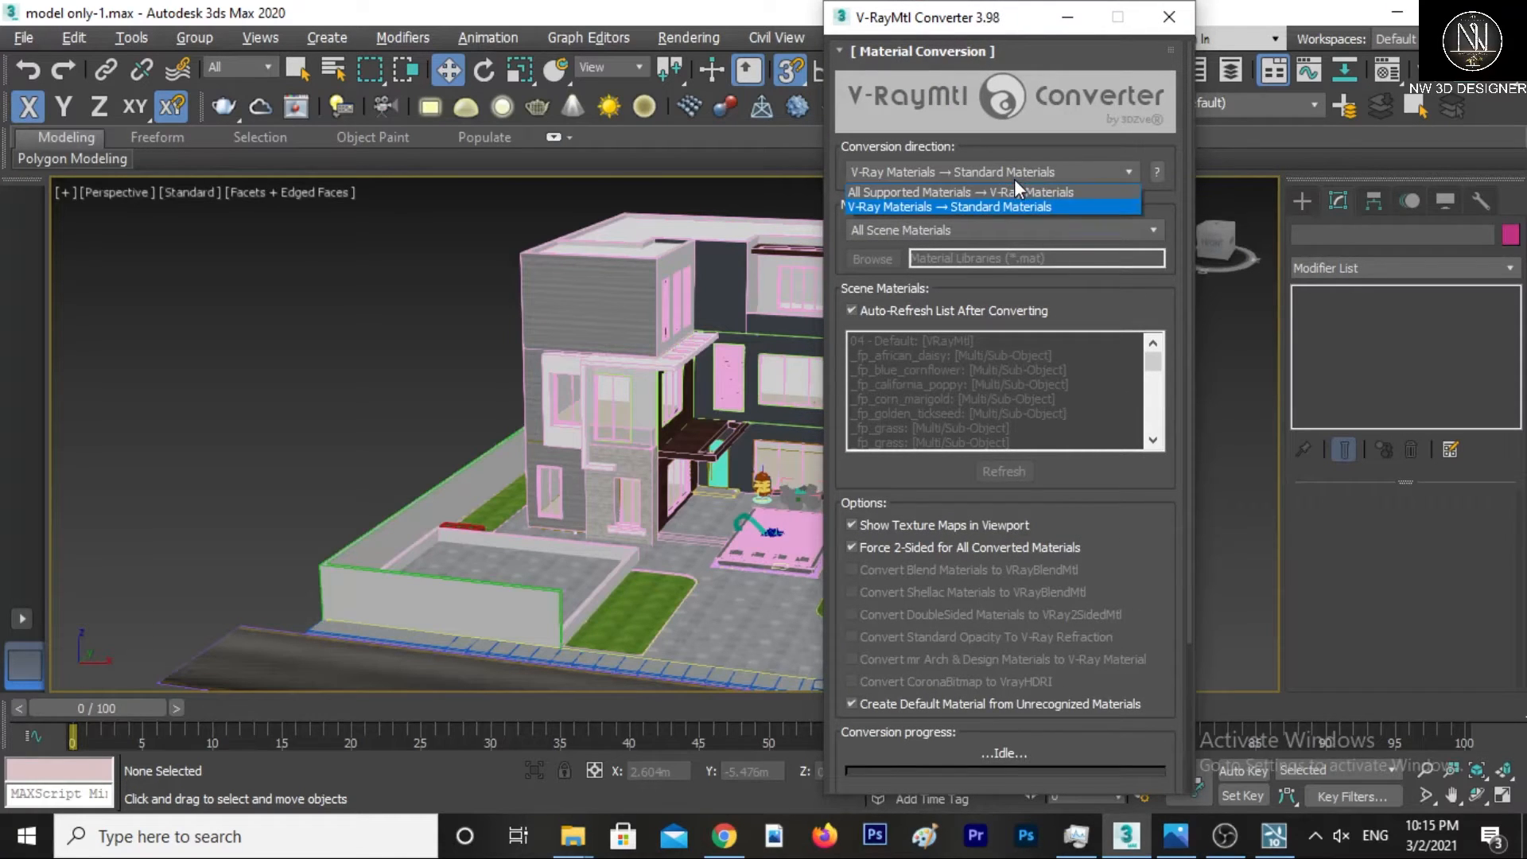
left_click(930, 209)
Run the V-Ray to Standard conversion on the scene's materials and confirm it.
left_click_drag(1109, 613, 1111, 415)
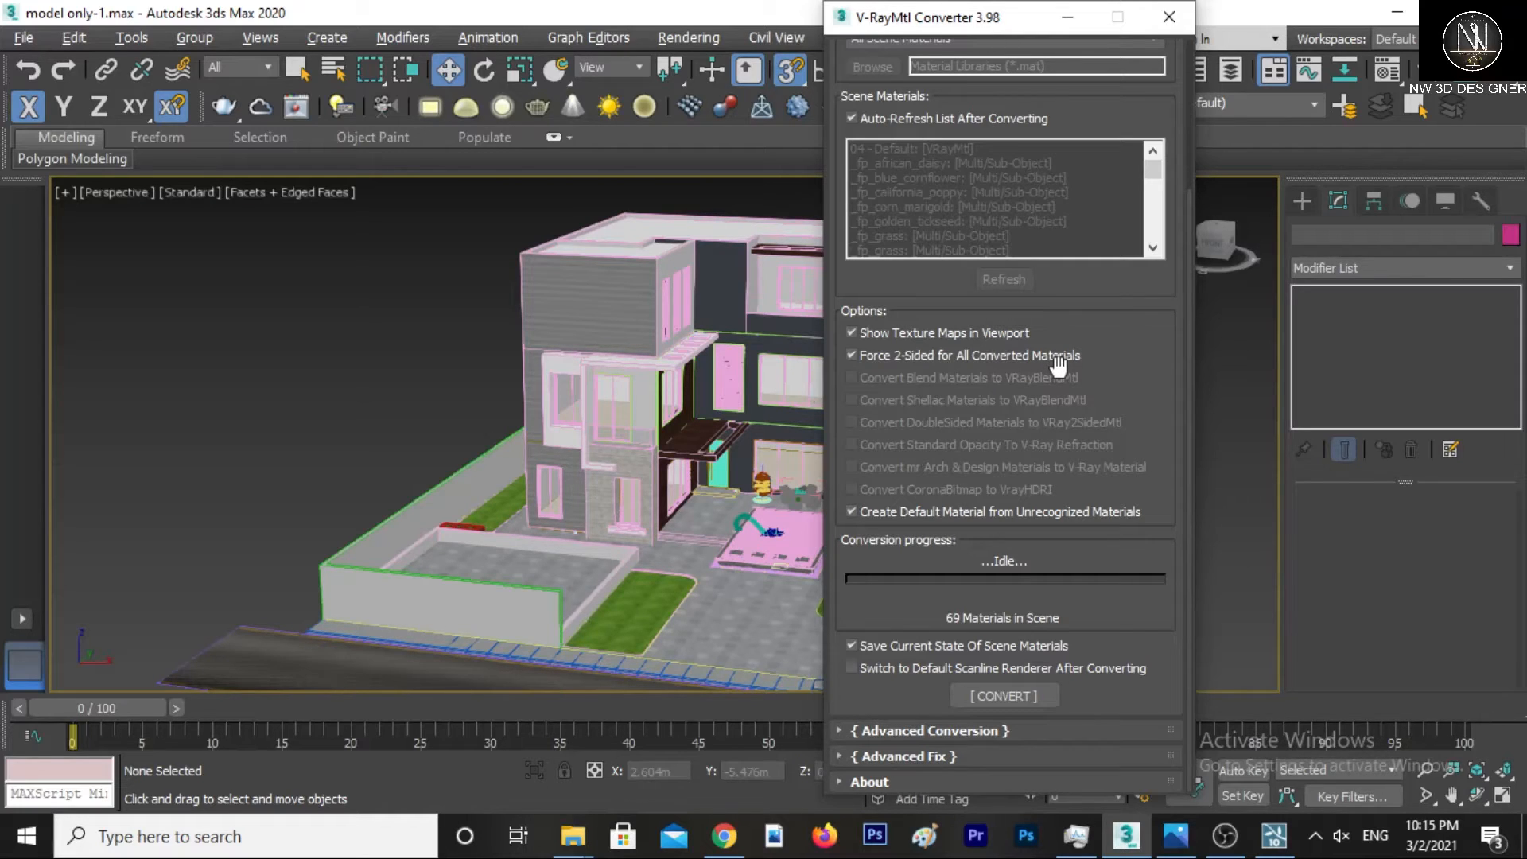
left_click(997, 693)
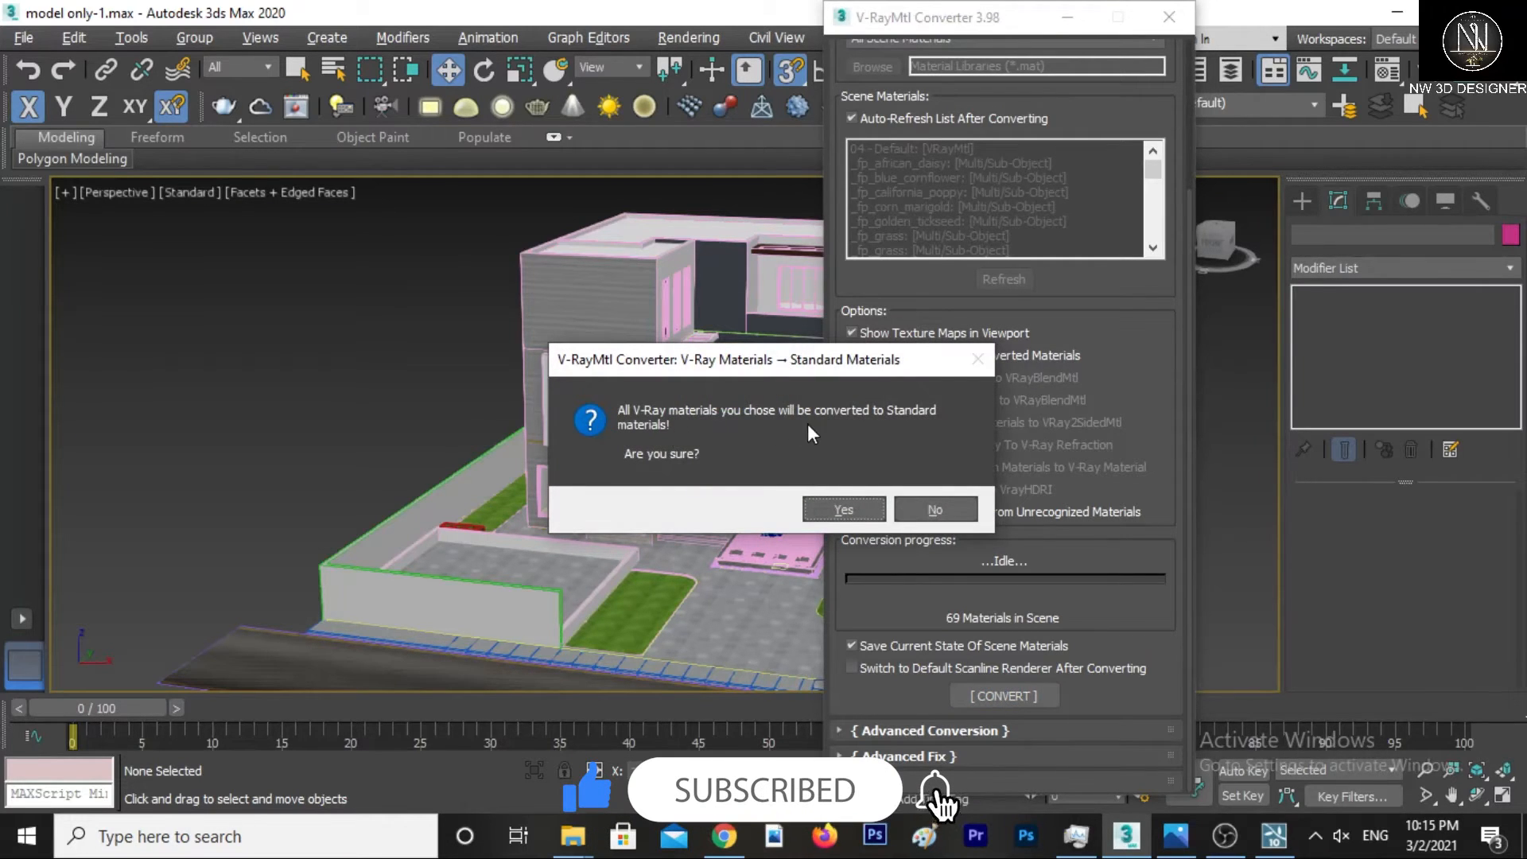
left_click(843, 509)
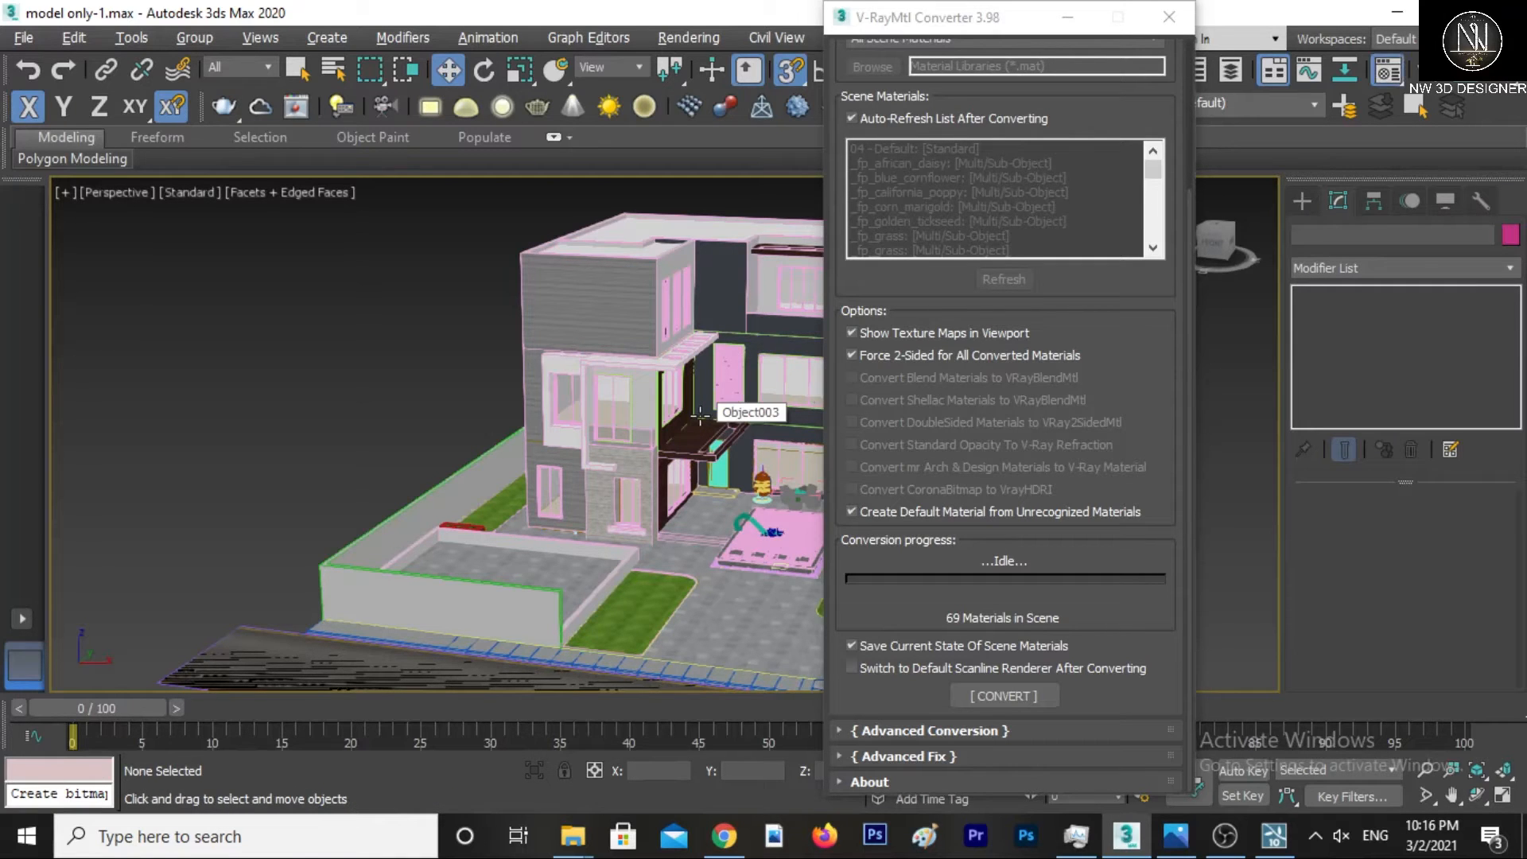
Sample the upper-left facade's material into the Material Editor, examine its type and diffuse map, and minimize the editor.
key("m")
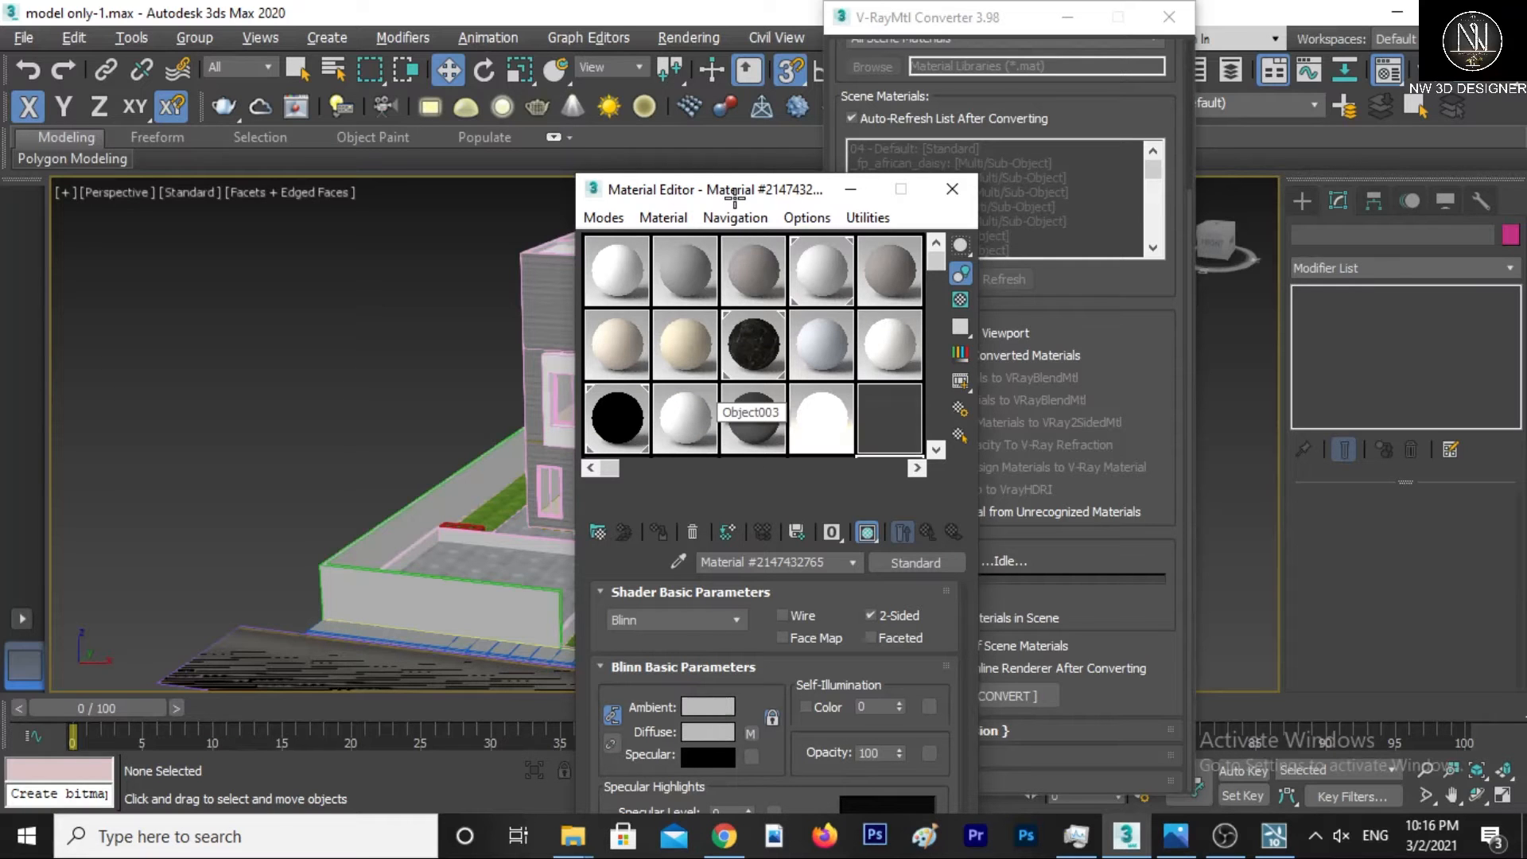
left_click_drag(690, 195, 892, 111)
left_click(875, 492)
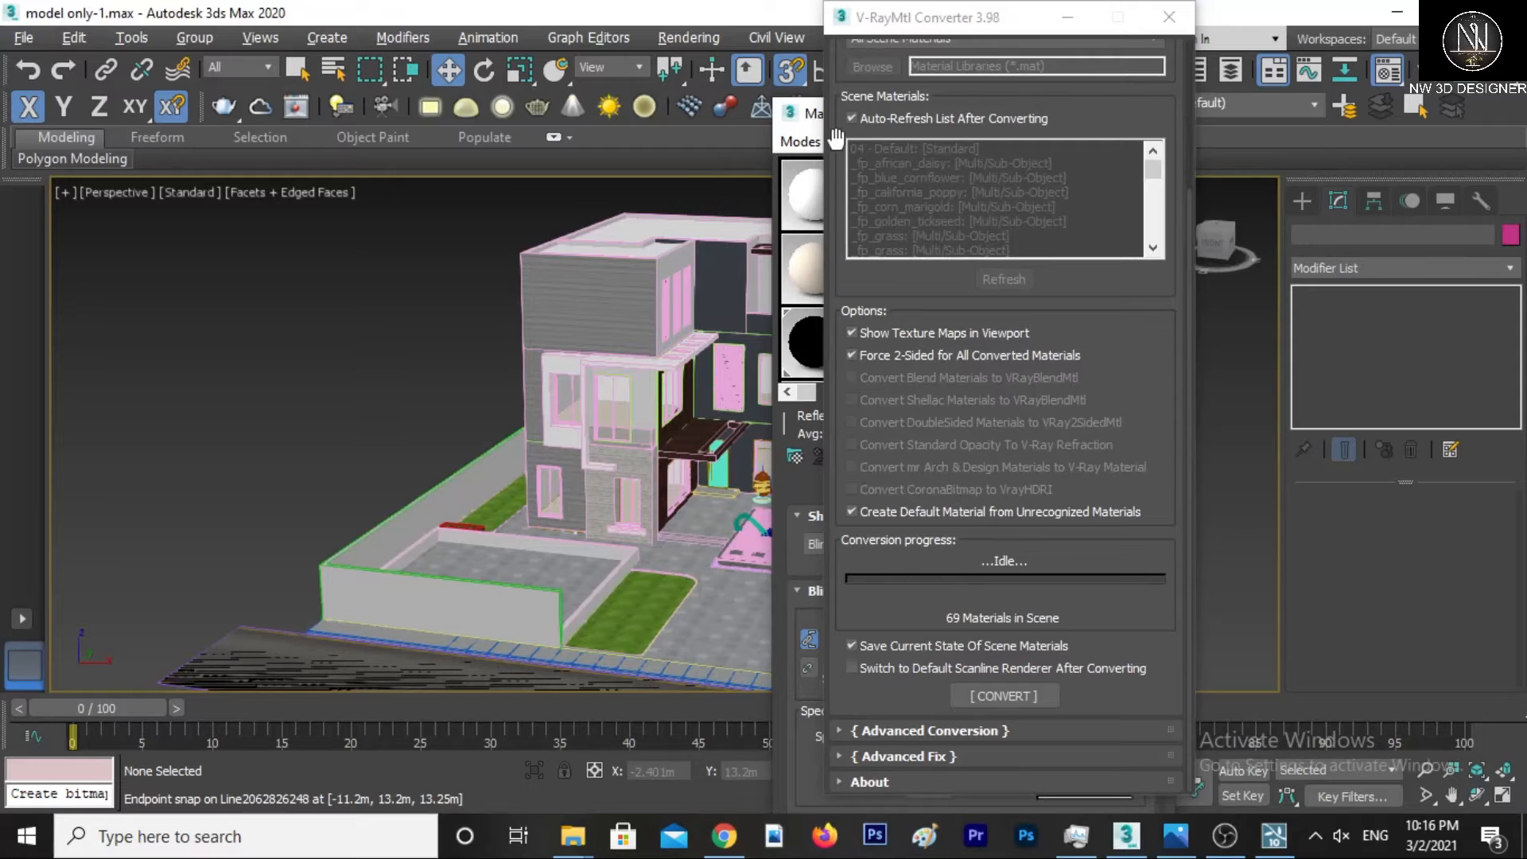
left_click_drag(897, 20, 1112, 55)
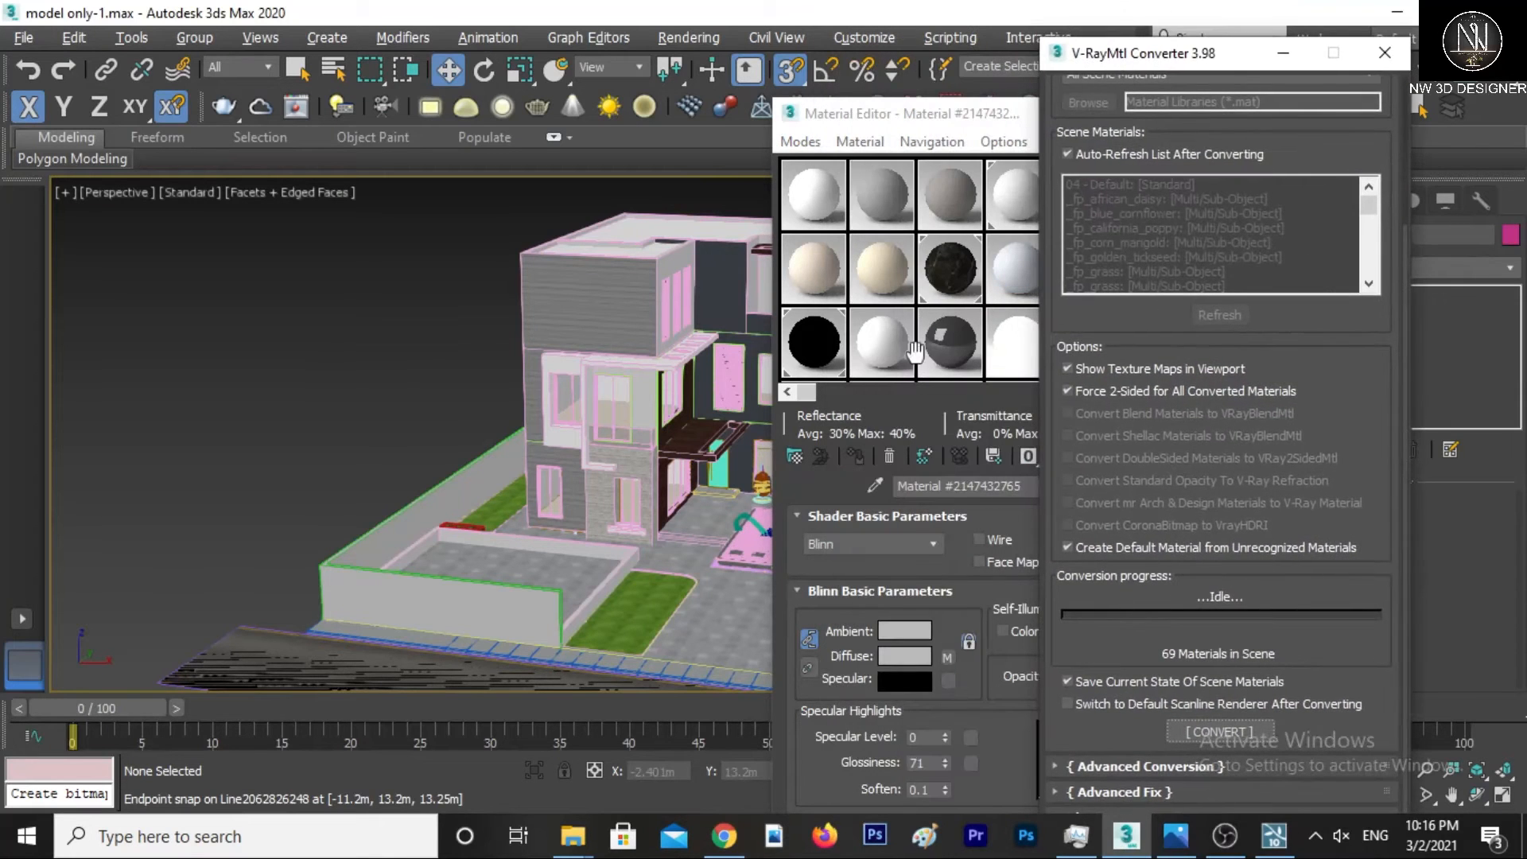
left_click(877, 121)
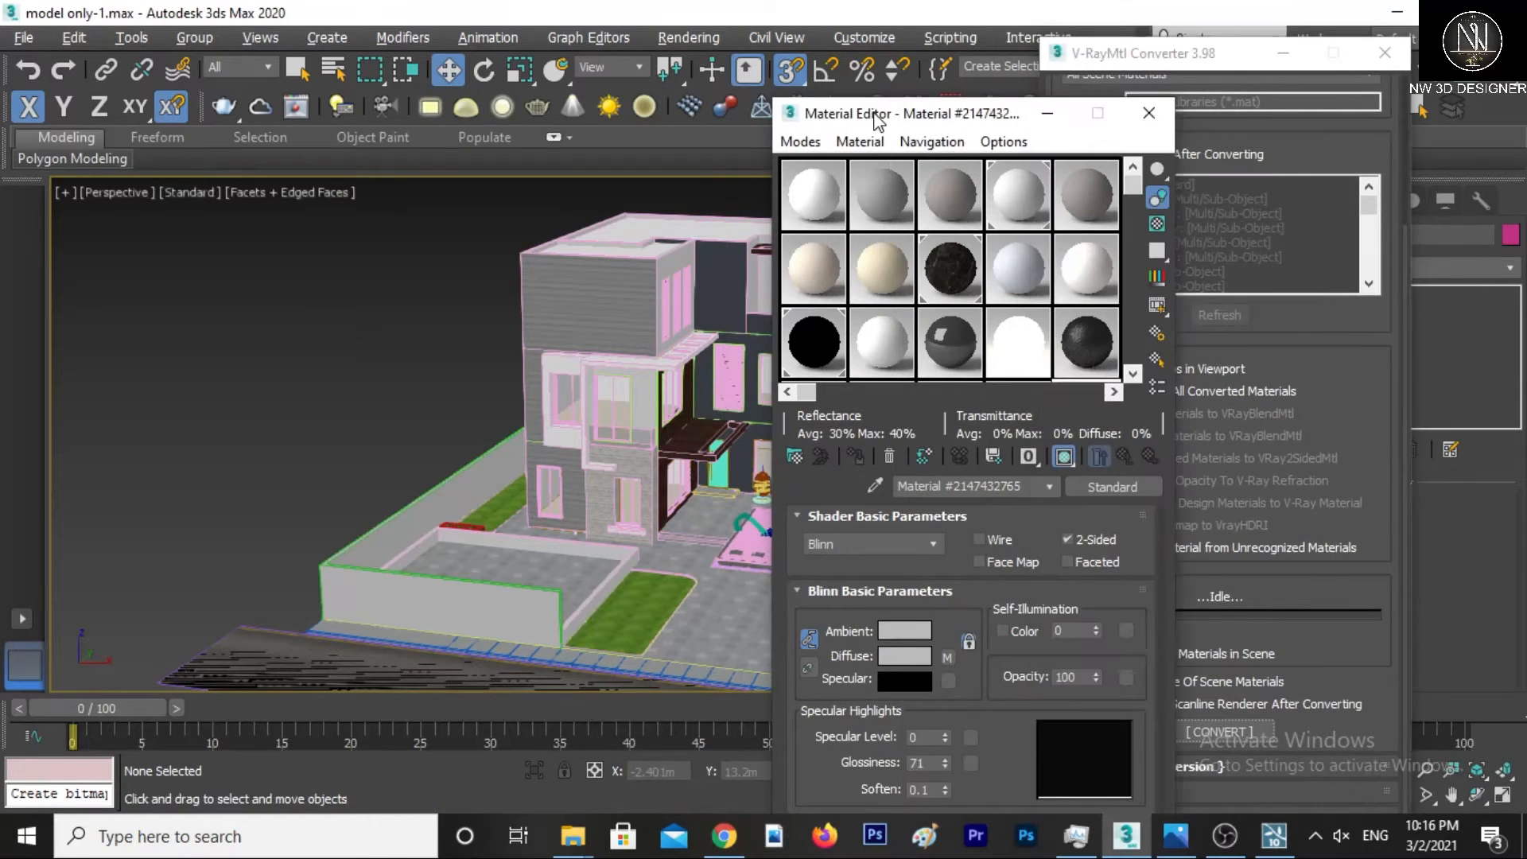
left_click(876, 484)
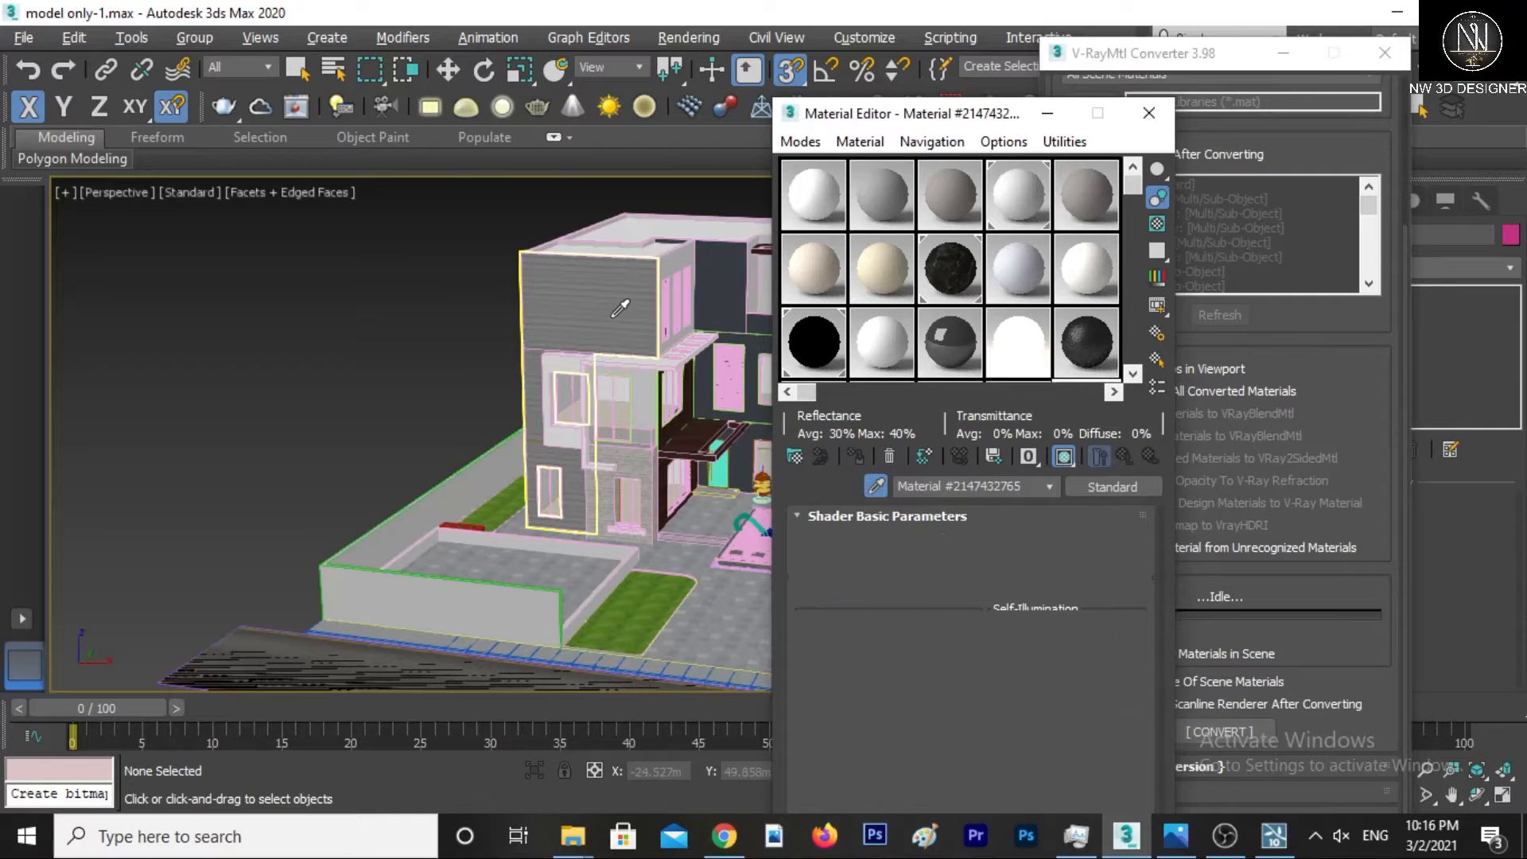
left_click(621, 308)
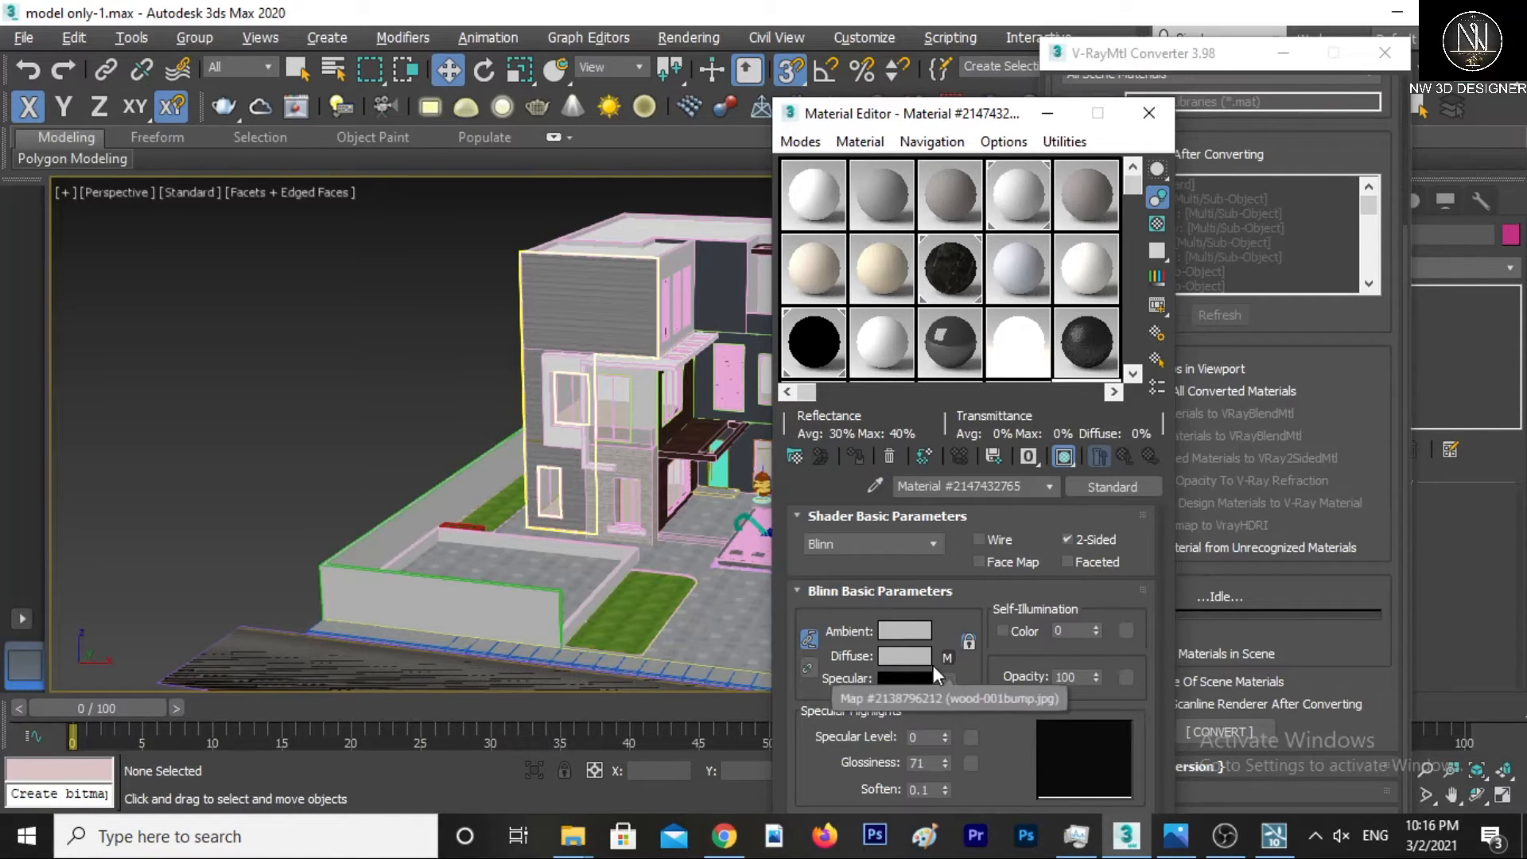
left_click(1048, 113)
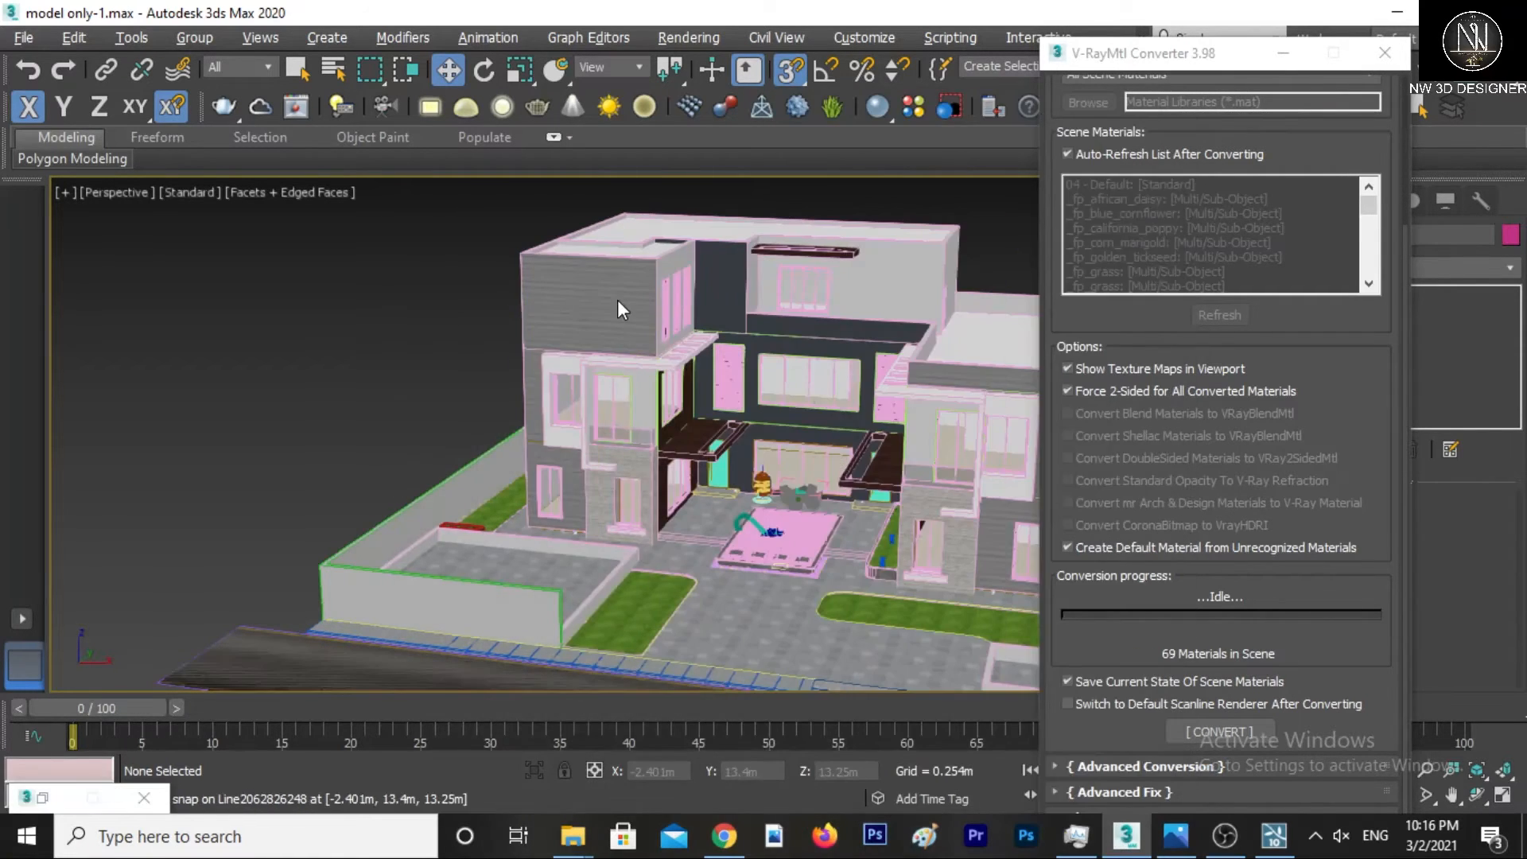
Save the converted scene and archive it as model only-2 in the 01 folder, continuing despite the missing asset files.
left_click(17, 40)
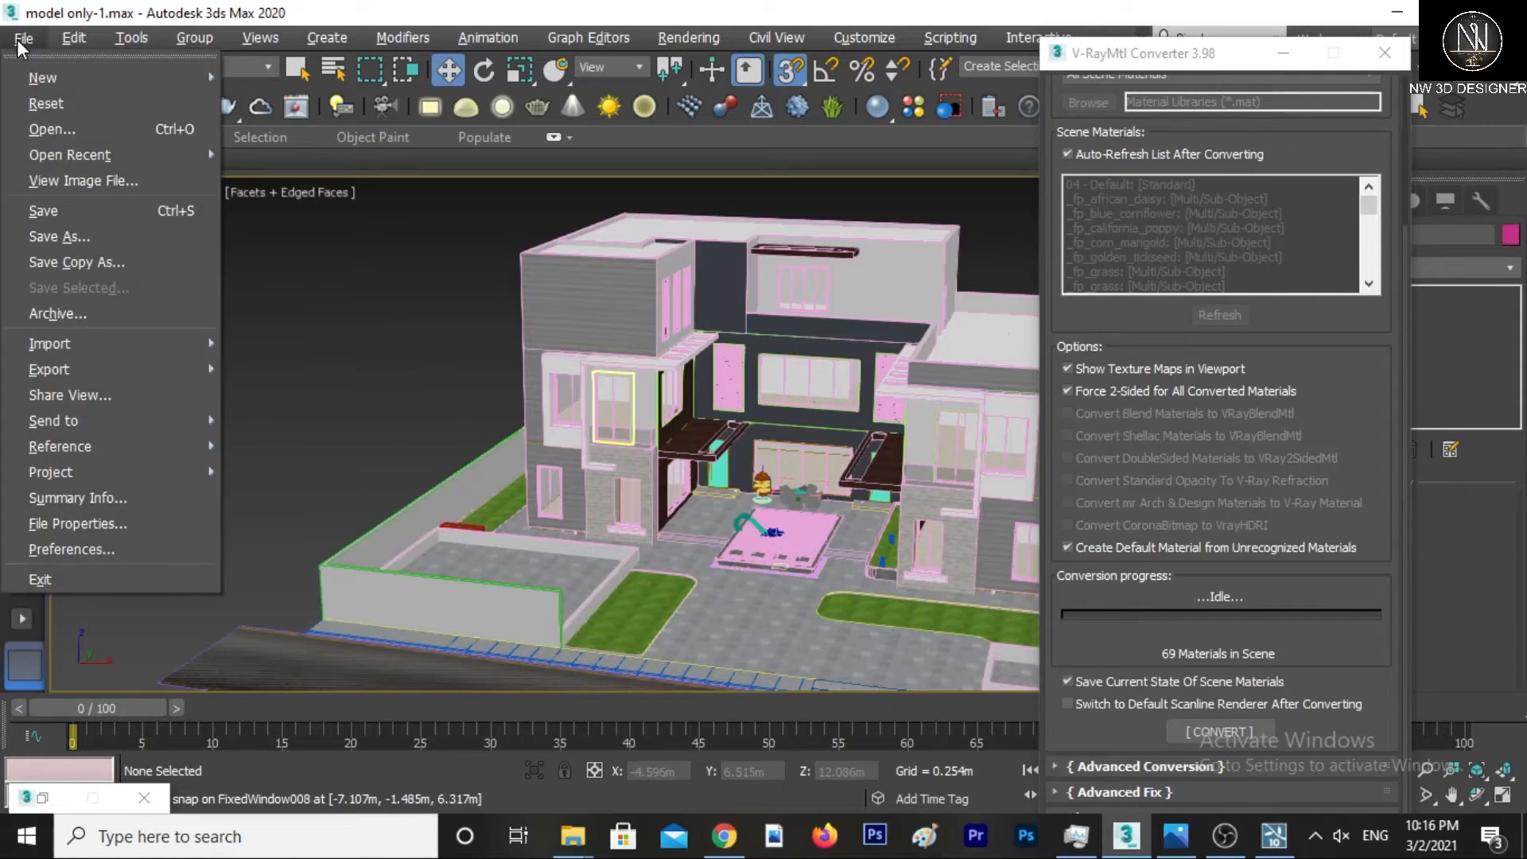
left_click(50, 212)
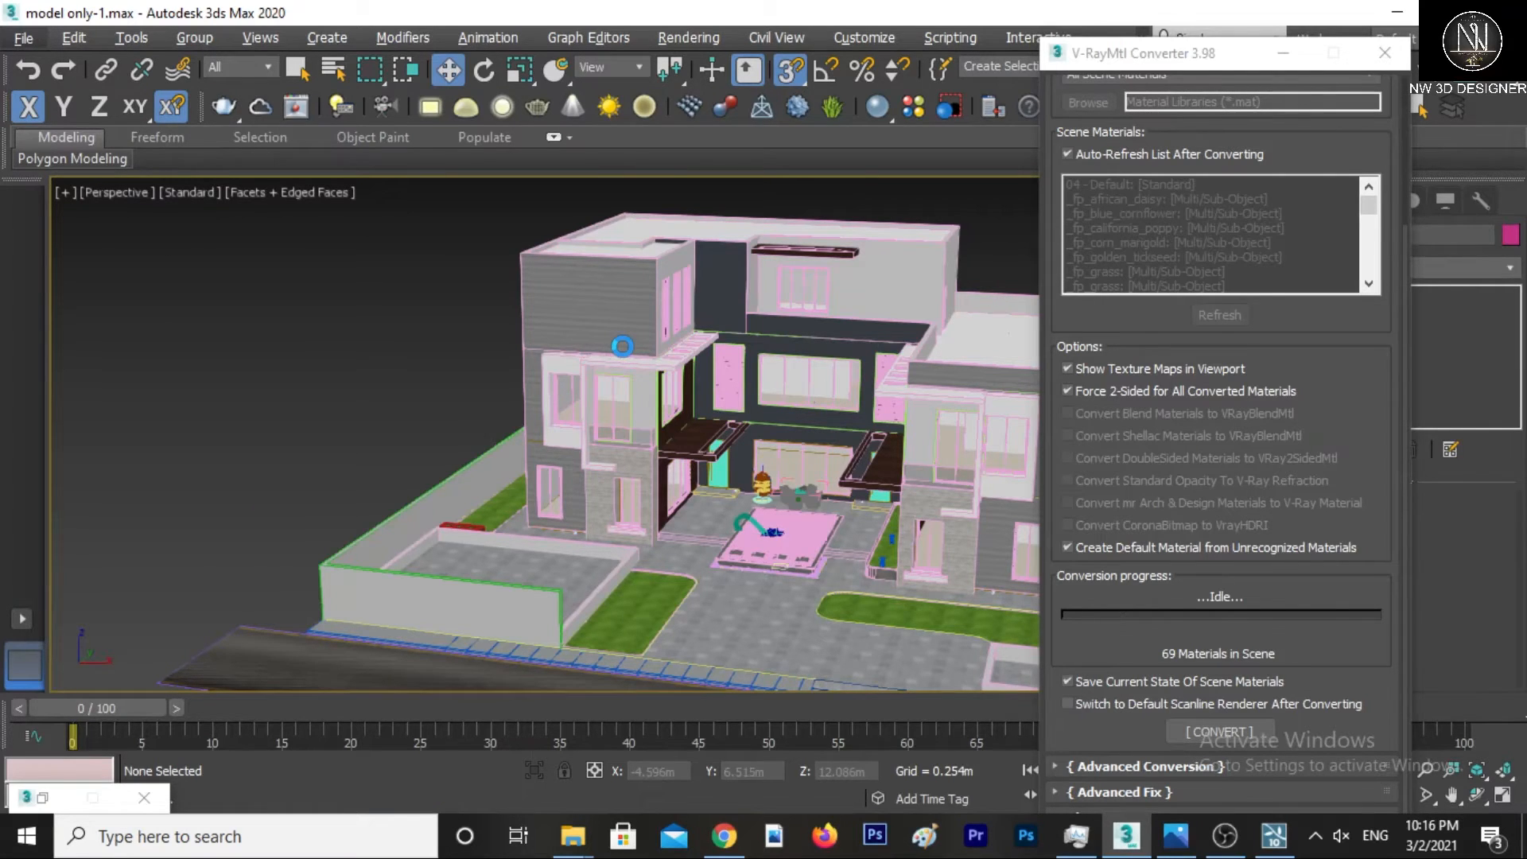
left_click(25, 41)
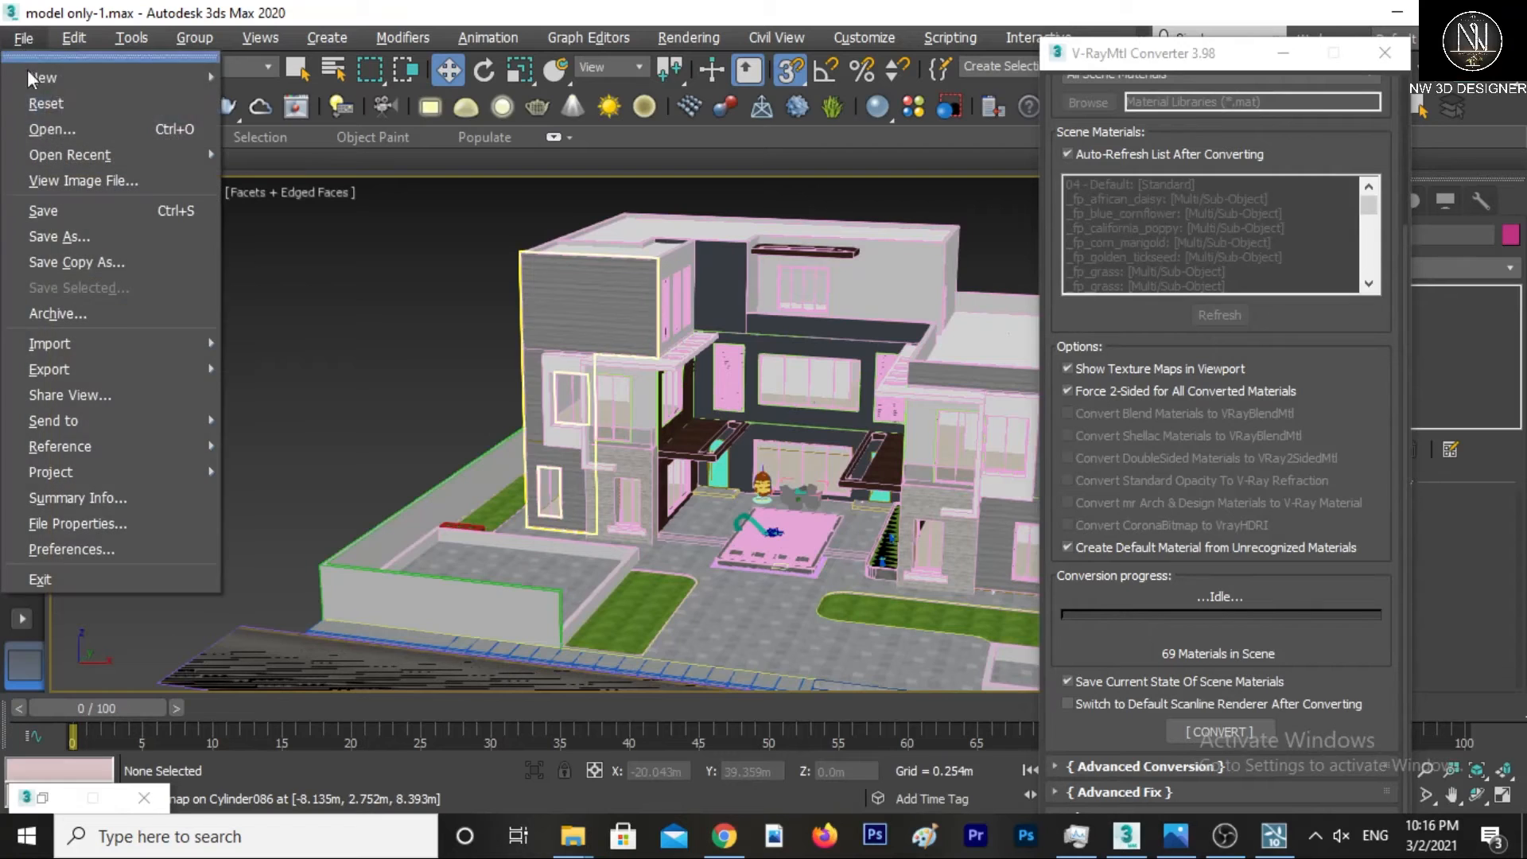
left_click(57, 312)
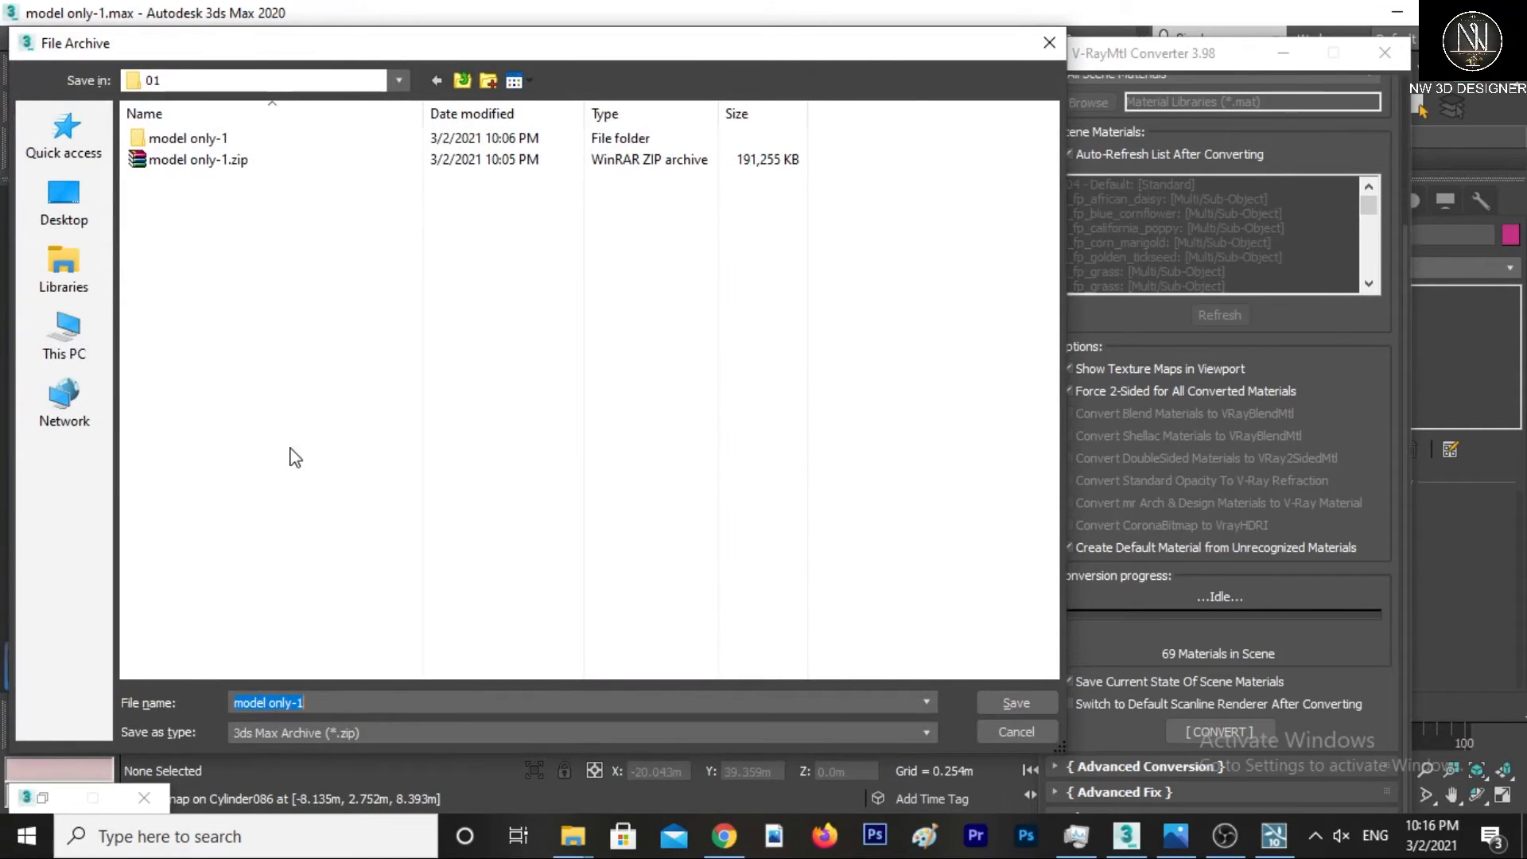
left_click(323, 702)
key("BackSpace")
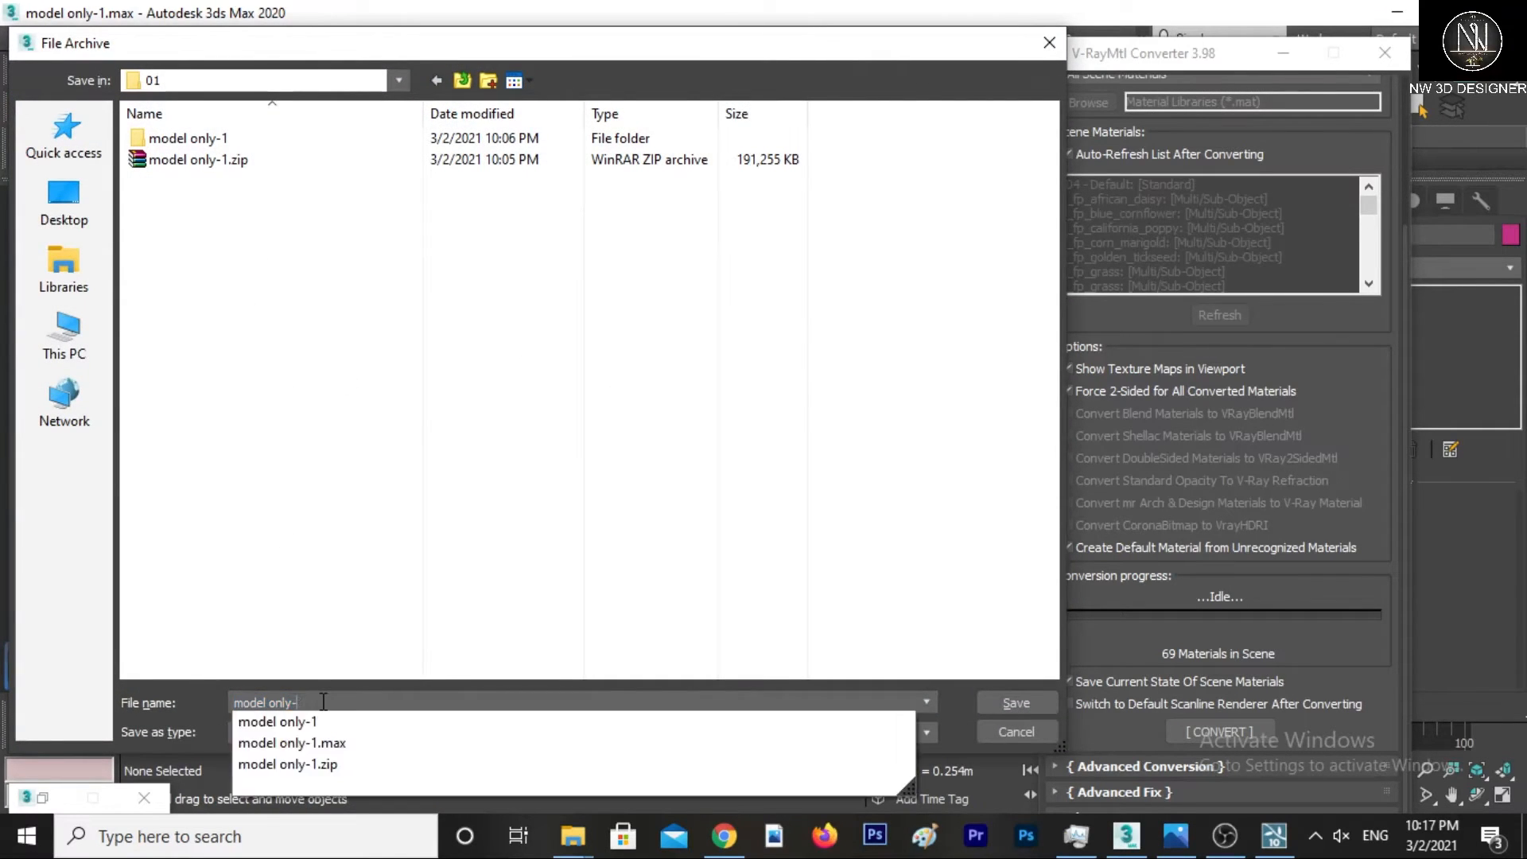
type("2")
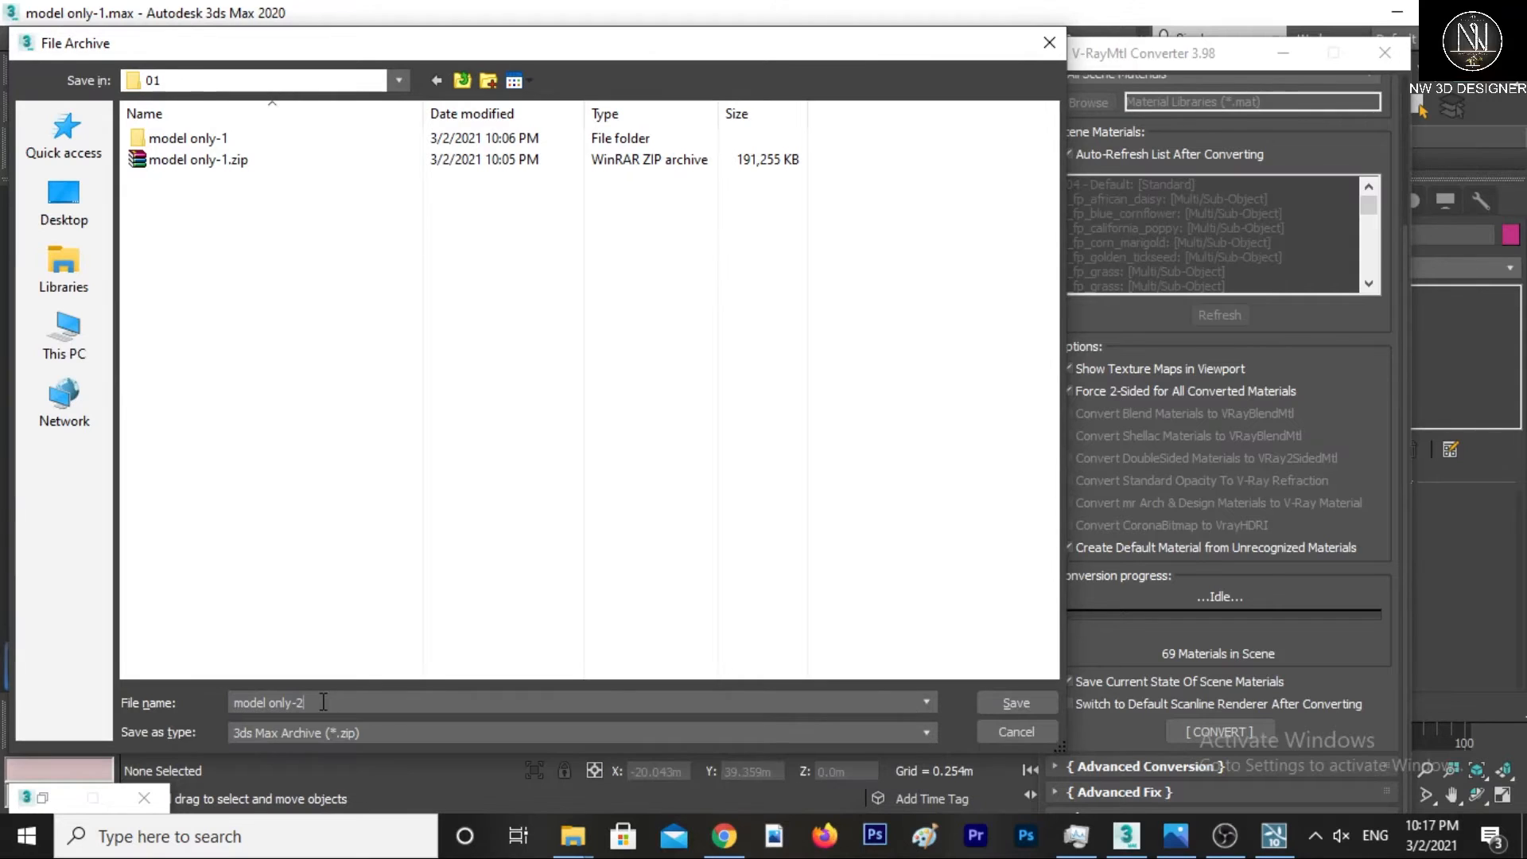
left_click(1013, 704)
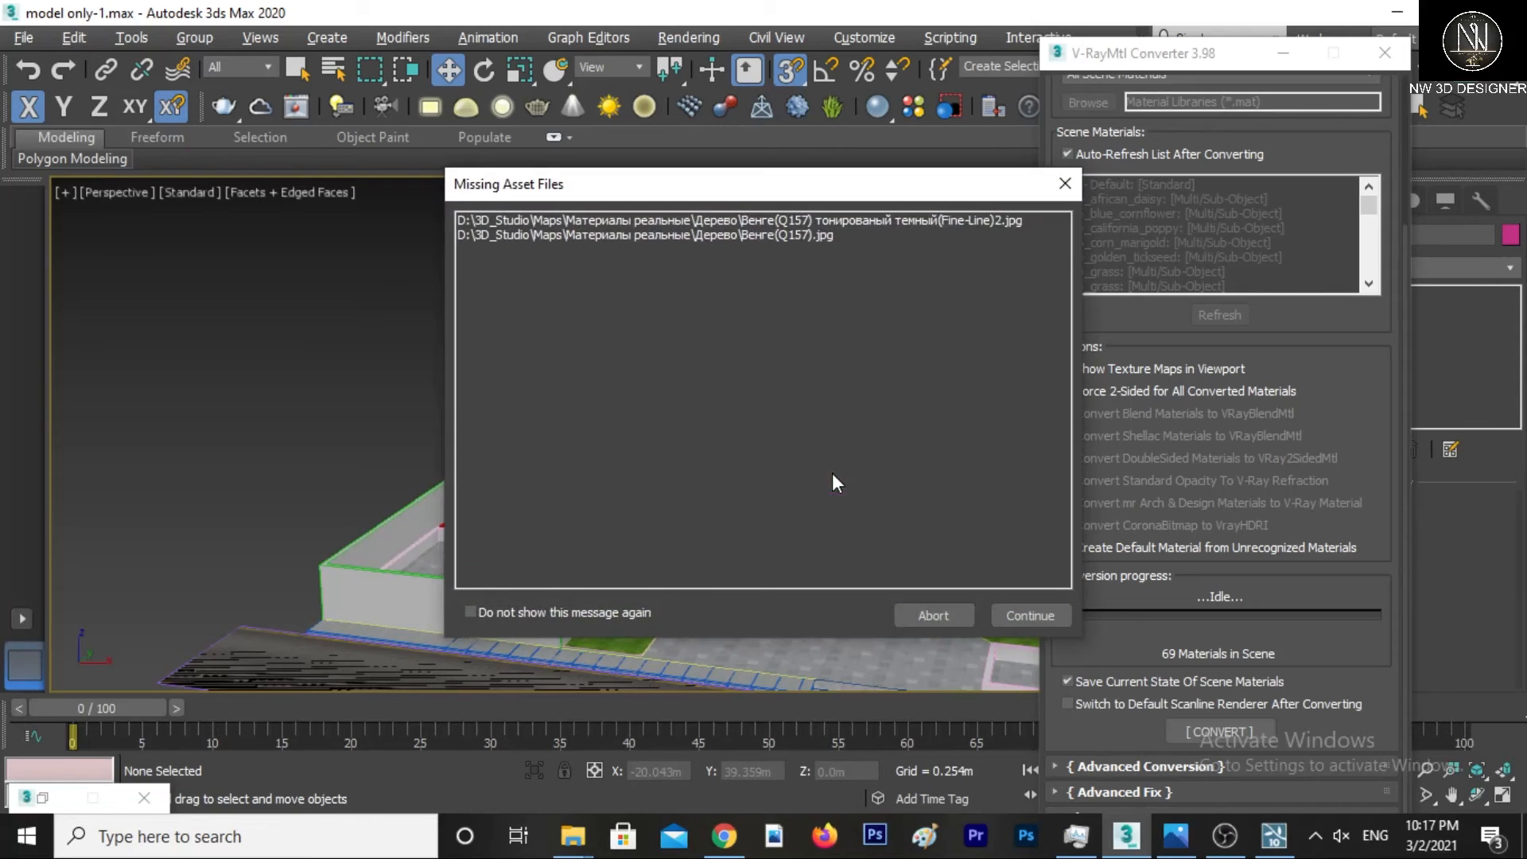
left_click(1030, 622)
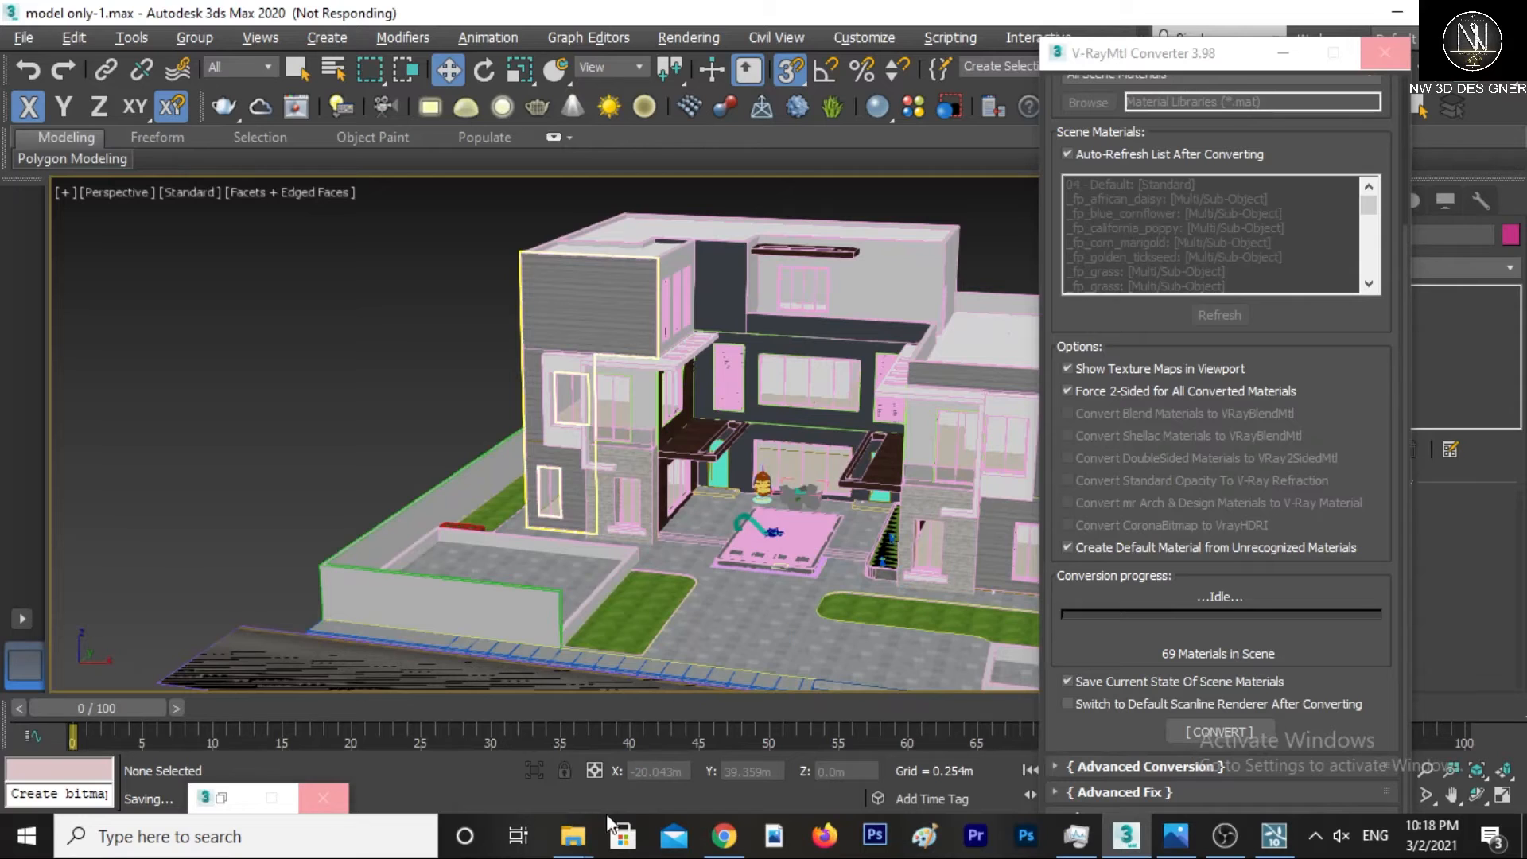
Switch to File Explorer and extract model only-2.zip from the 01 project folder to E:\Project\01\model only-2.
mouse_move(573, 835)
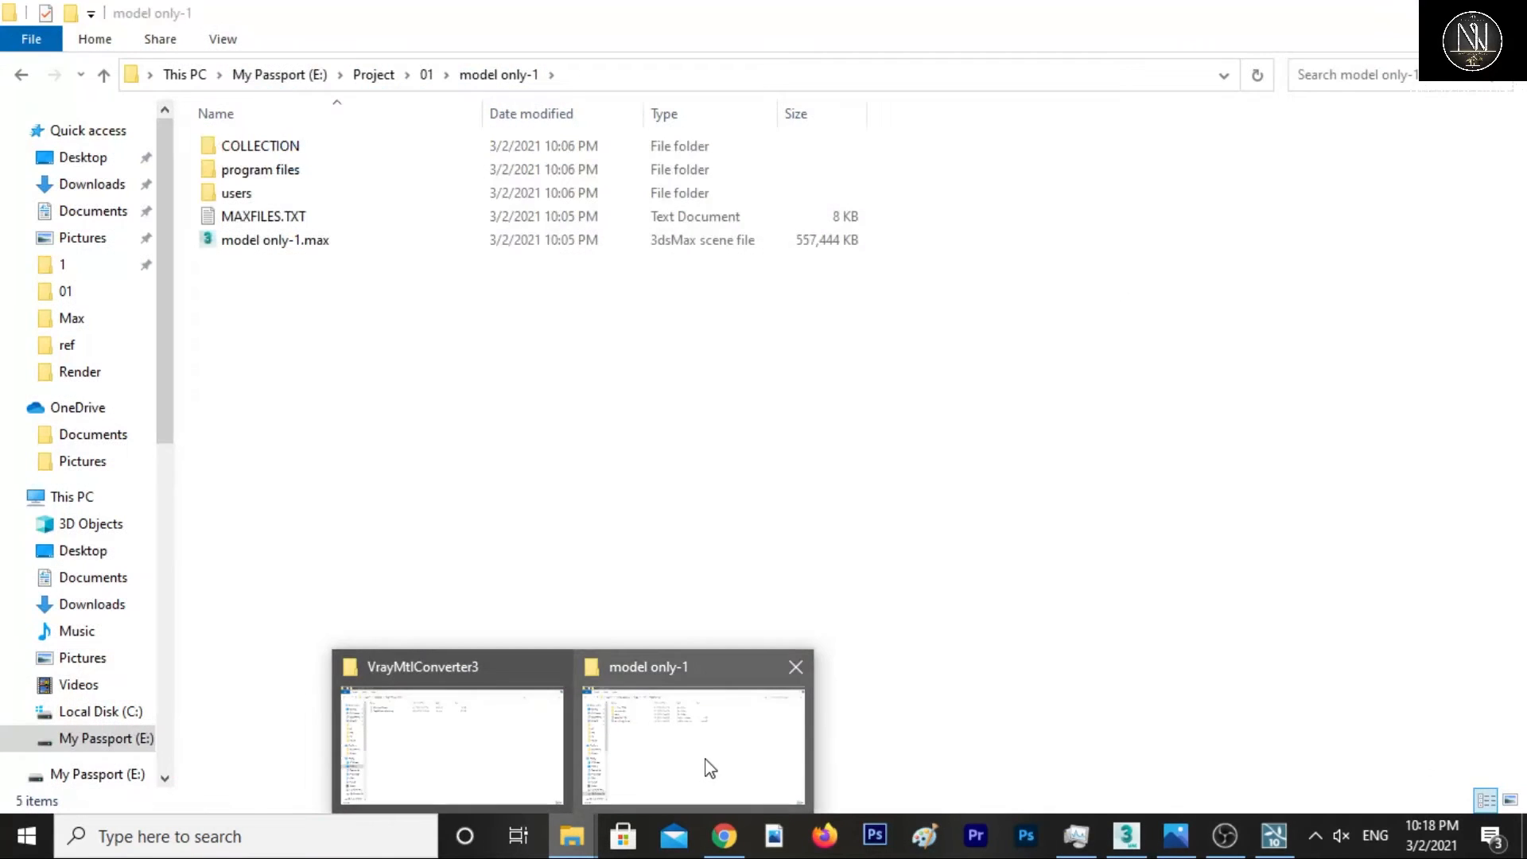
left_click(708, 769)
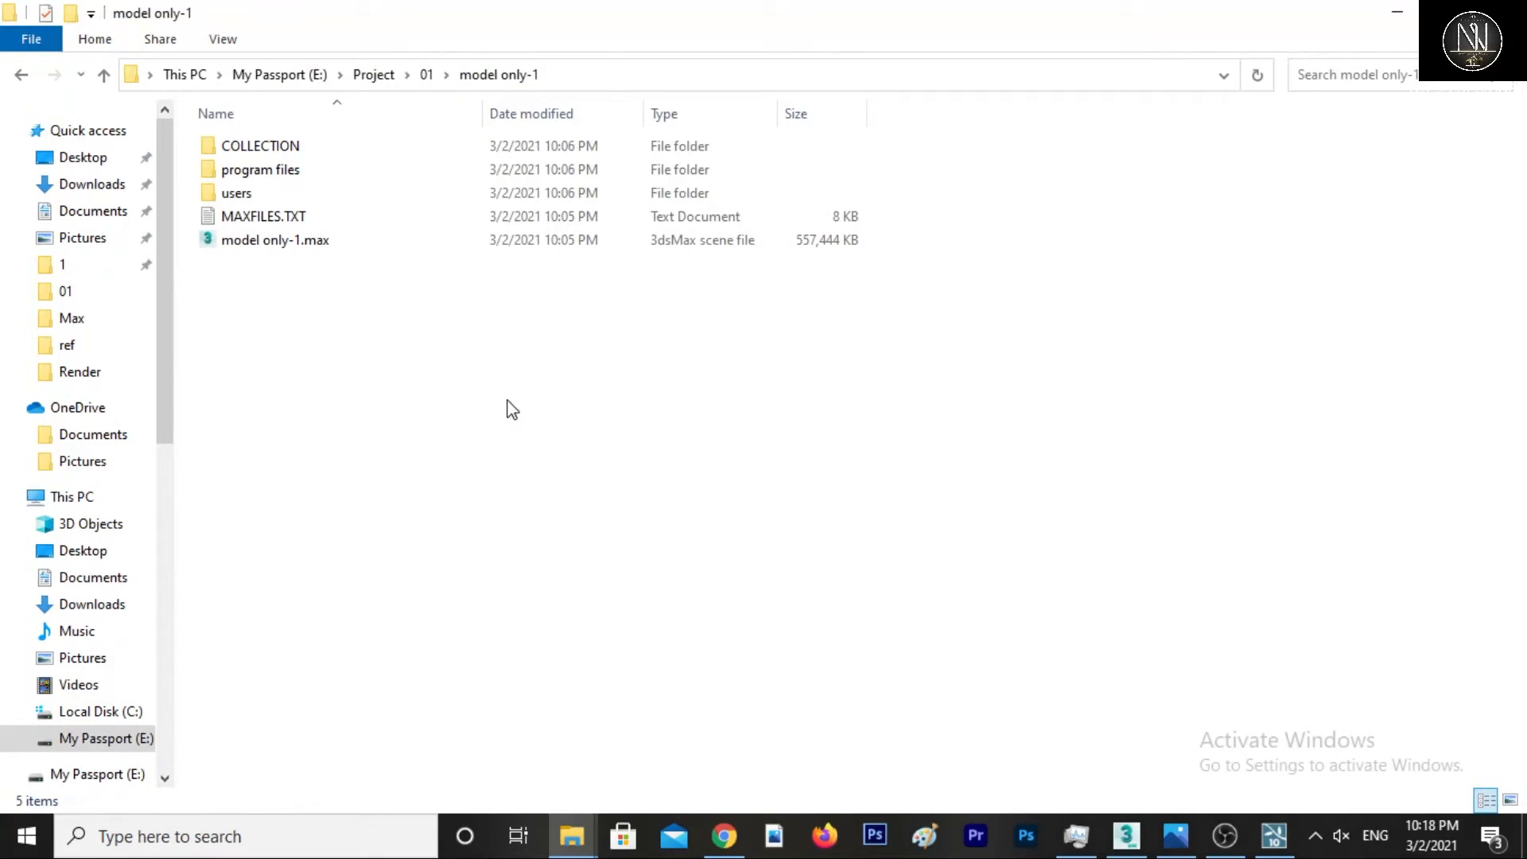
left_click(426, 74)
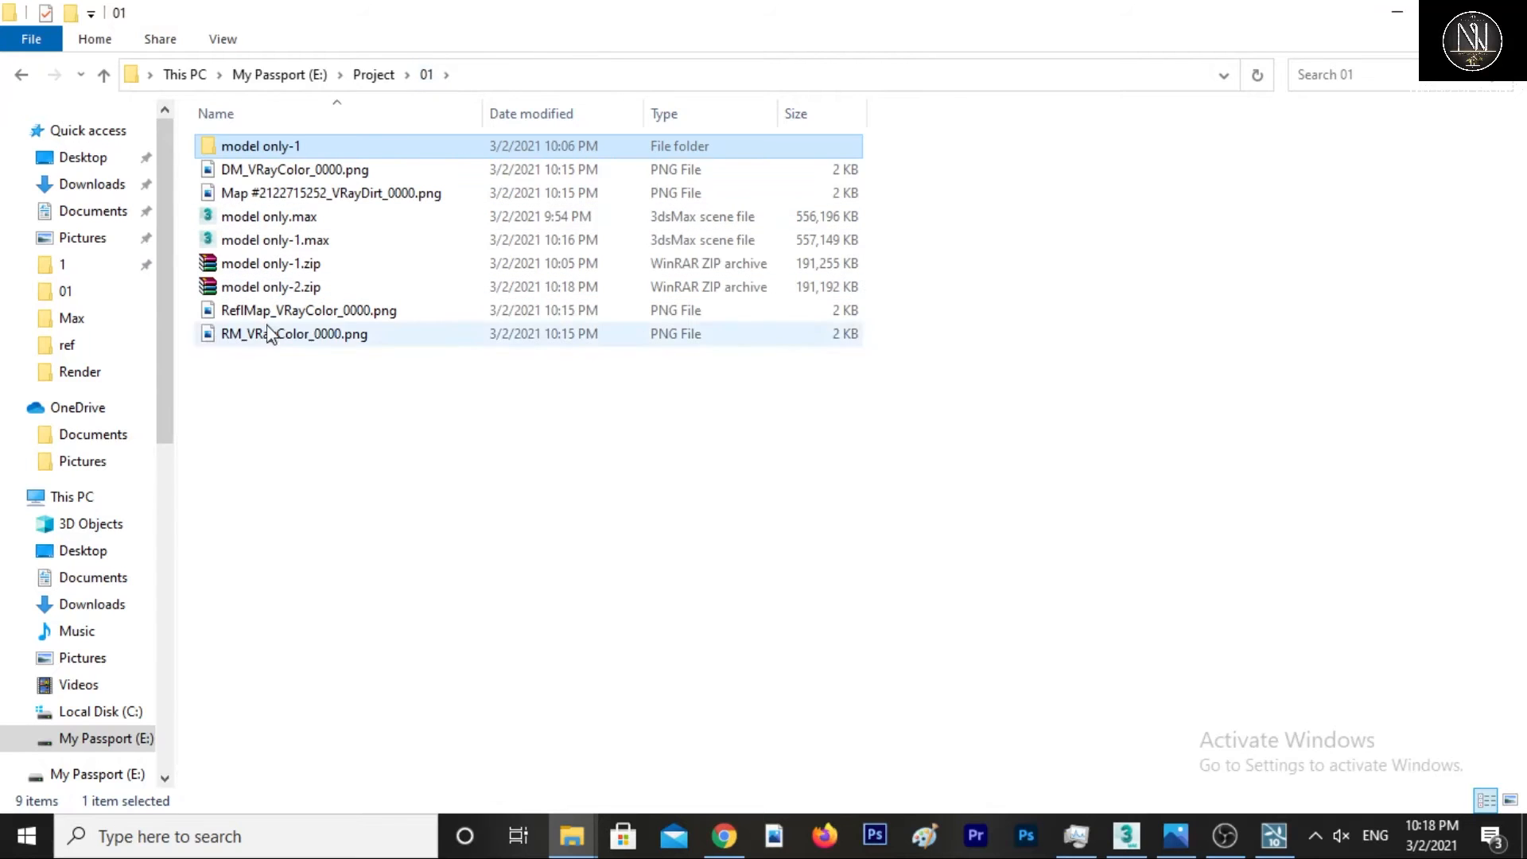
left_click(264, 292)
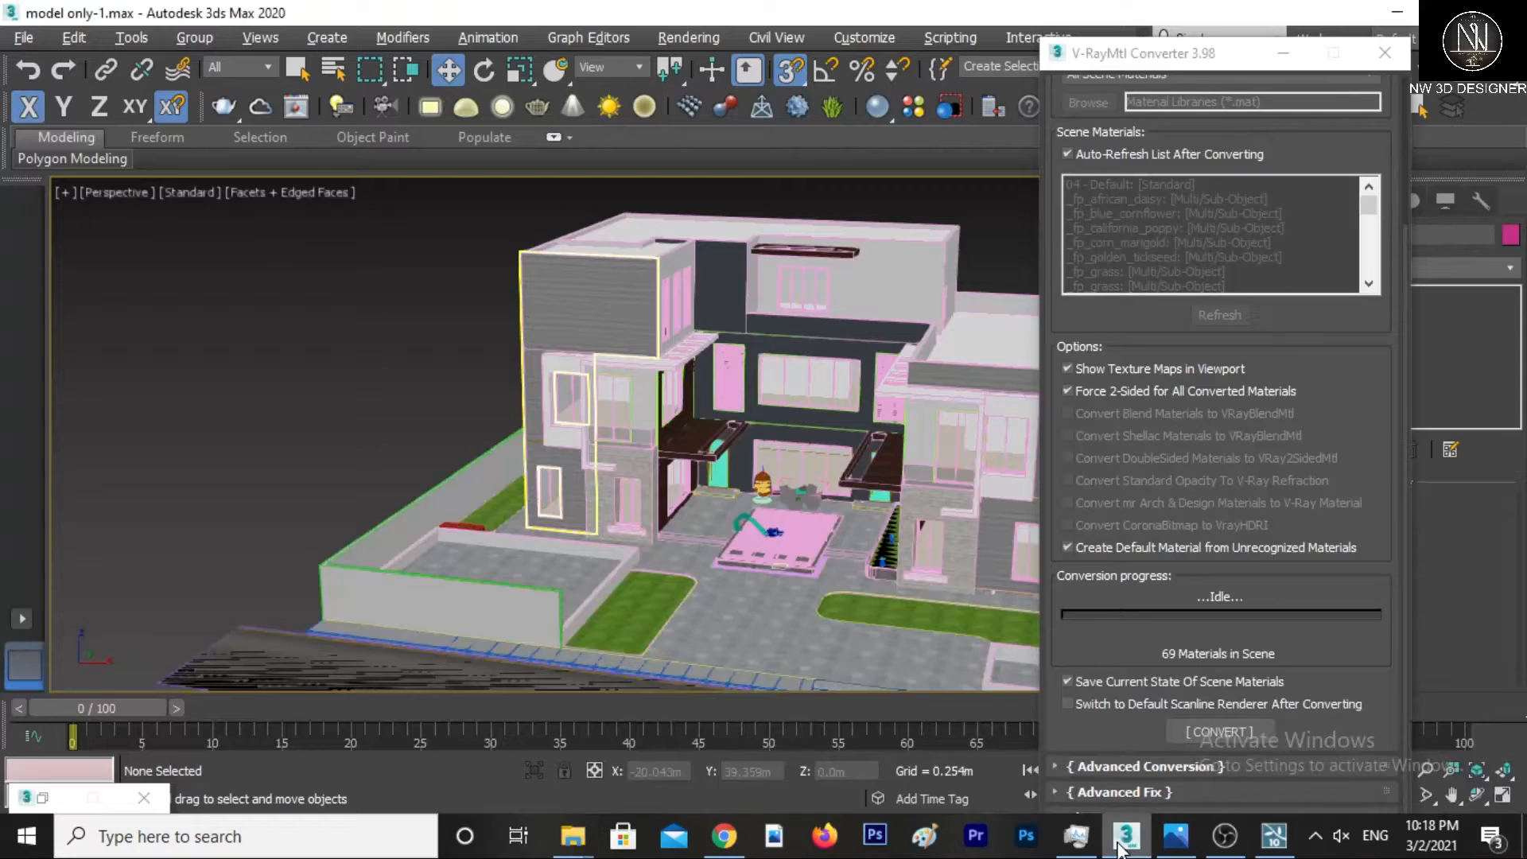
left_click(1126, 835)
mouse_move(572, 835)
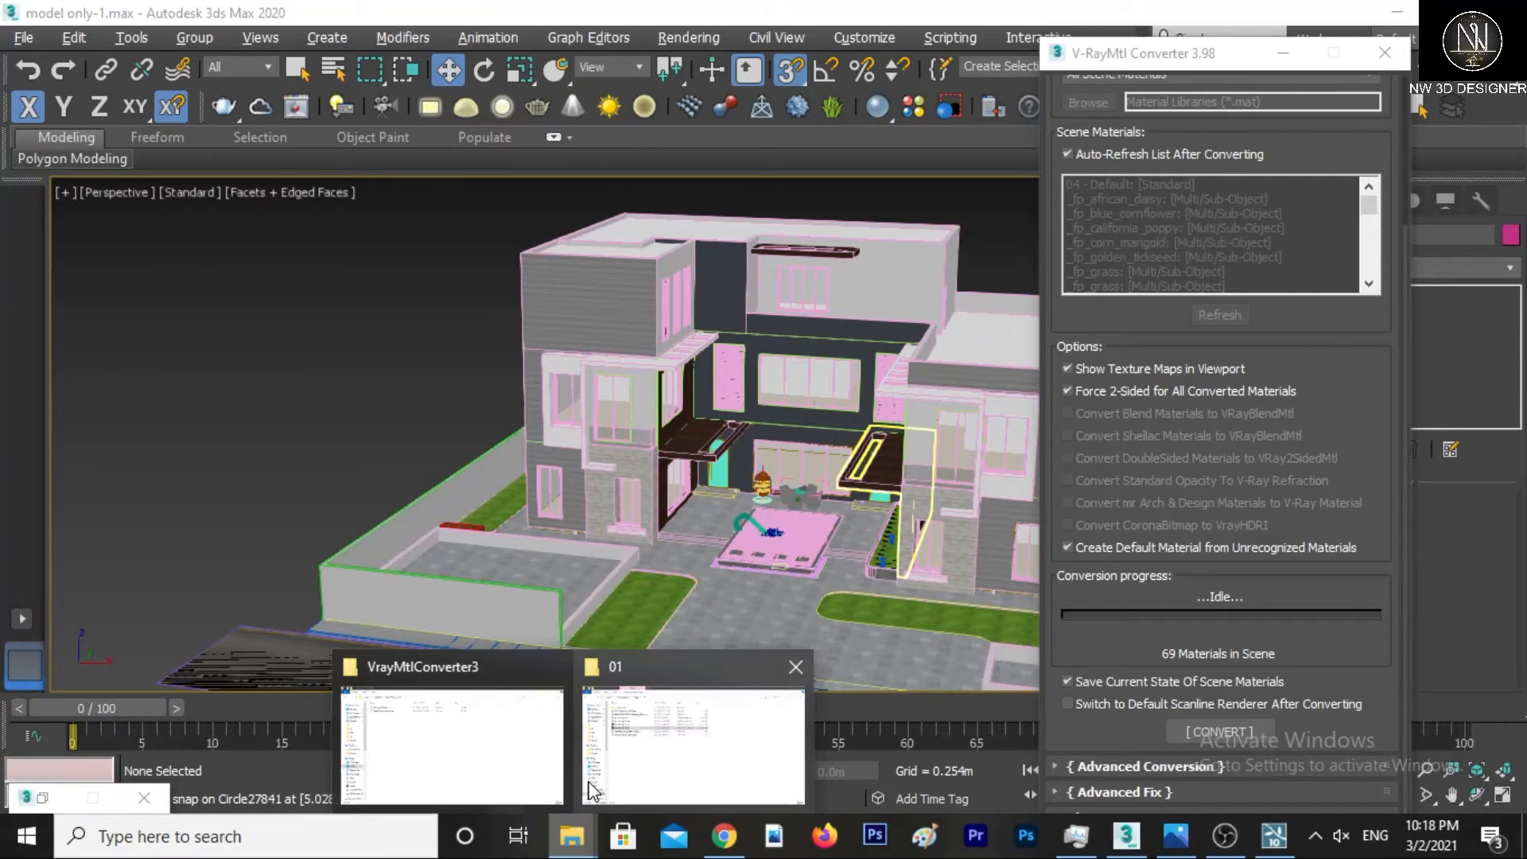
left_click(592, 786)
right_click(278, 289)
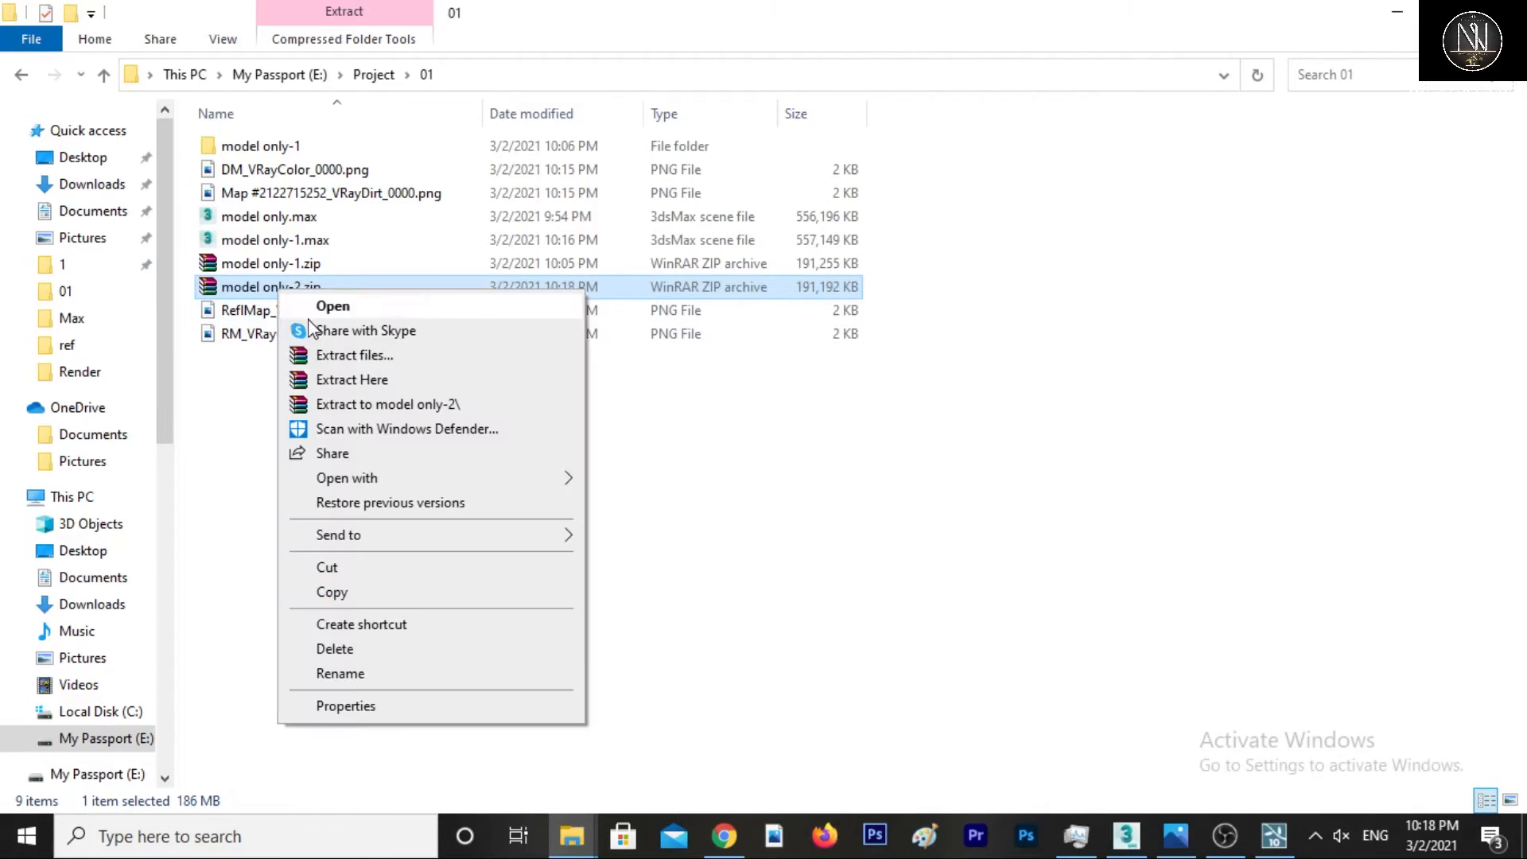
left_click(322, 357)
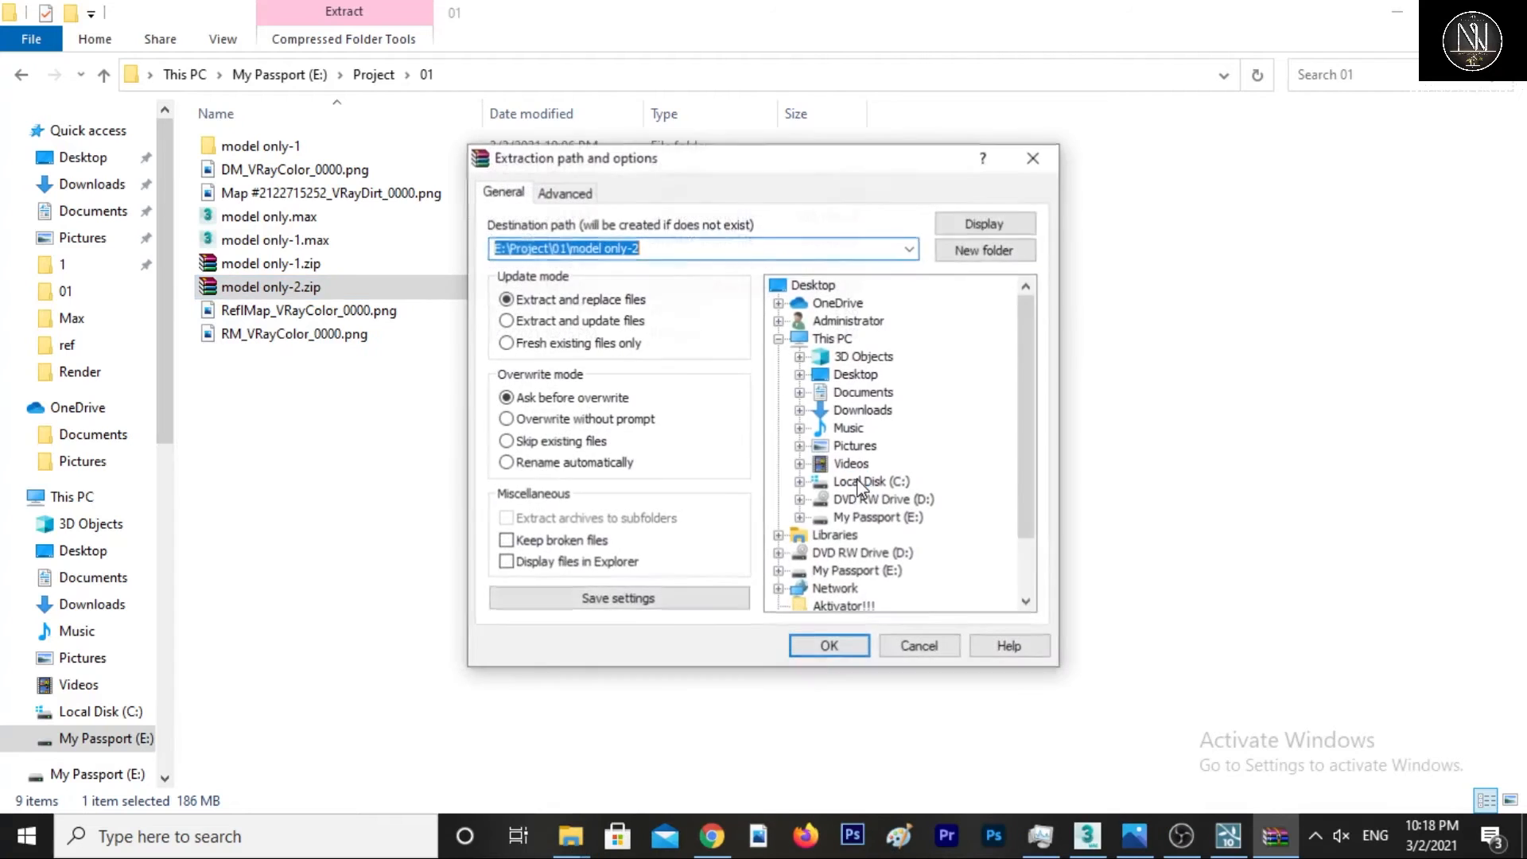
left_click(835, 641)
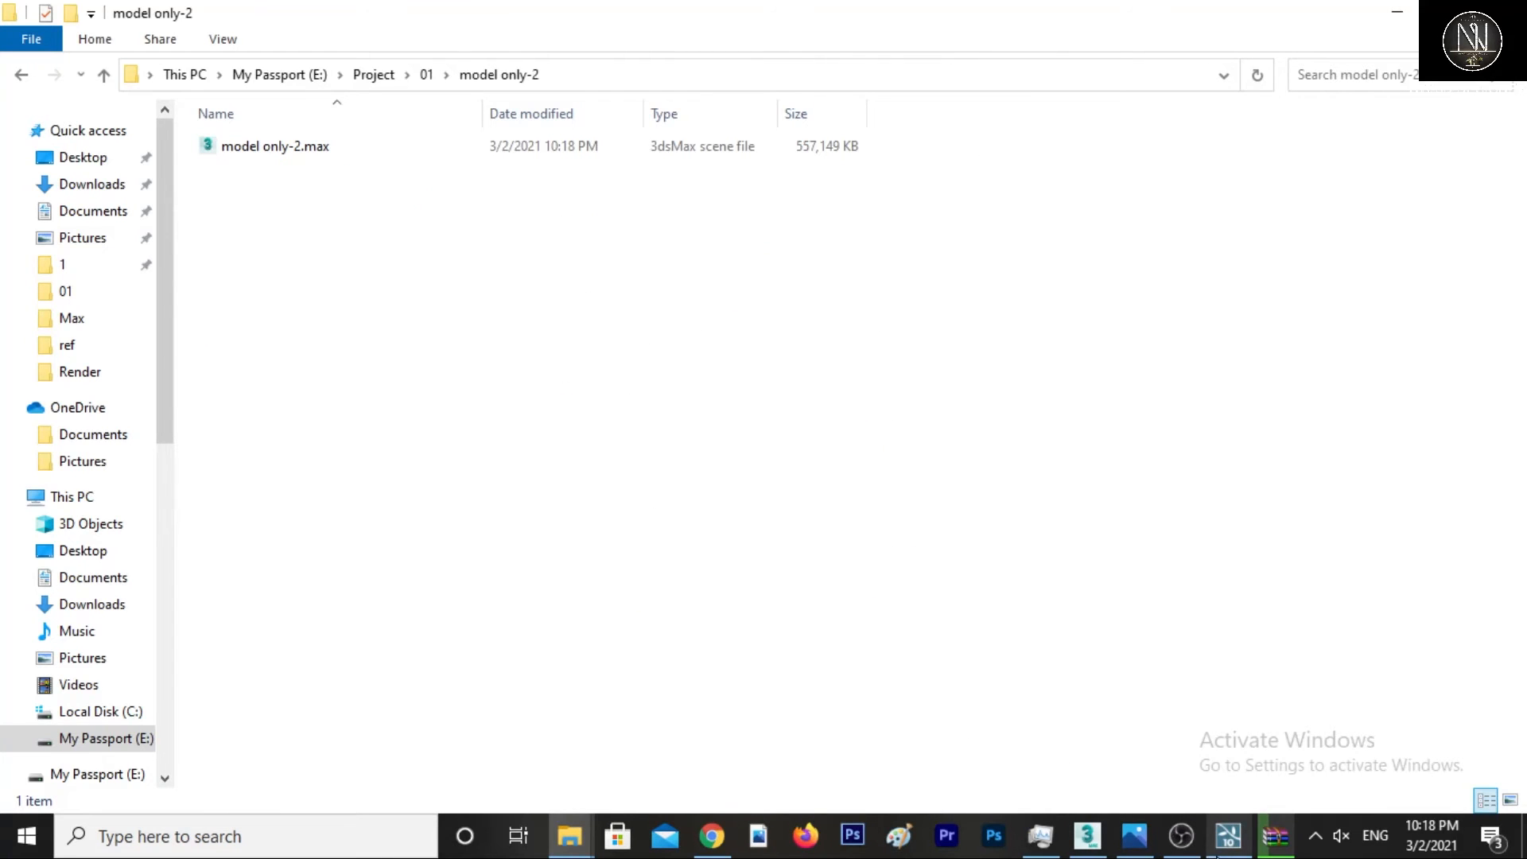
Switch to Lumion and choose model only-2.max from the E:\Project\01\model only-2 folder as the model to import.
left_click(1226, 838)
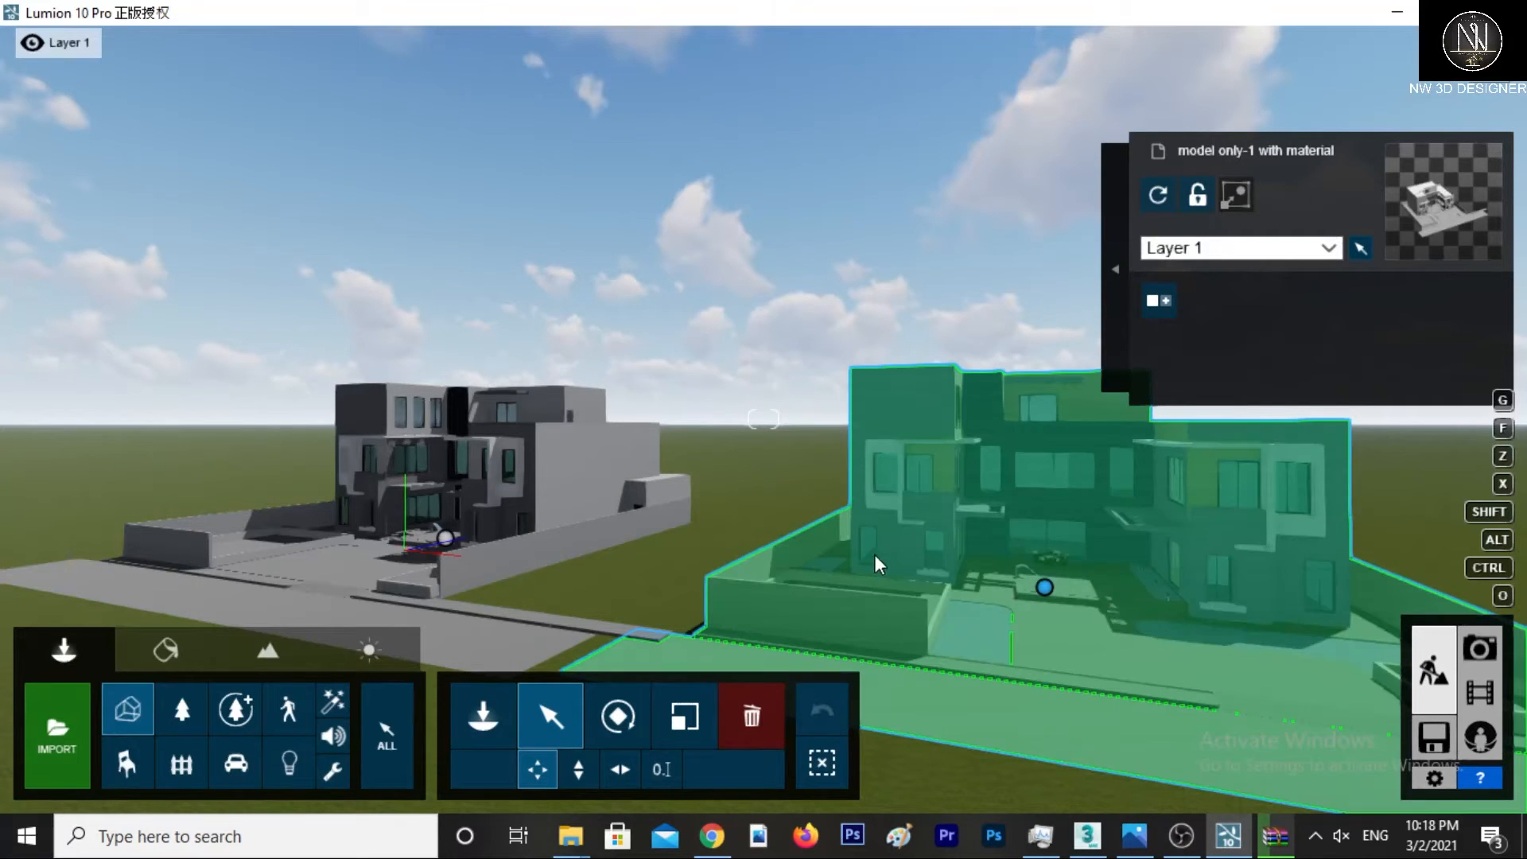
key("s")
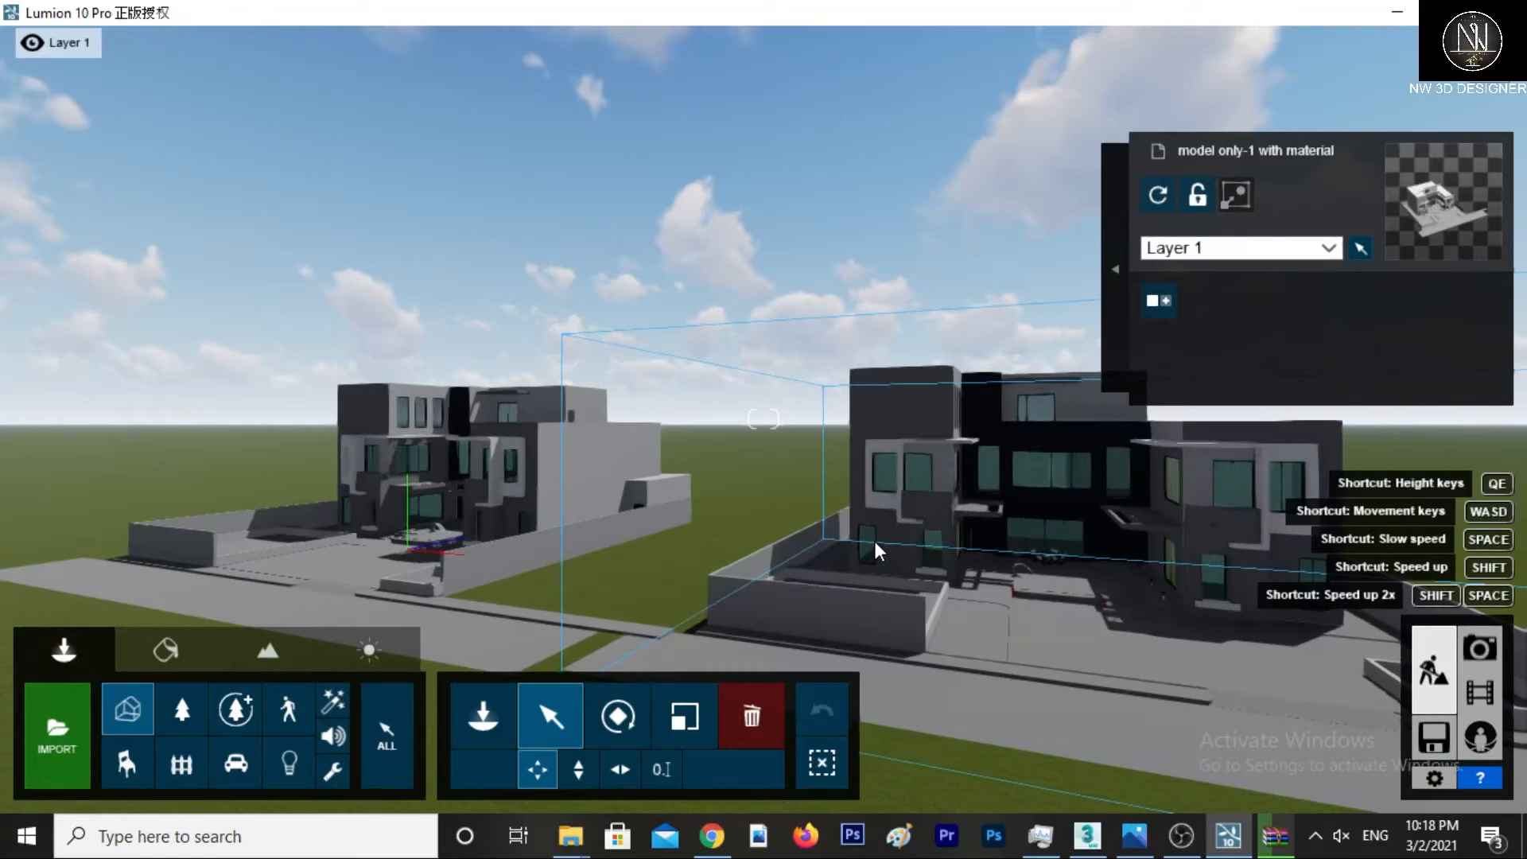
key("d")
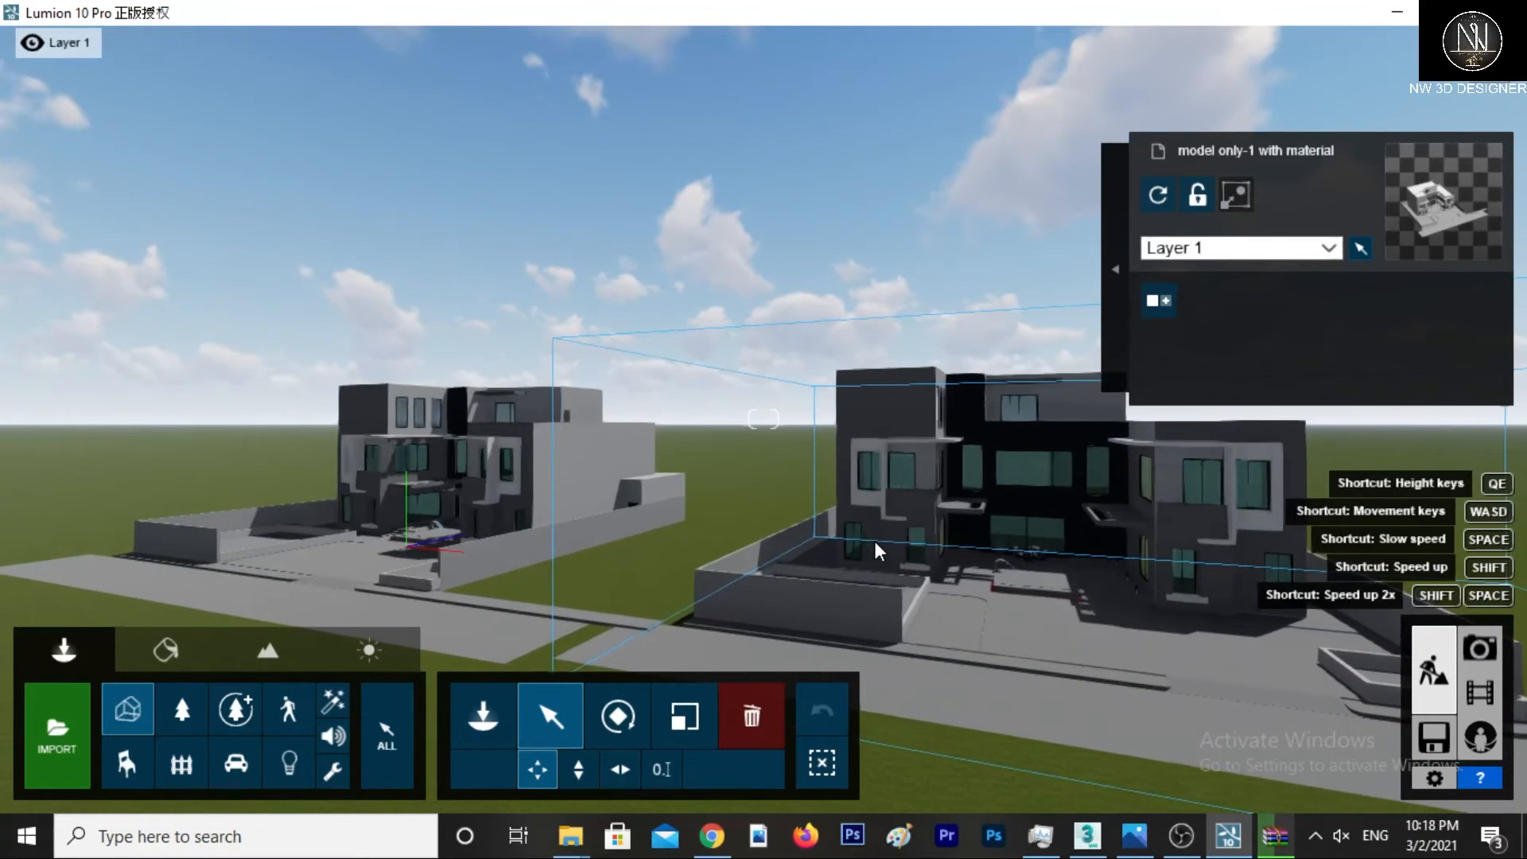
key("d")
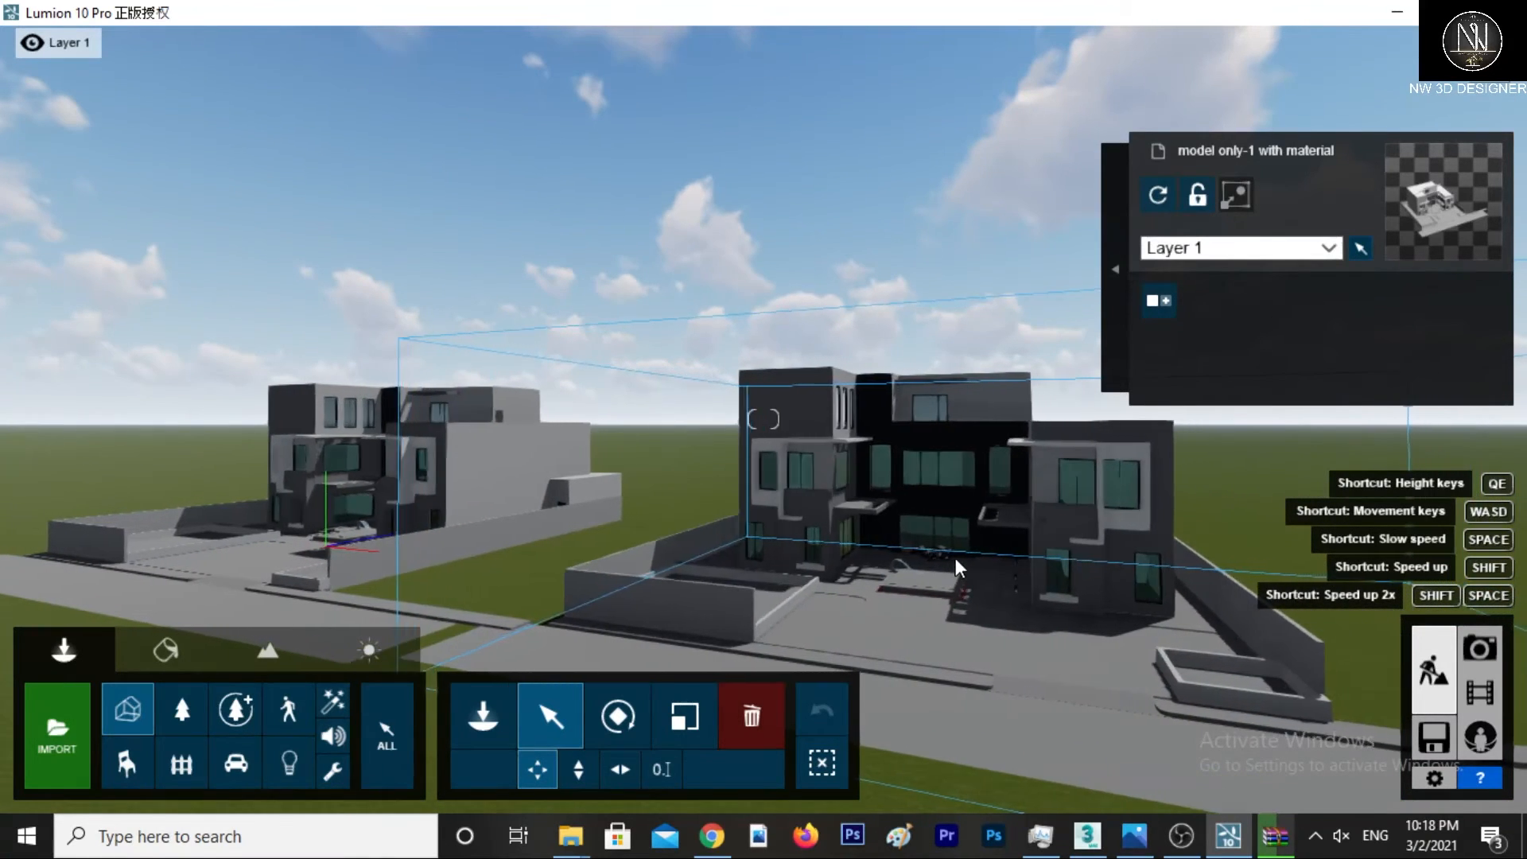
key("d")
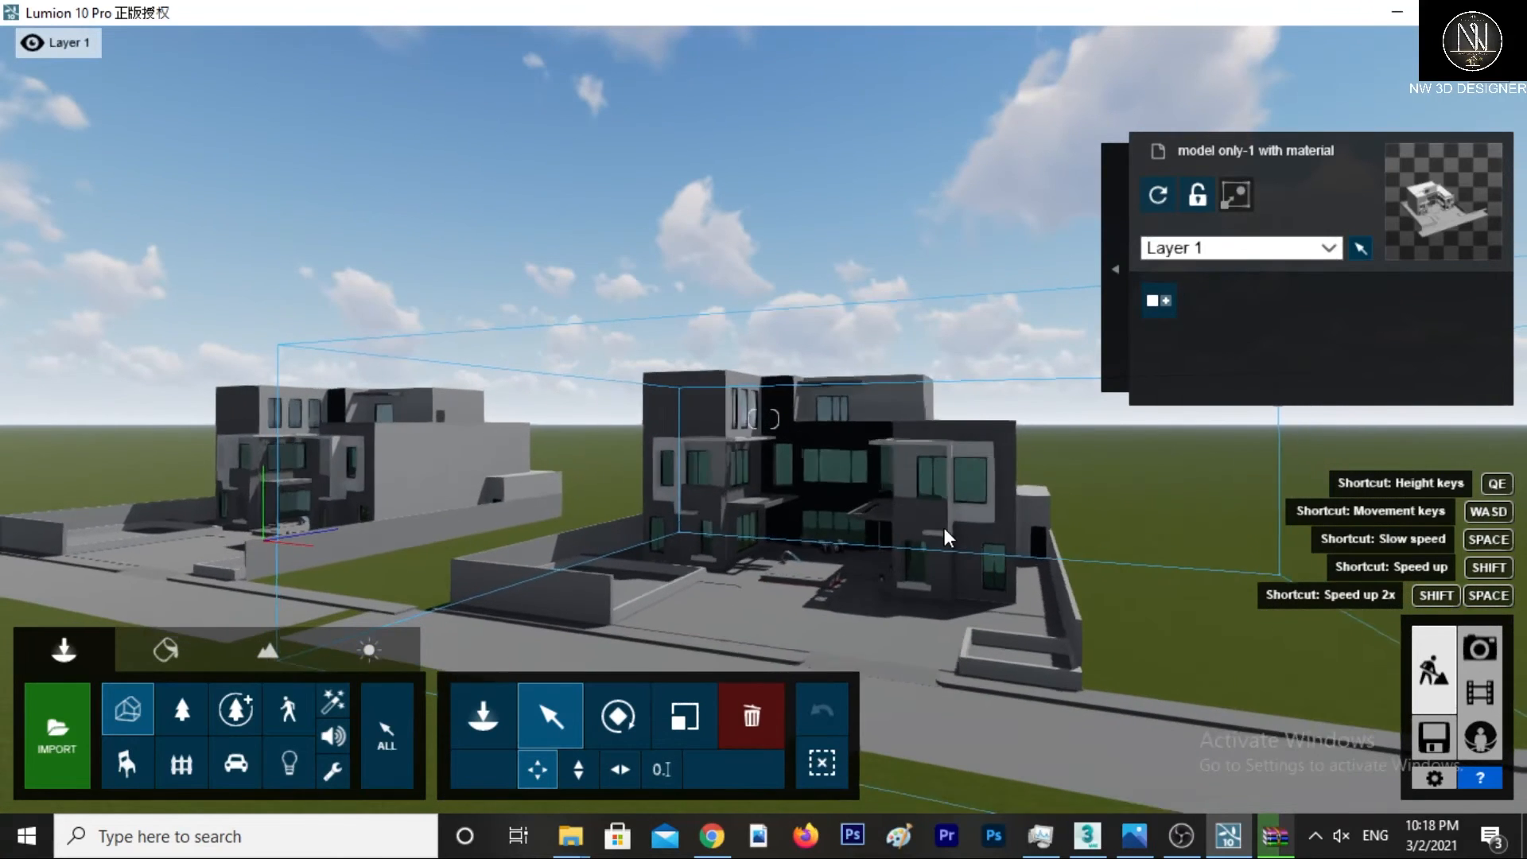
key("d")
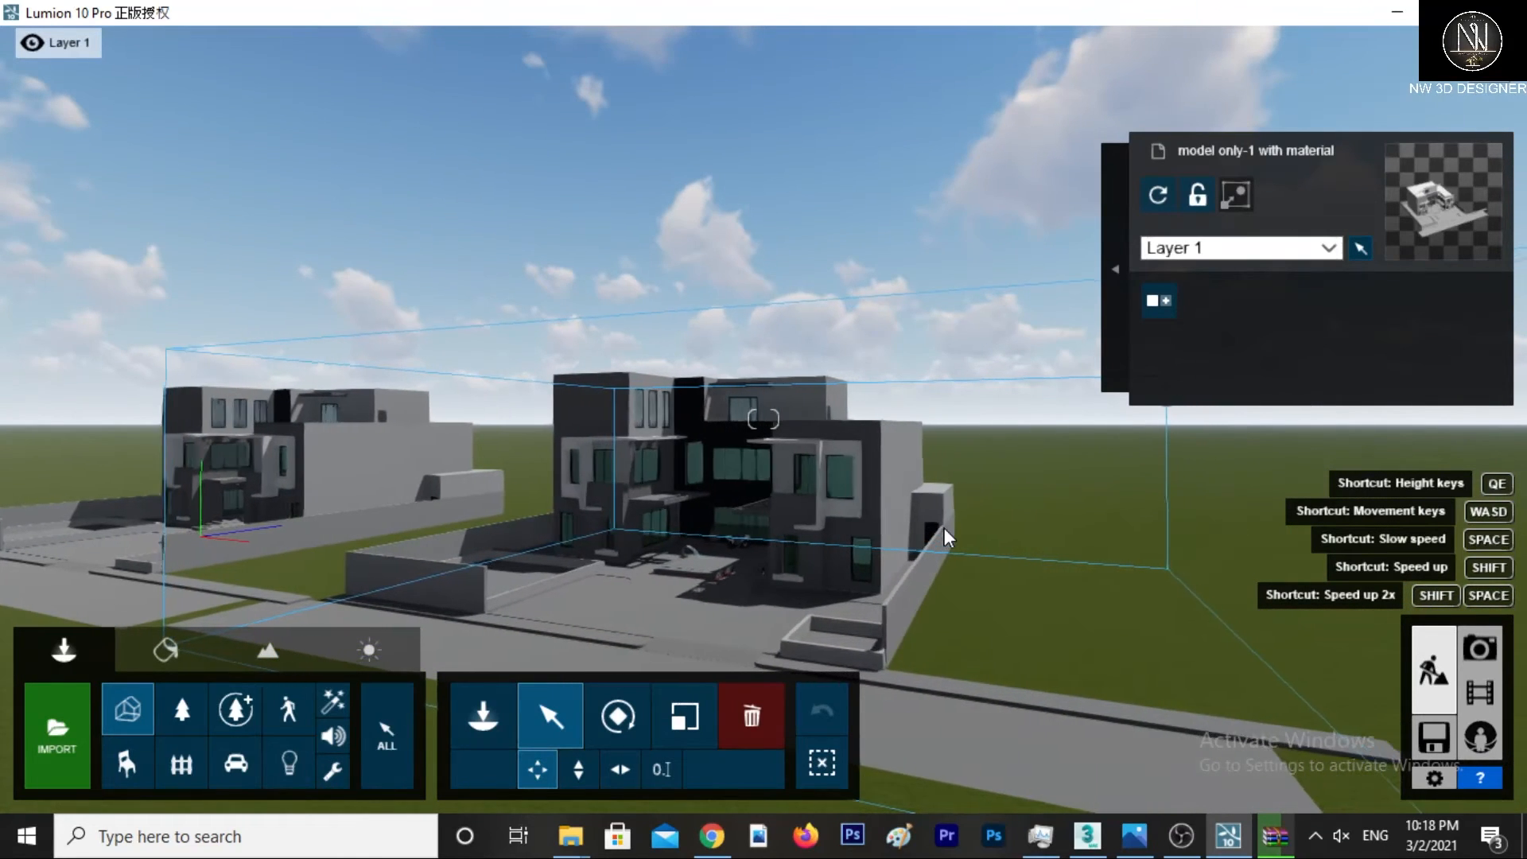
key("d")
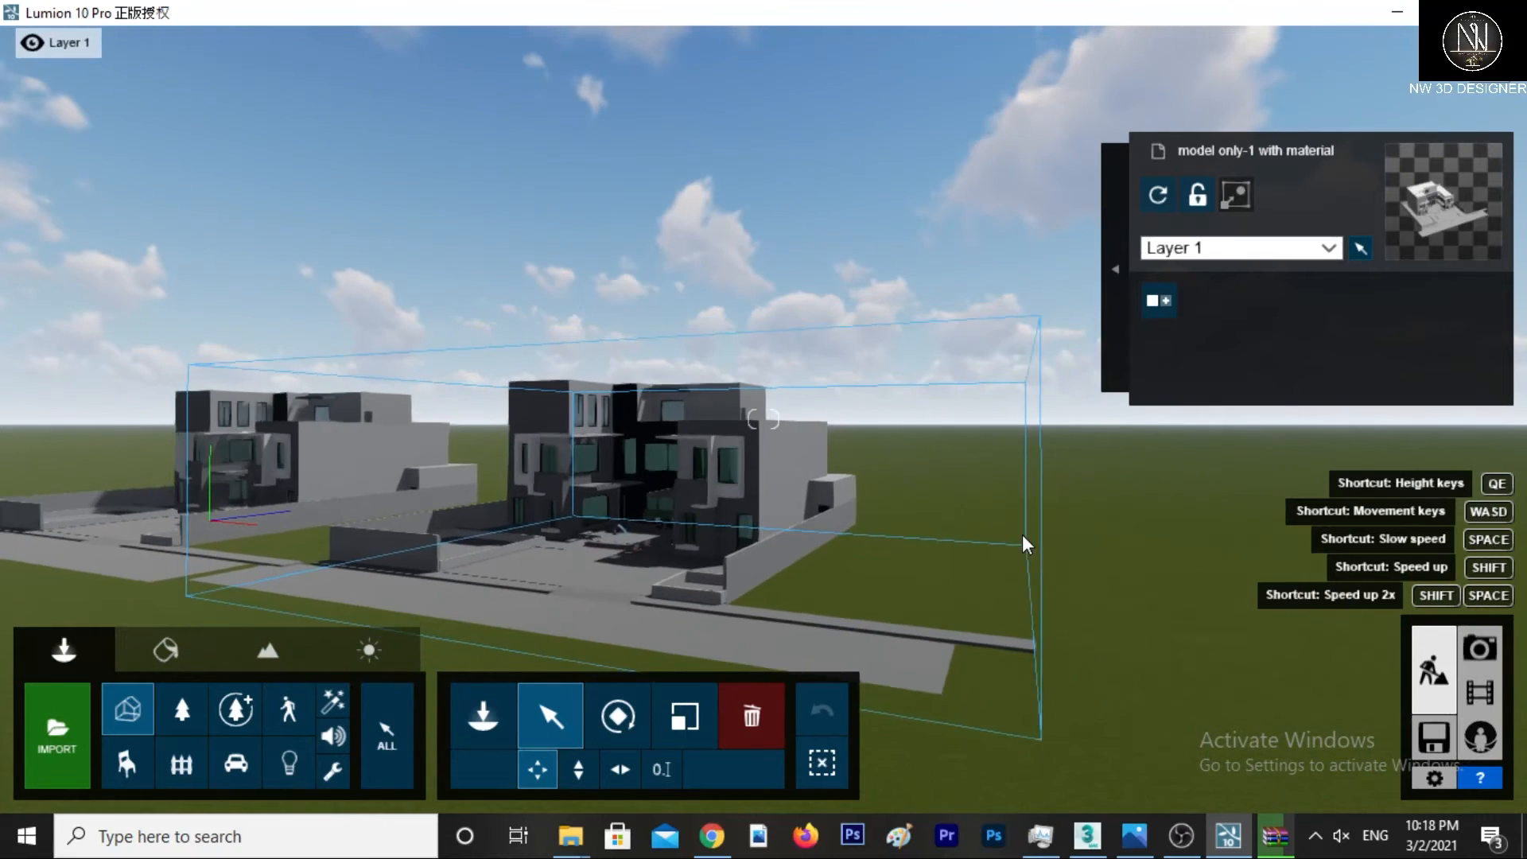
key("d")
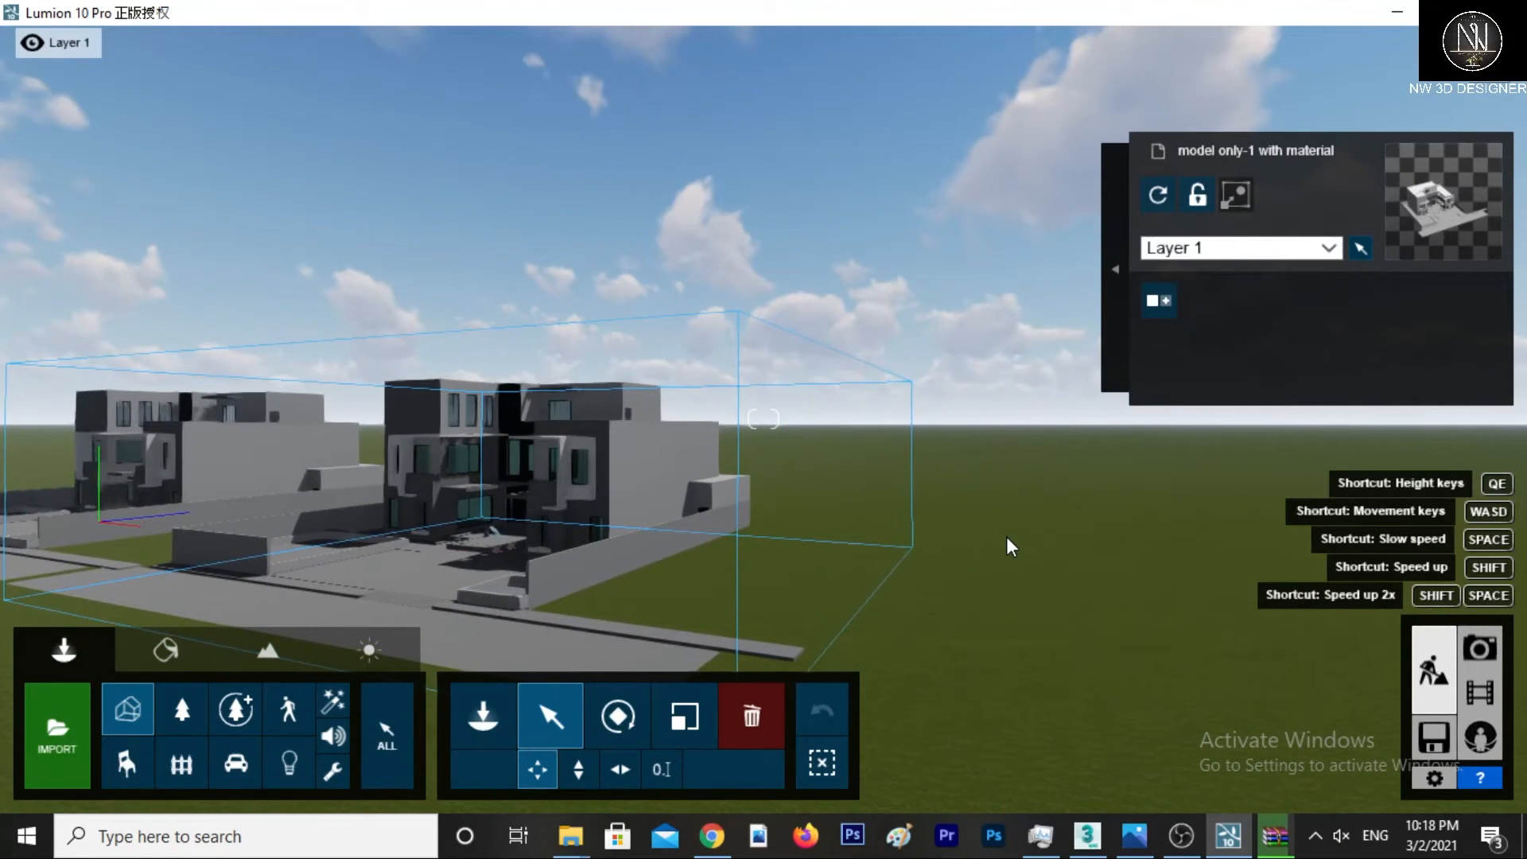
left_click(59, 741)
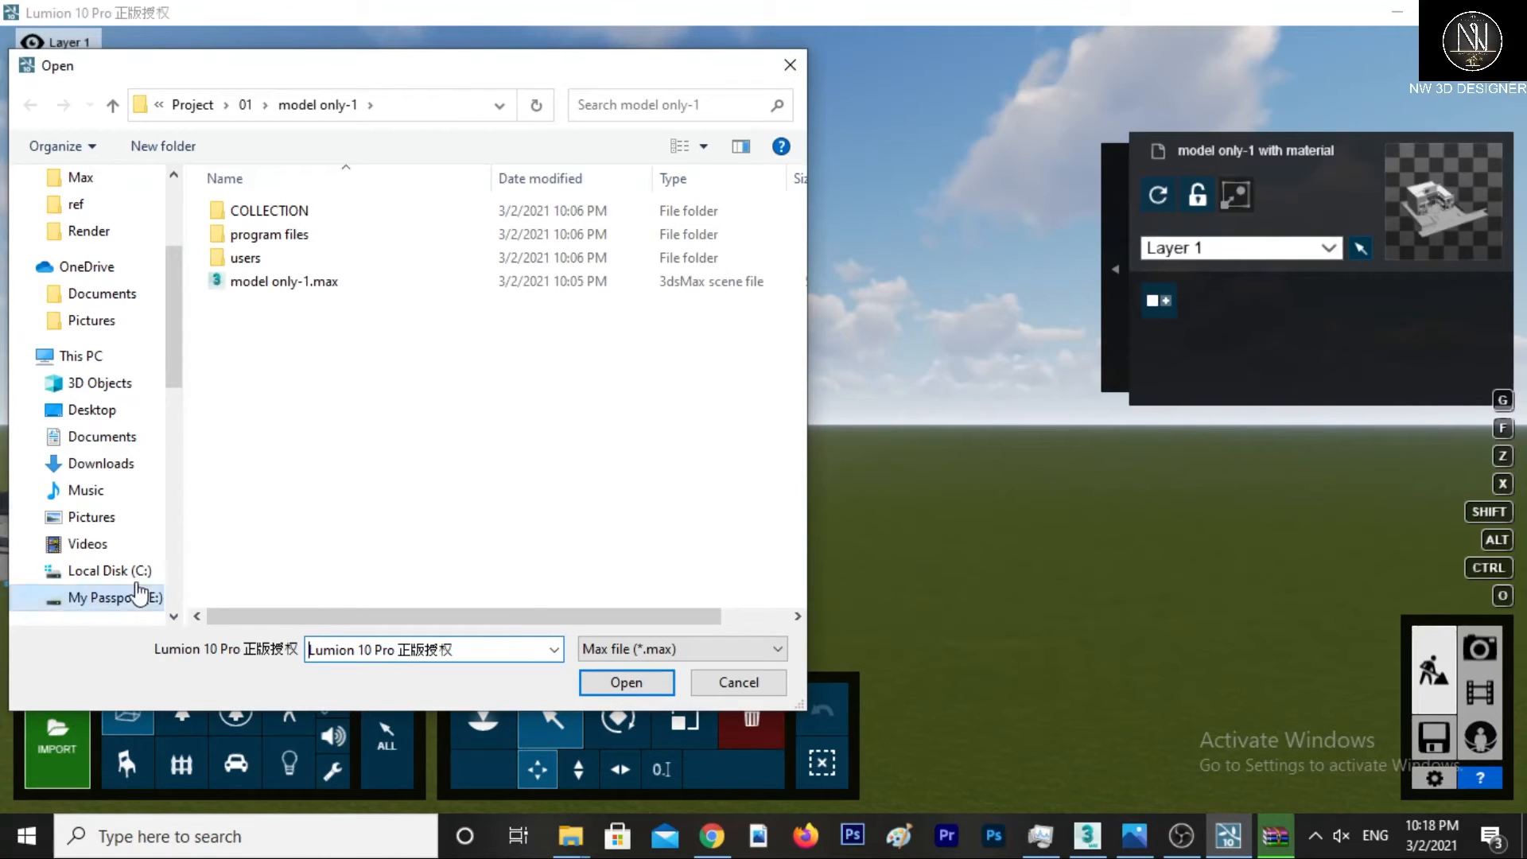
left_click(285, 114)
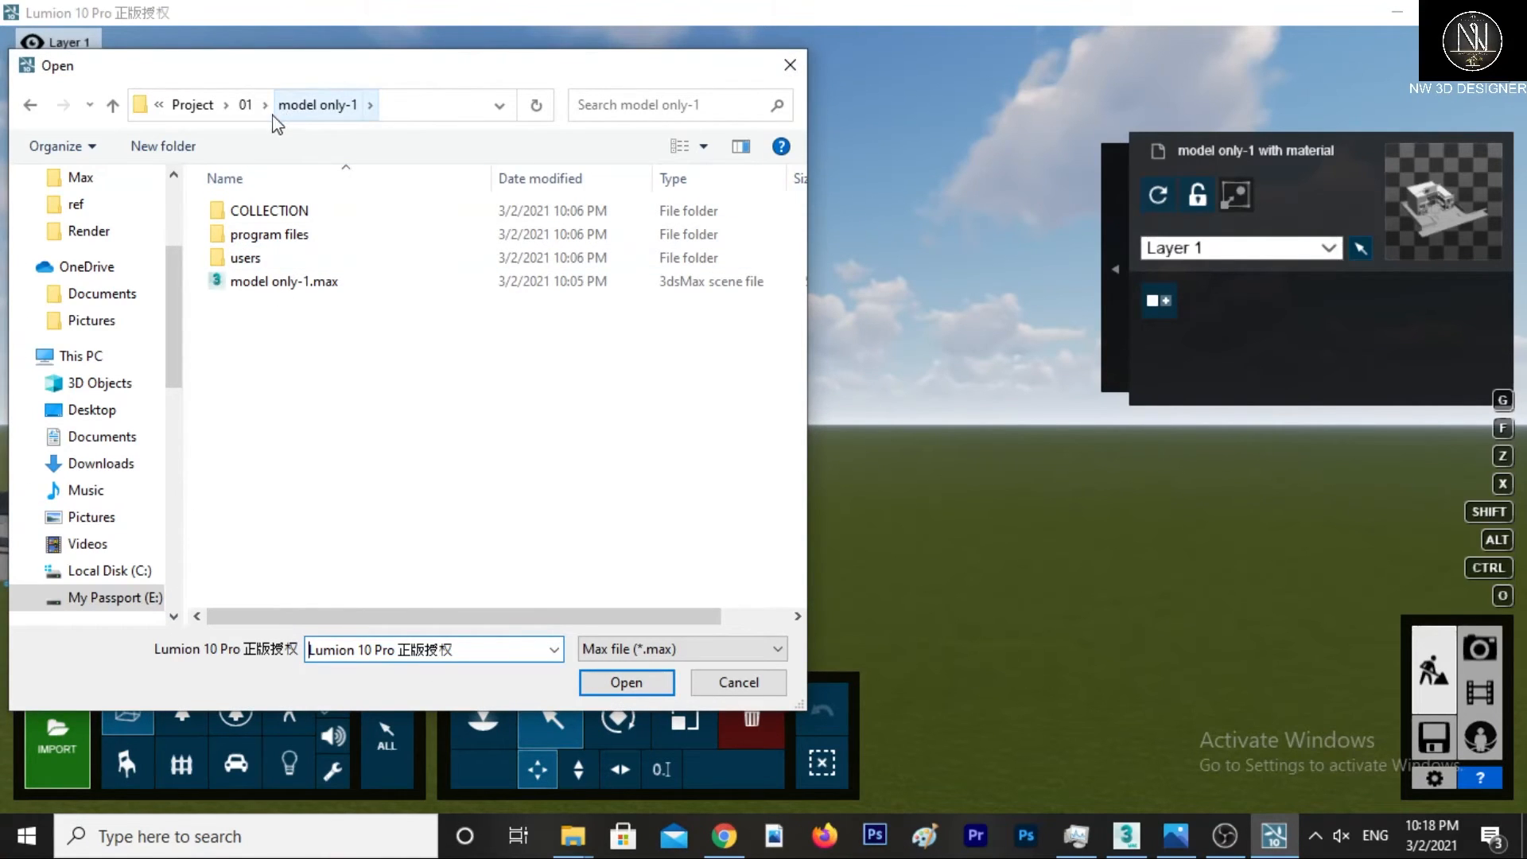
left_click(245, 105)
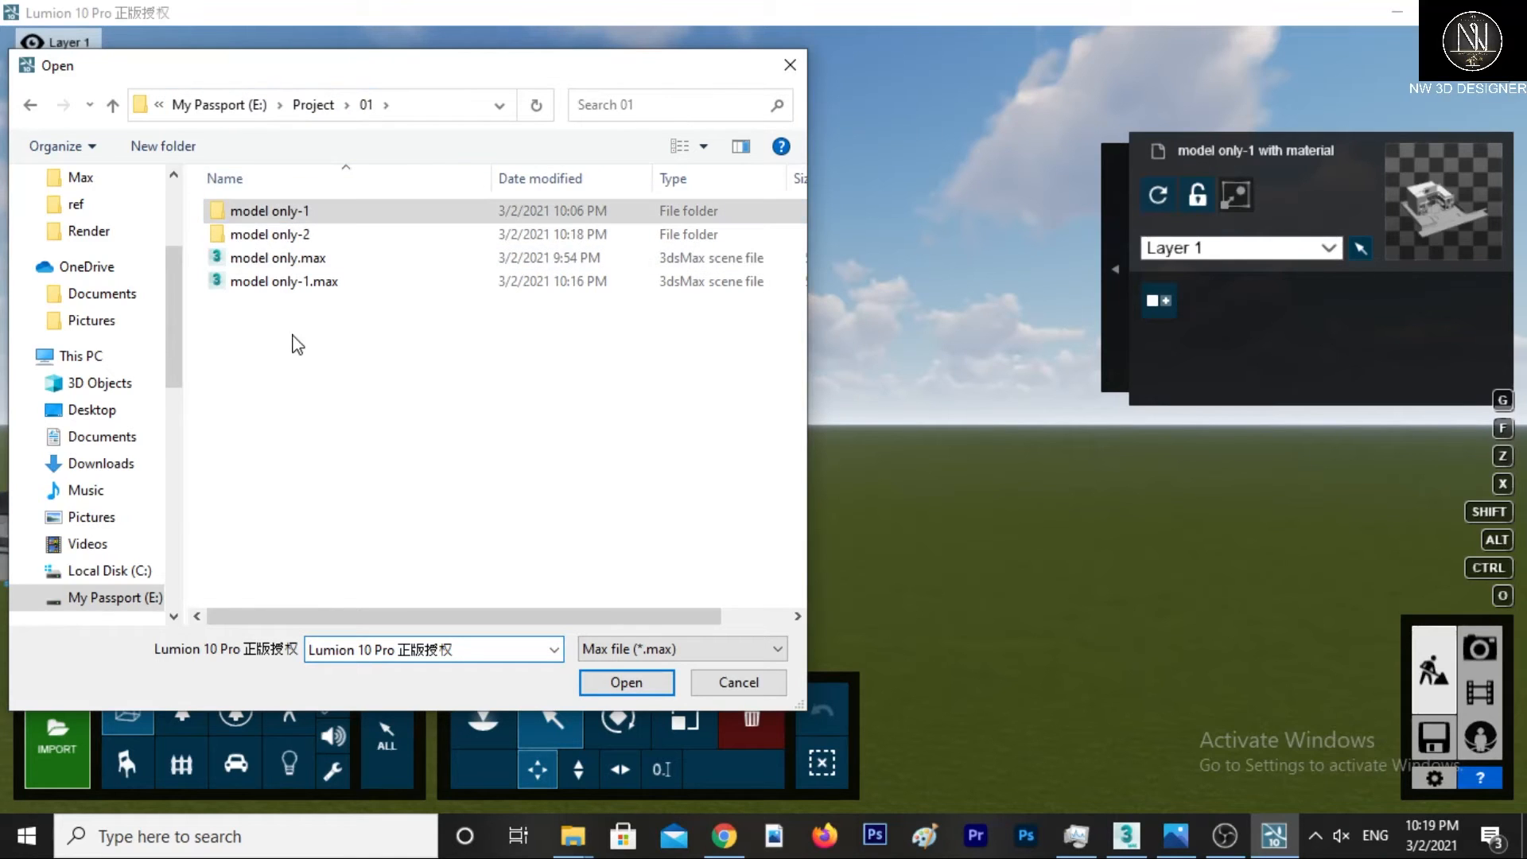
double_click(257, 235)
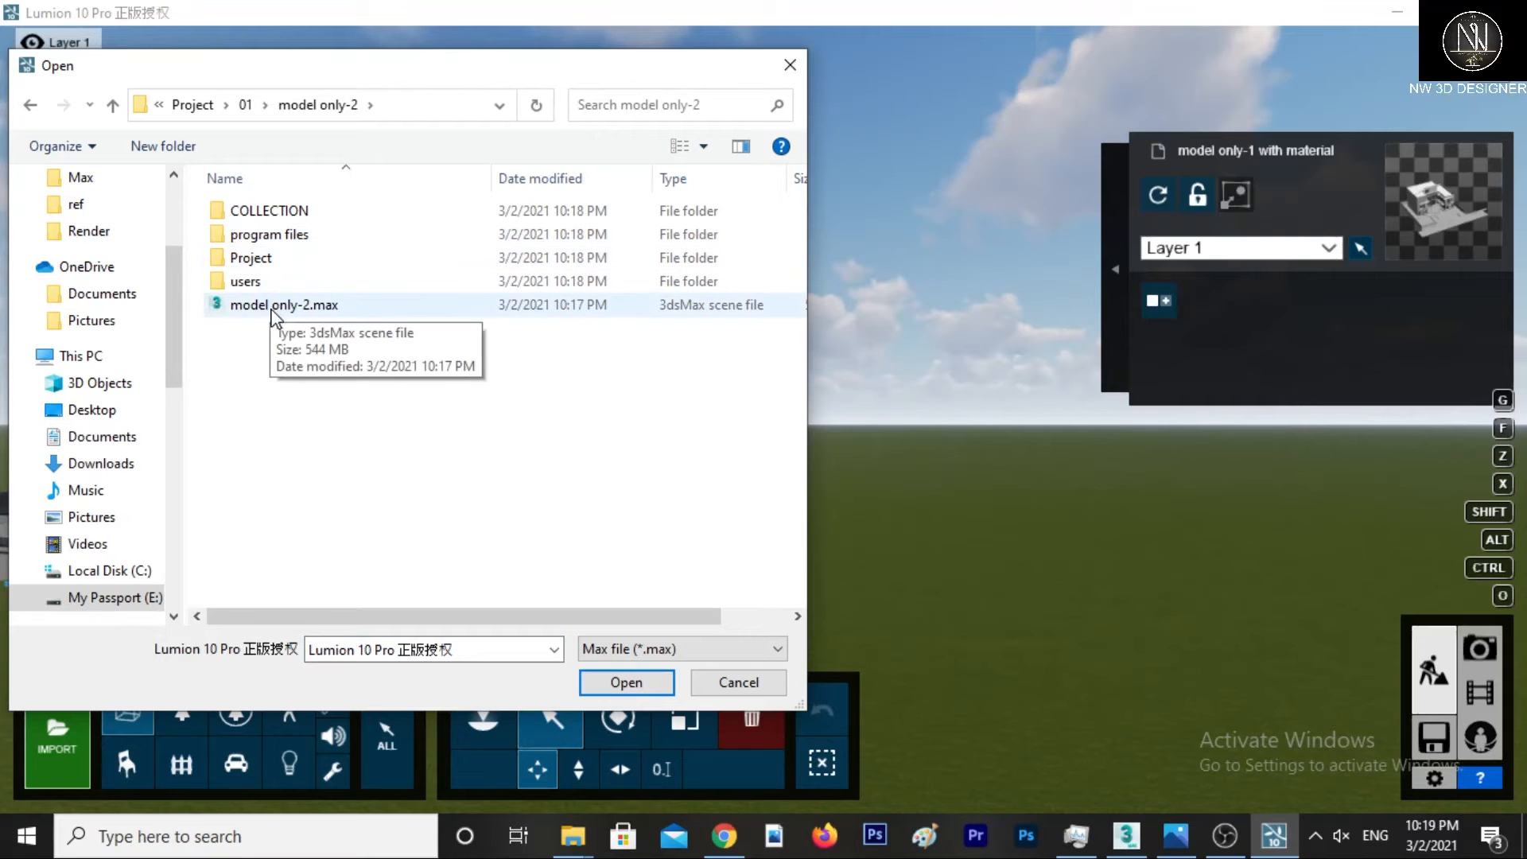
left_click(275, 307)
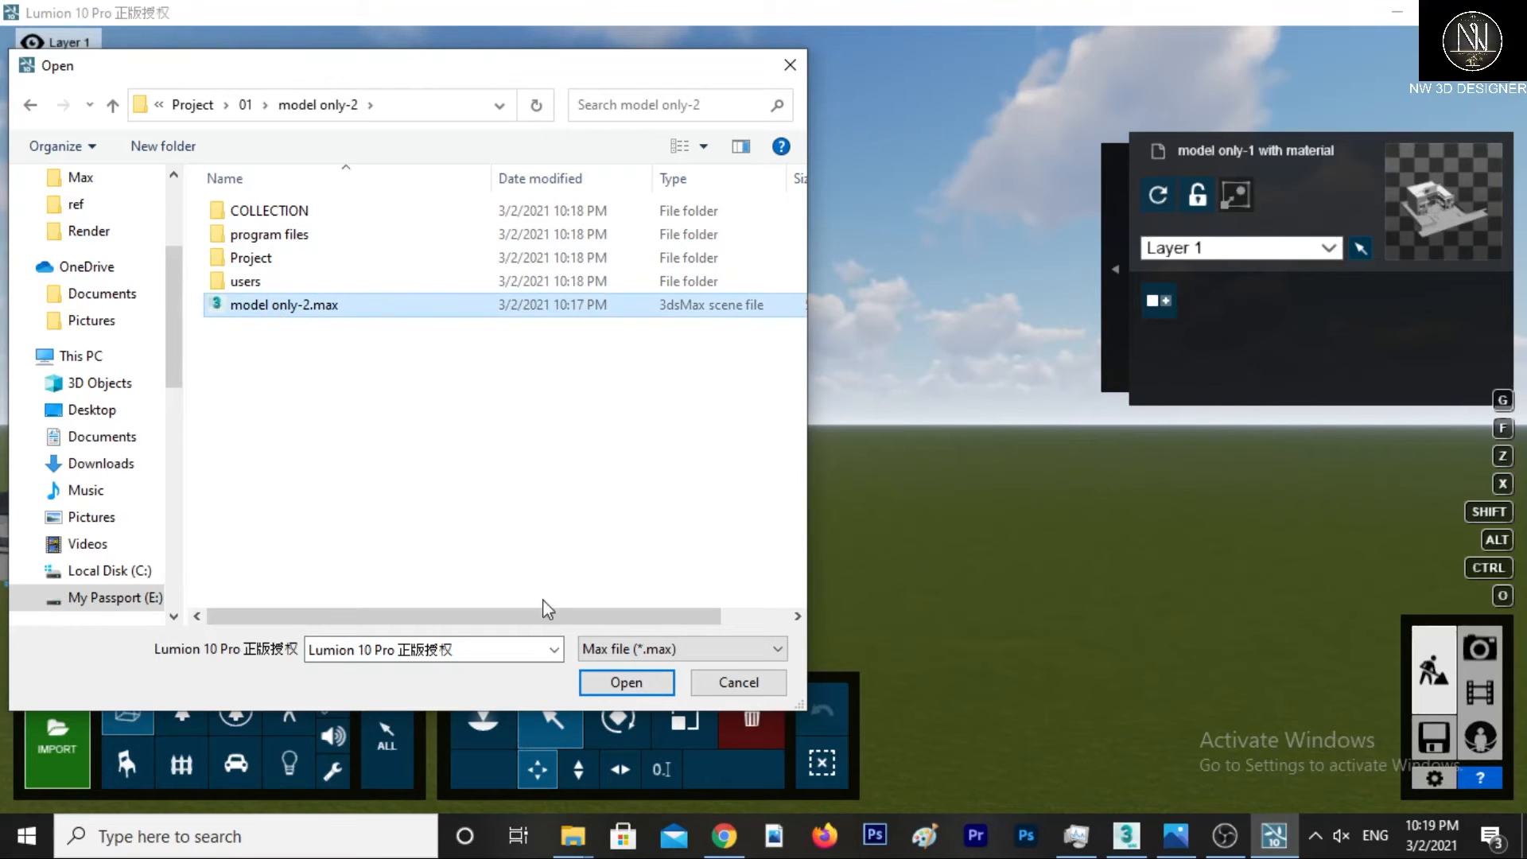
left_click(619, 685)
Name the model "model only-2 with material" and import it into the Main category with edges/lines off.
left_click(819, 296)
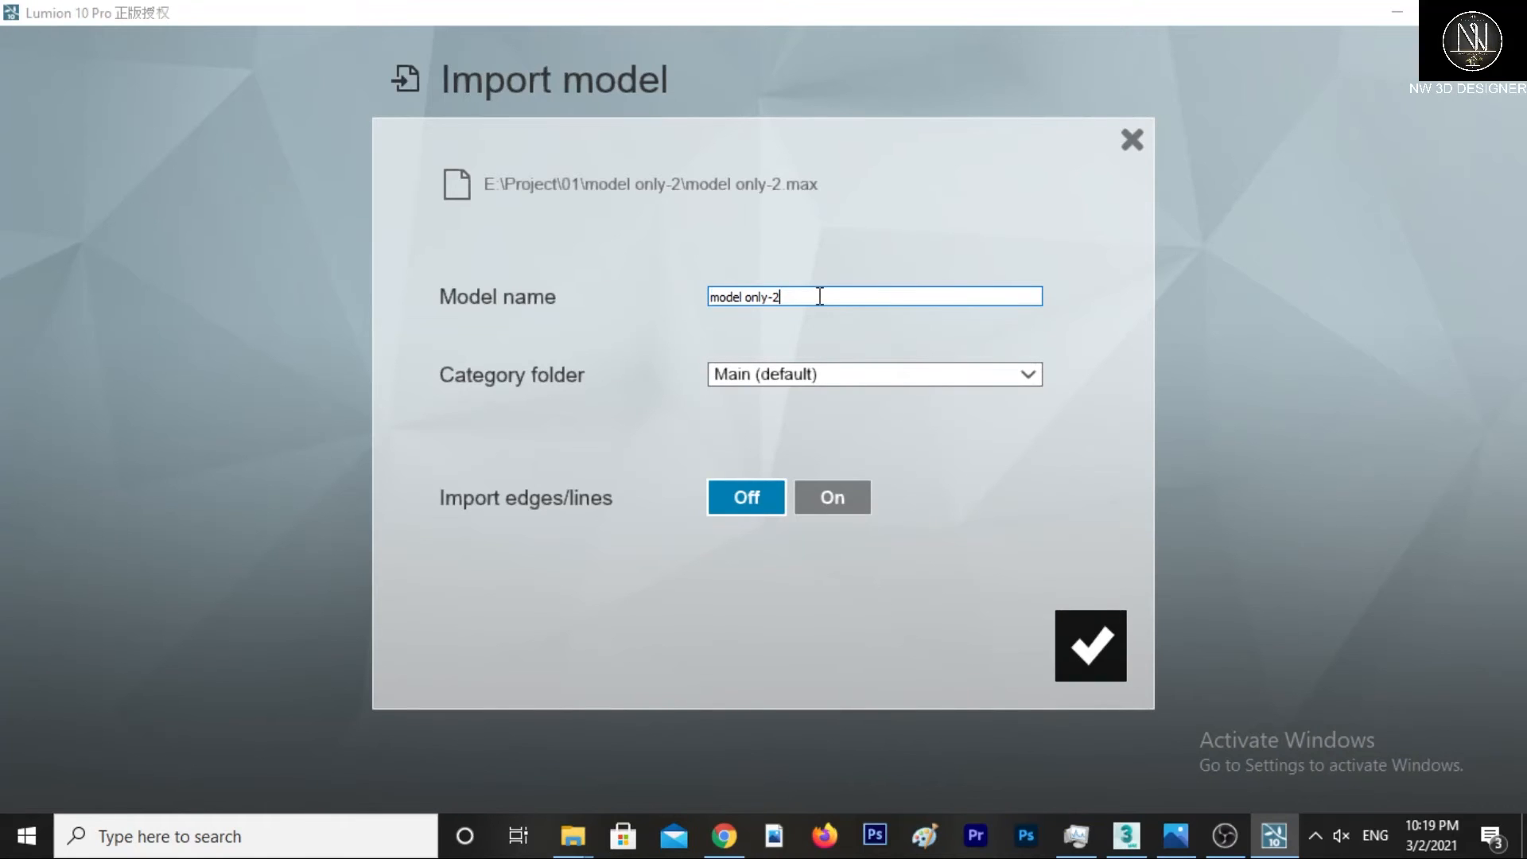
type("with ")
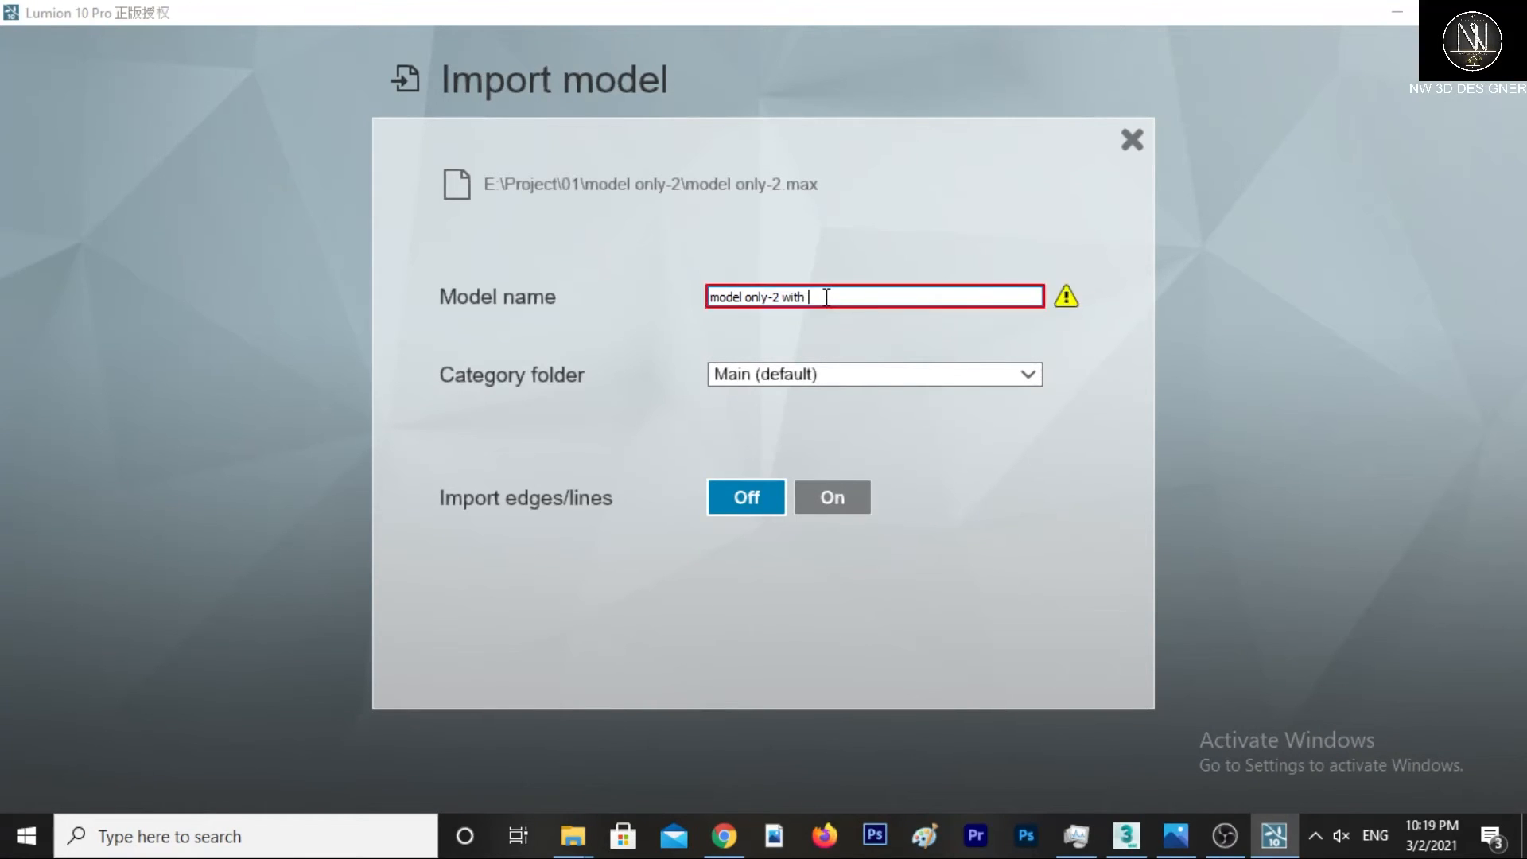
type("material")
key("BackSpace")
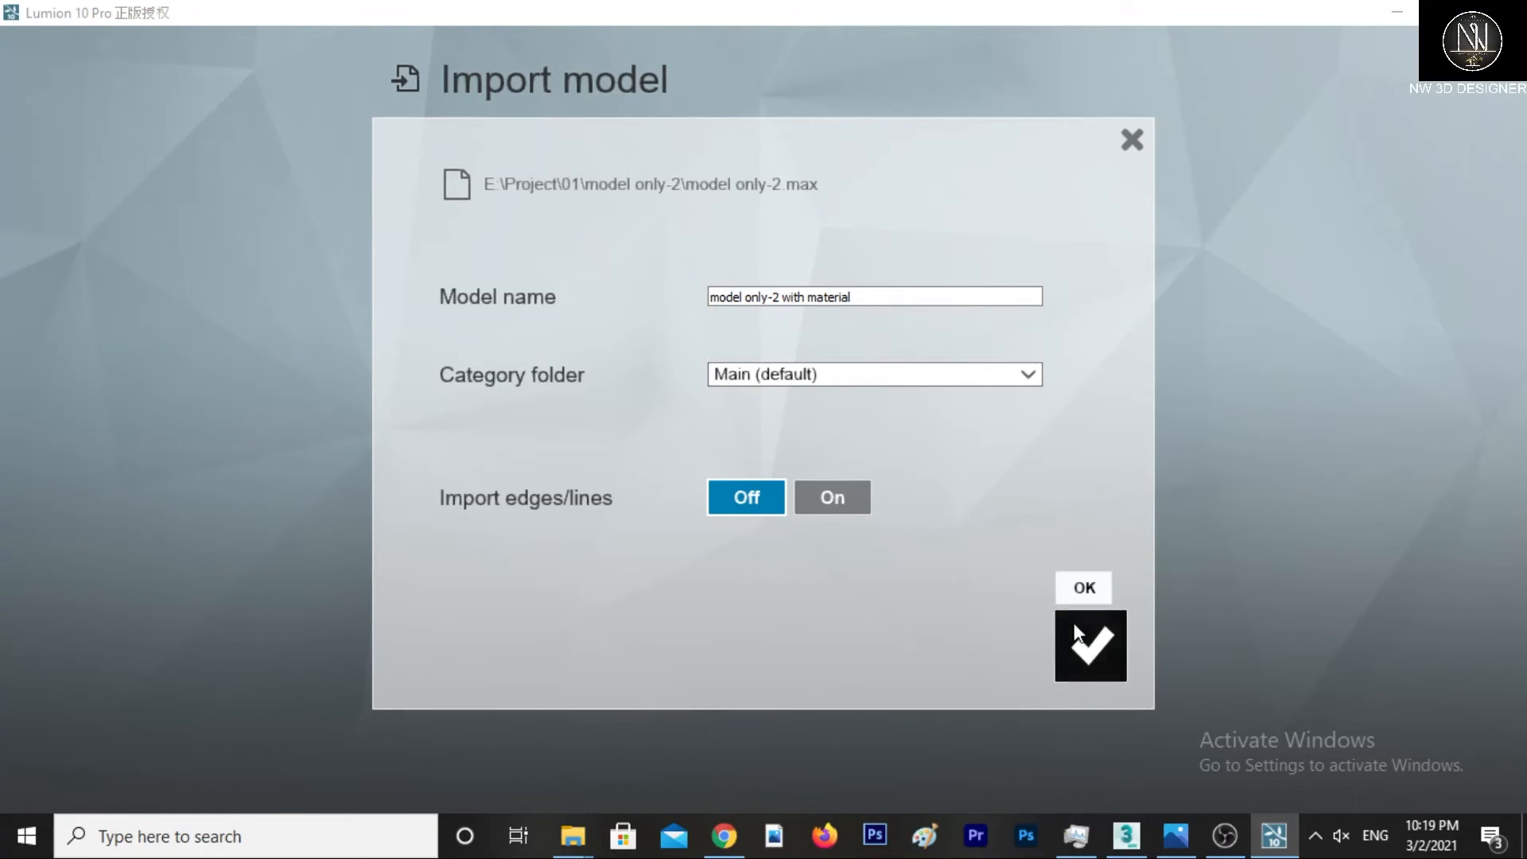
left_click(1091, 649)
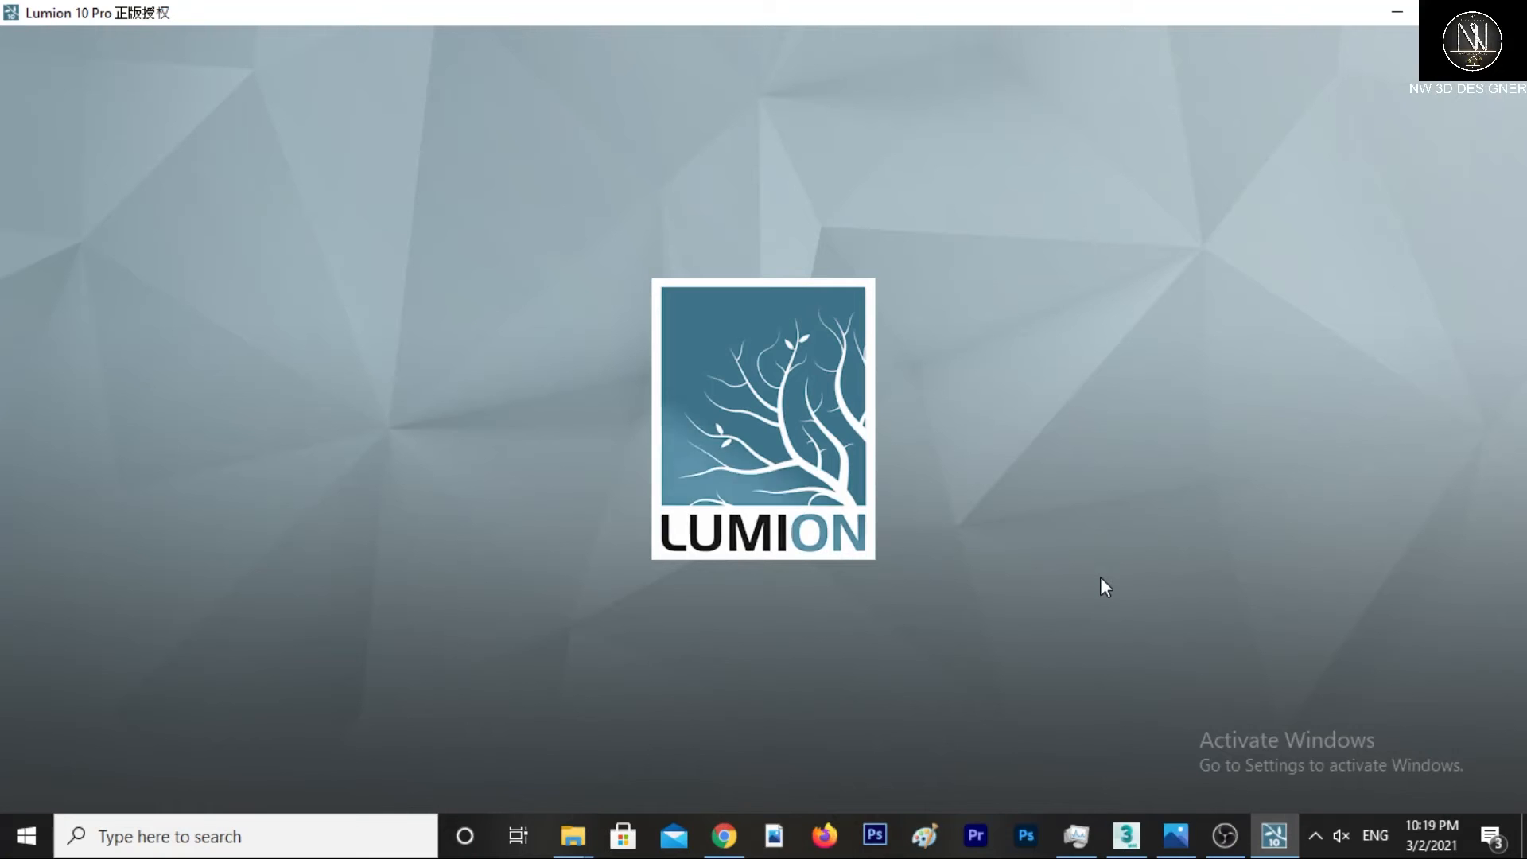
Switch to 3ds Max and review the V-RayMtl Converter's conversion direction choices and remaining options.
left_click(1126, 835)
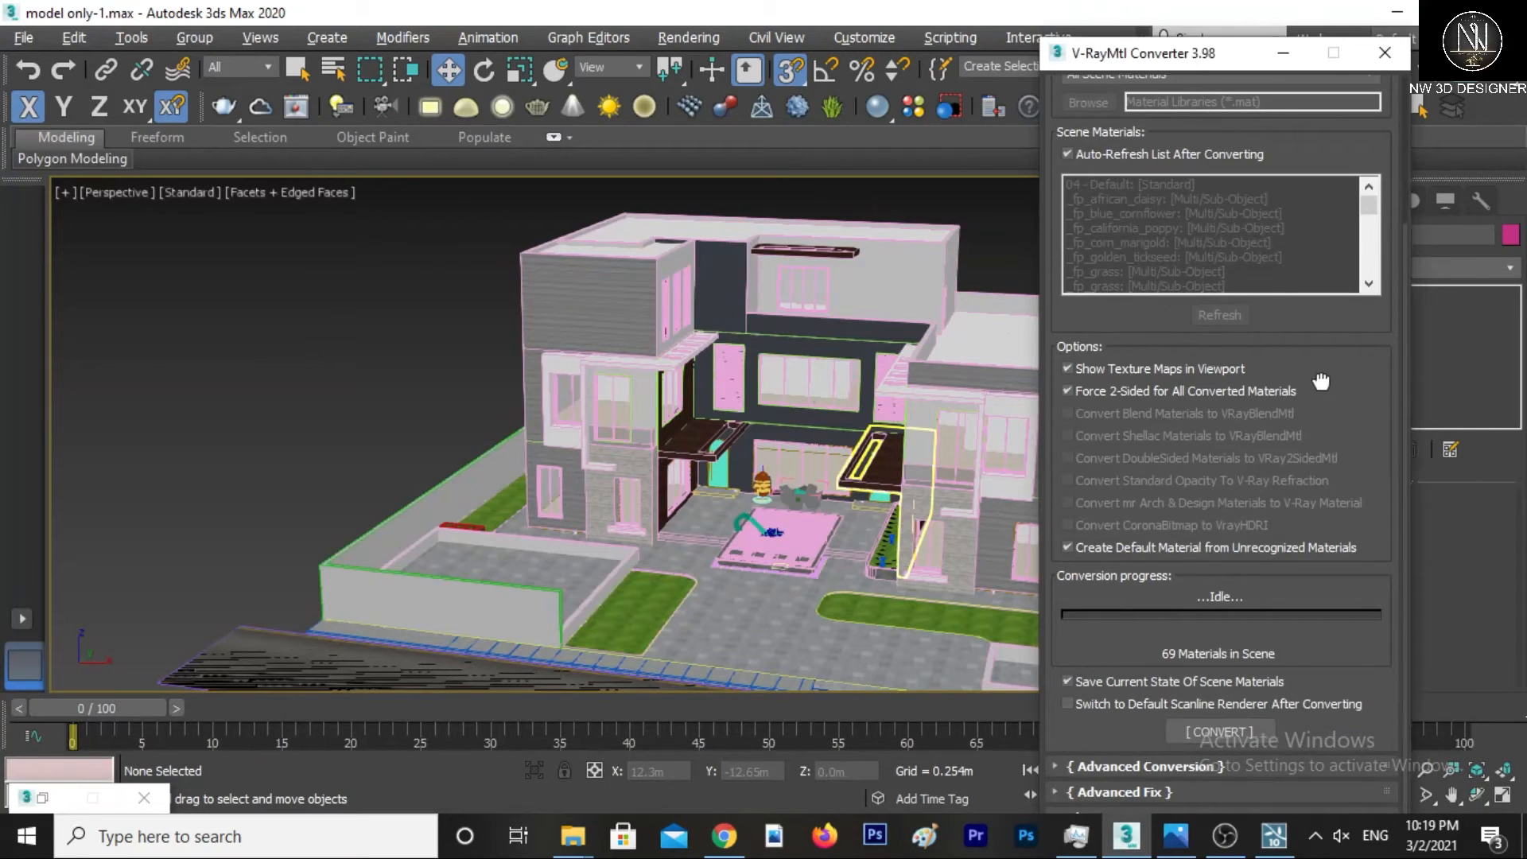
scroll(1177, 300, "up", 3)
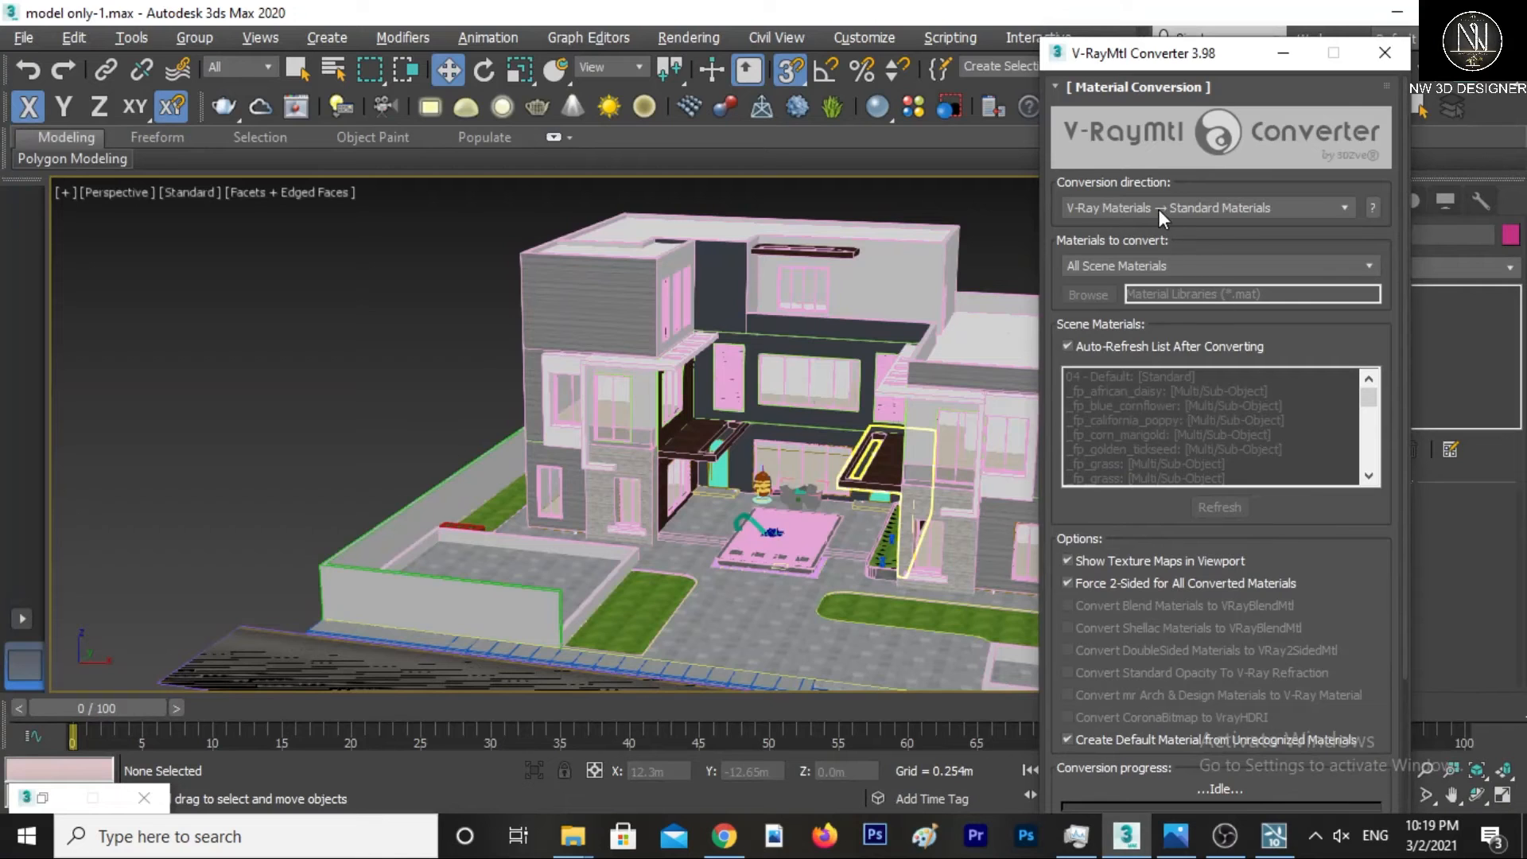
left_click(1204, 206)
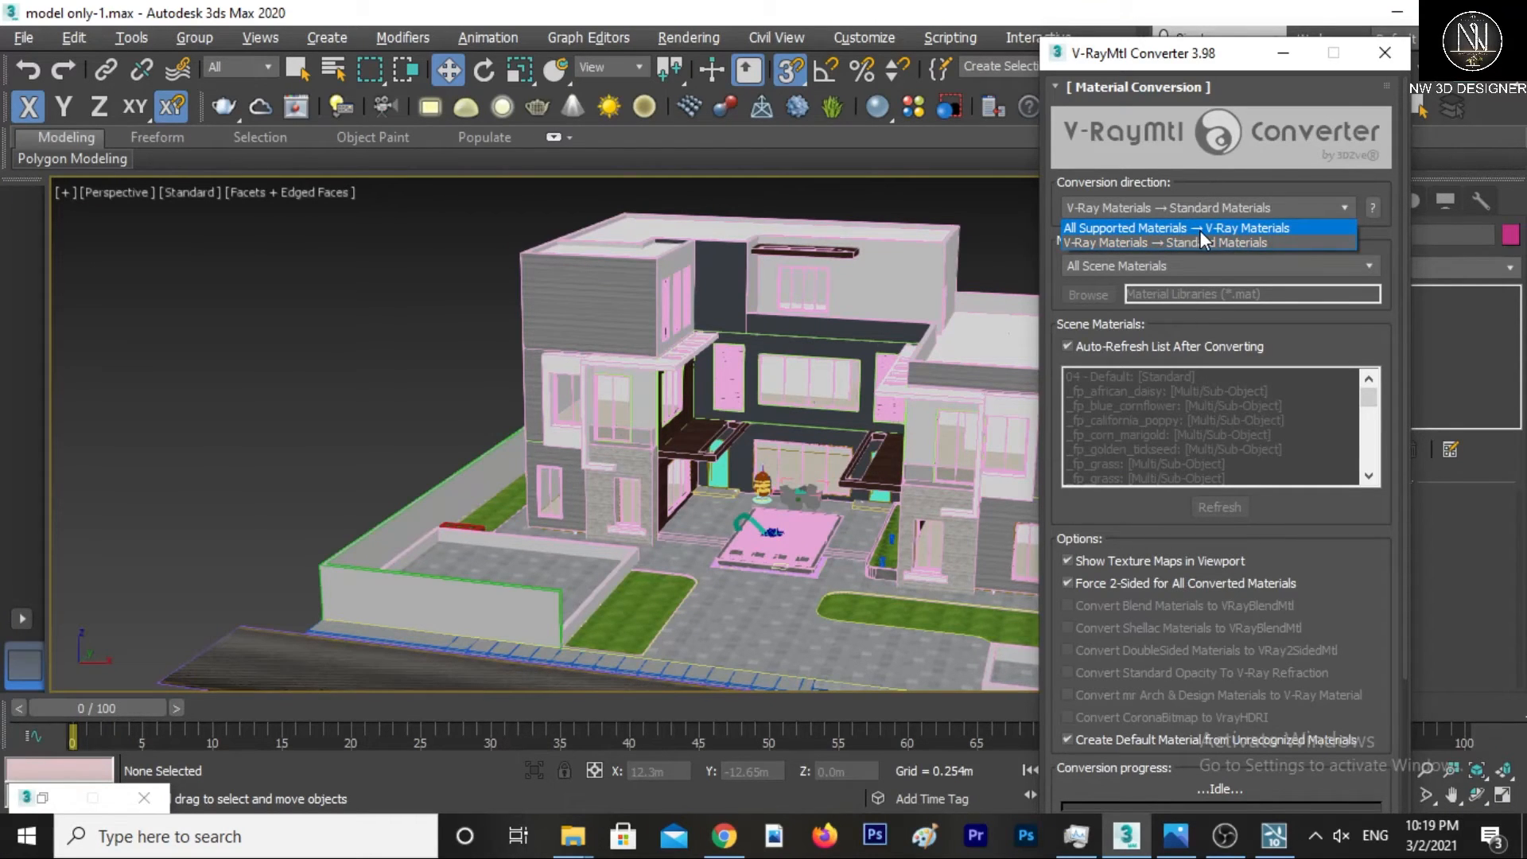
left_click(1315, 612)
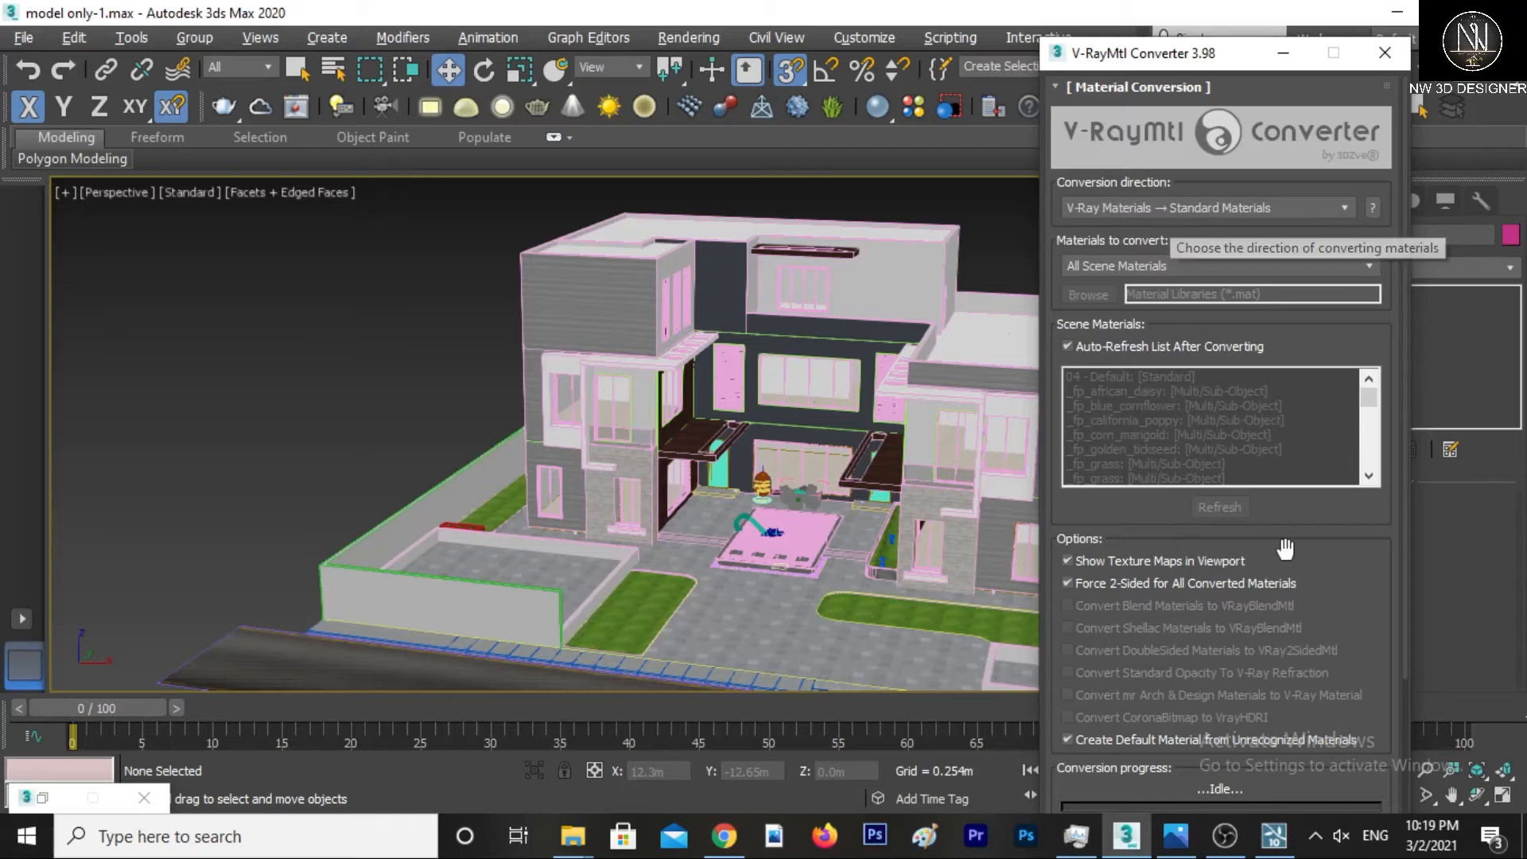
left_click_drag(1324, 624, 1323, 416)
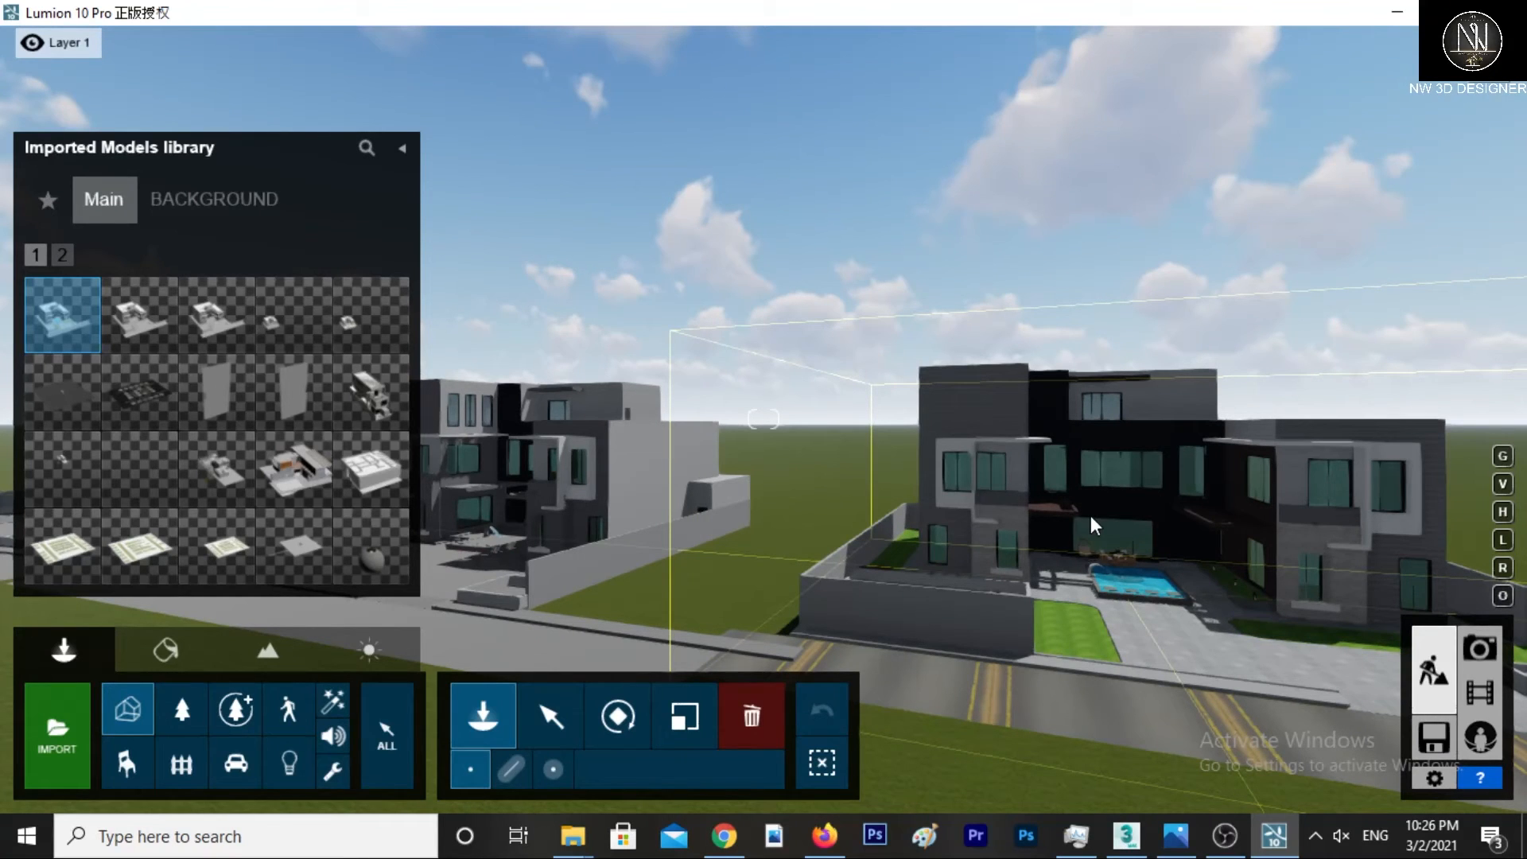
Place the imported model only-2 with material in Lumion, beside the two untextured villas, and select it.
left_click(856, 664)
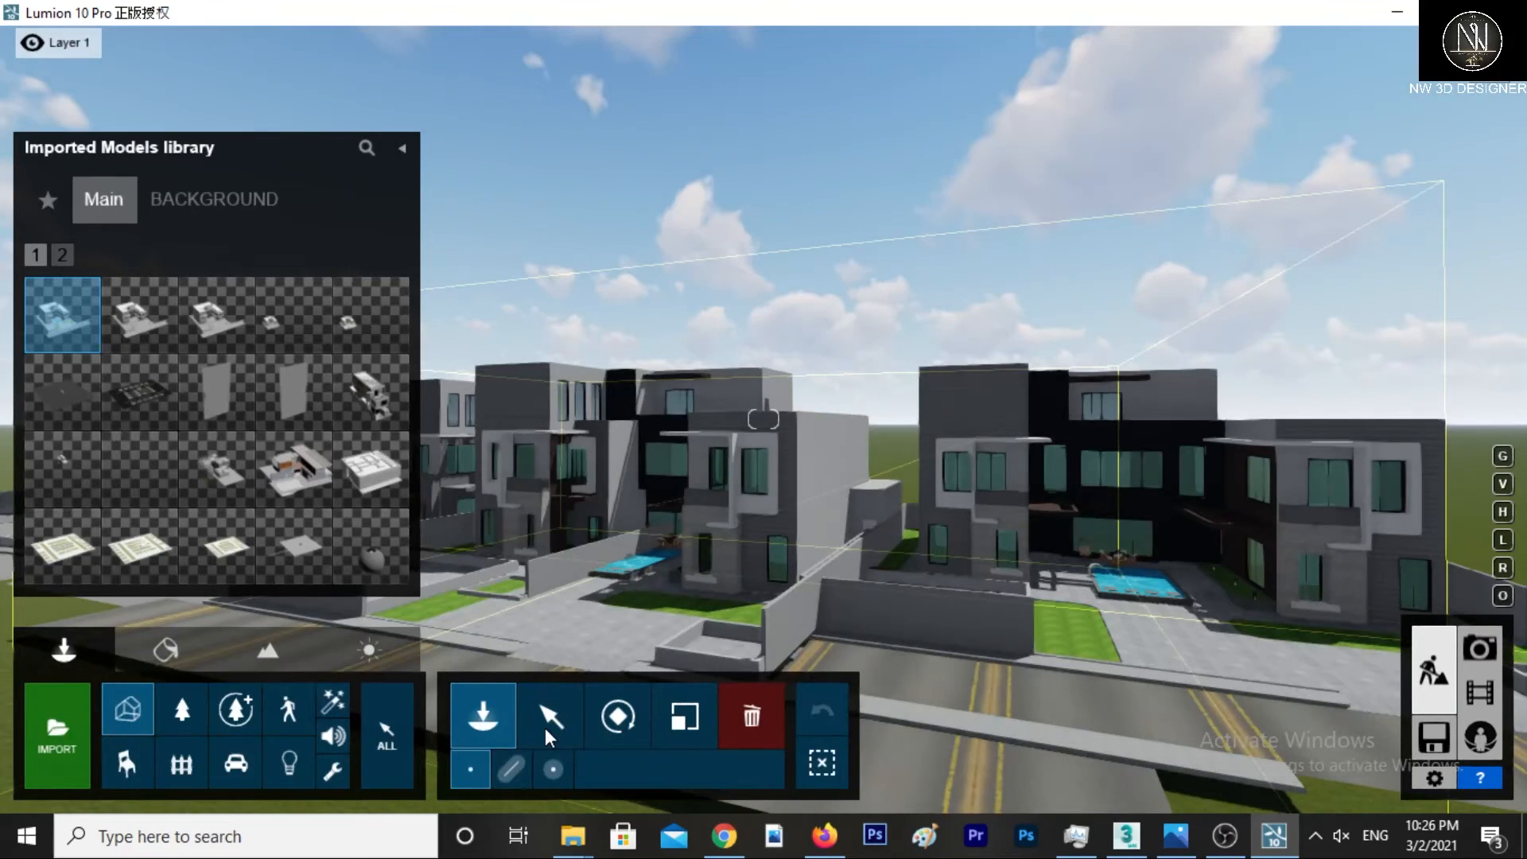
left_click(545, 727)
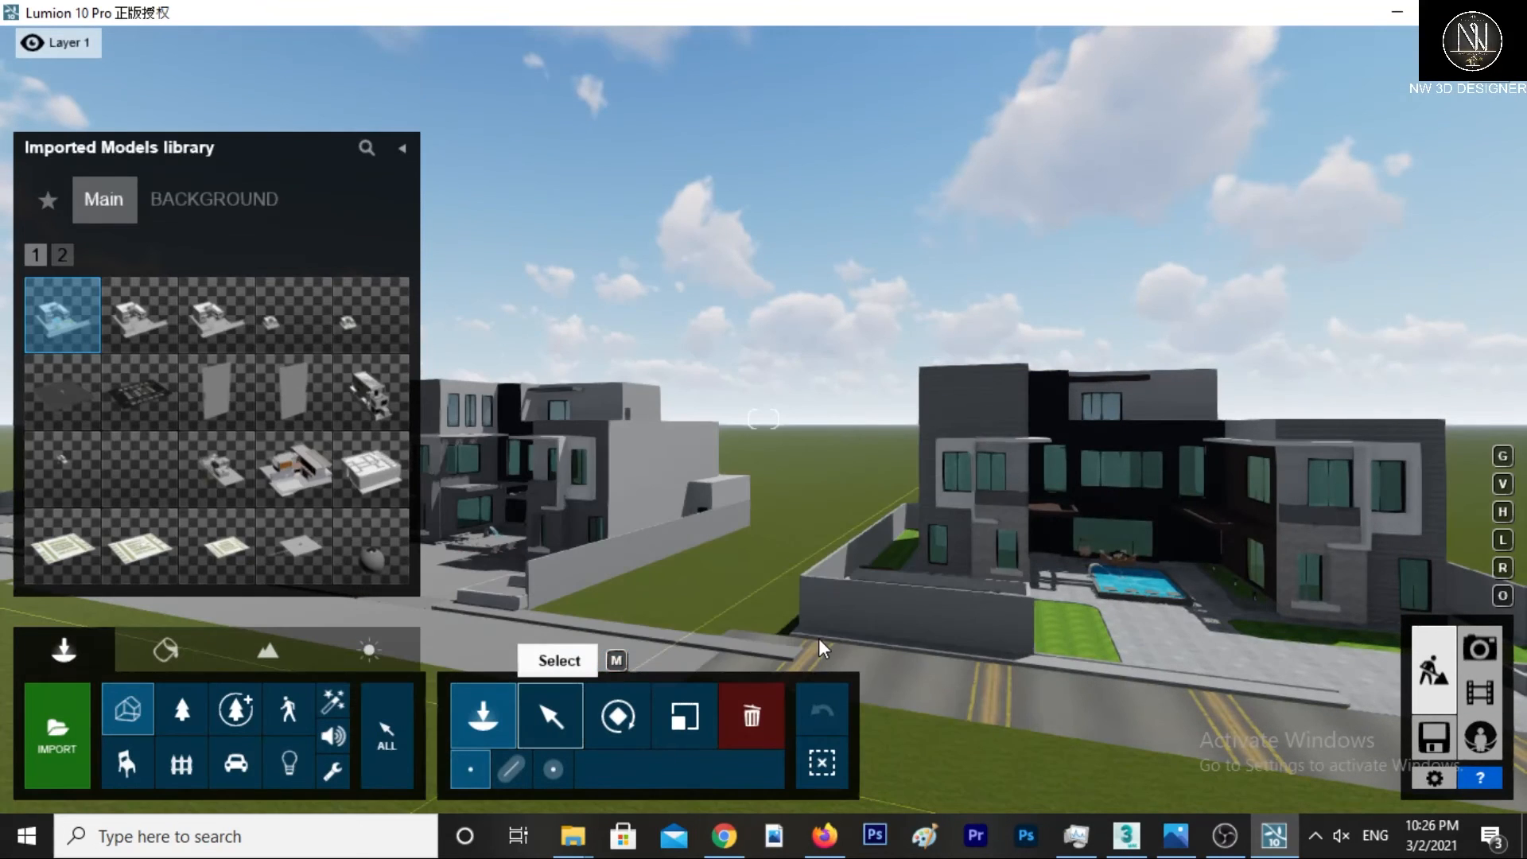
left_click(818, 638)
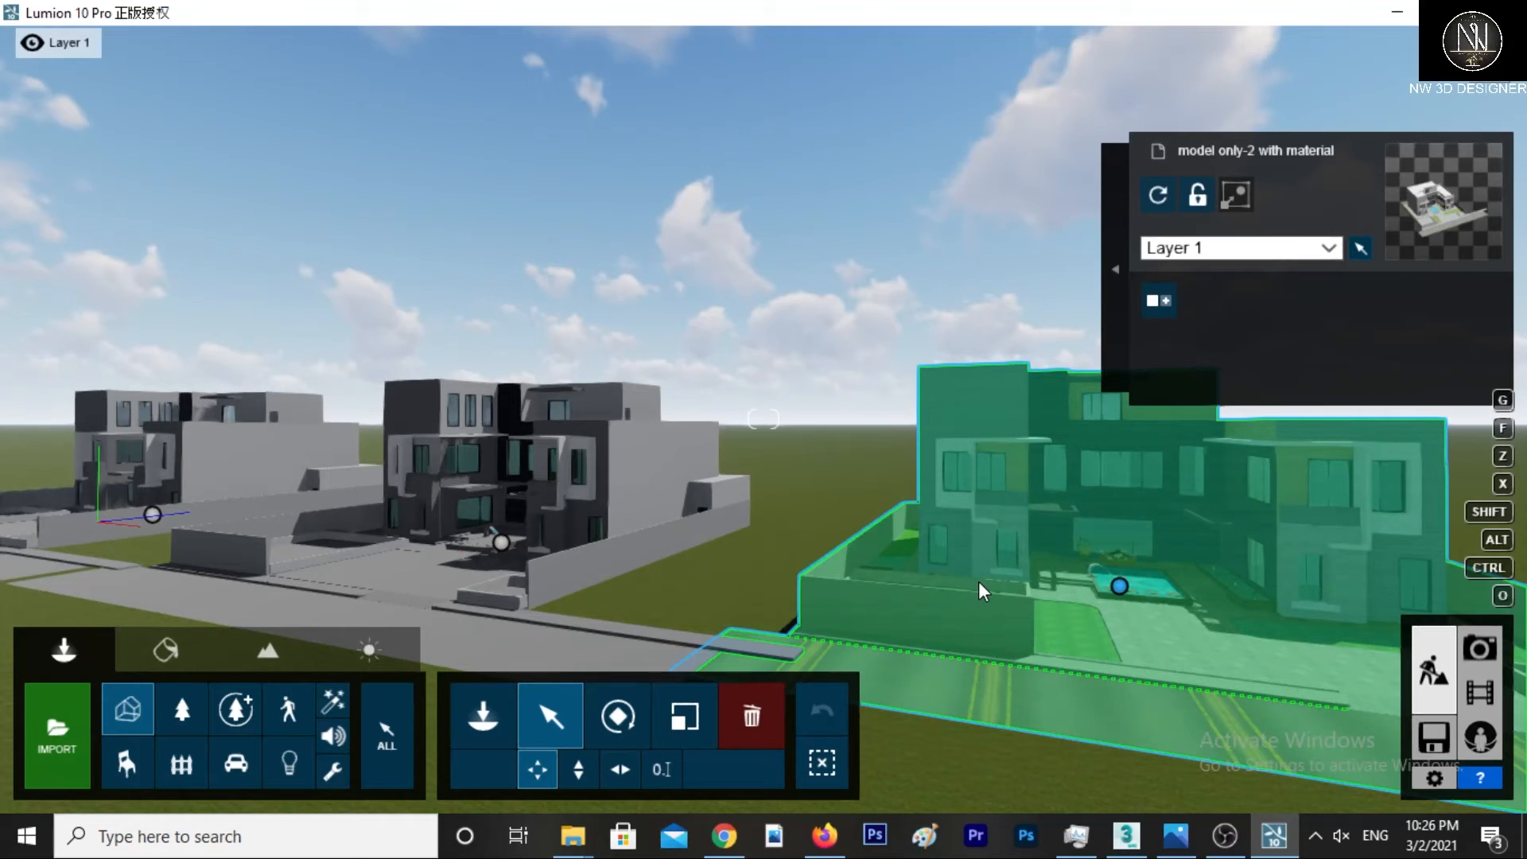
Examine the textured villa's facade, pool, lawn, paving and road from several viewpoints beside the untextured imports.
key("d")
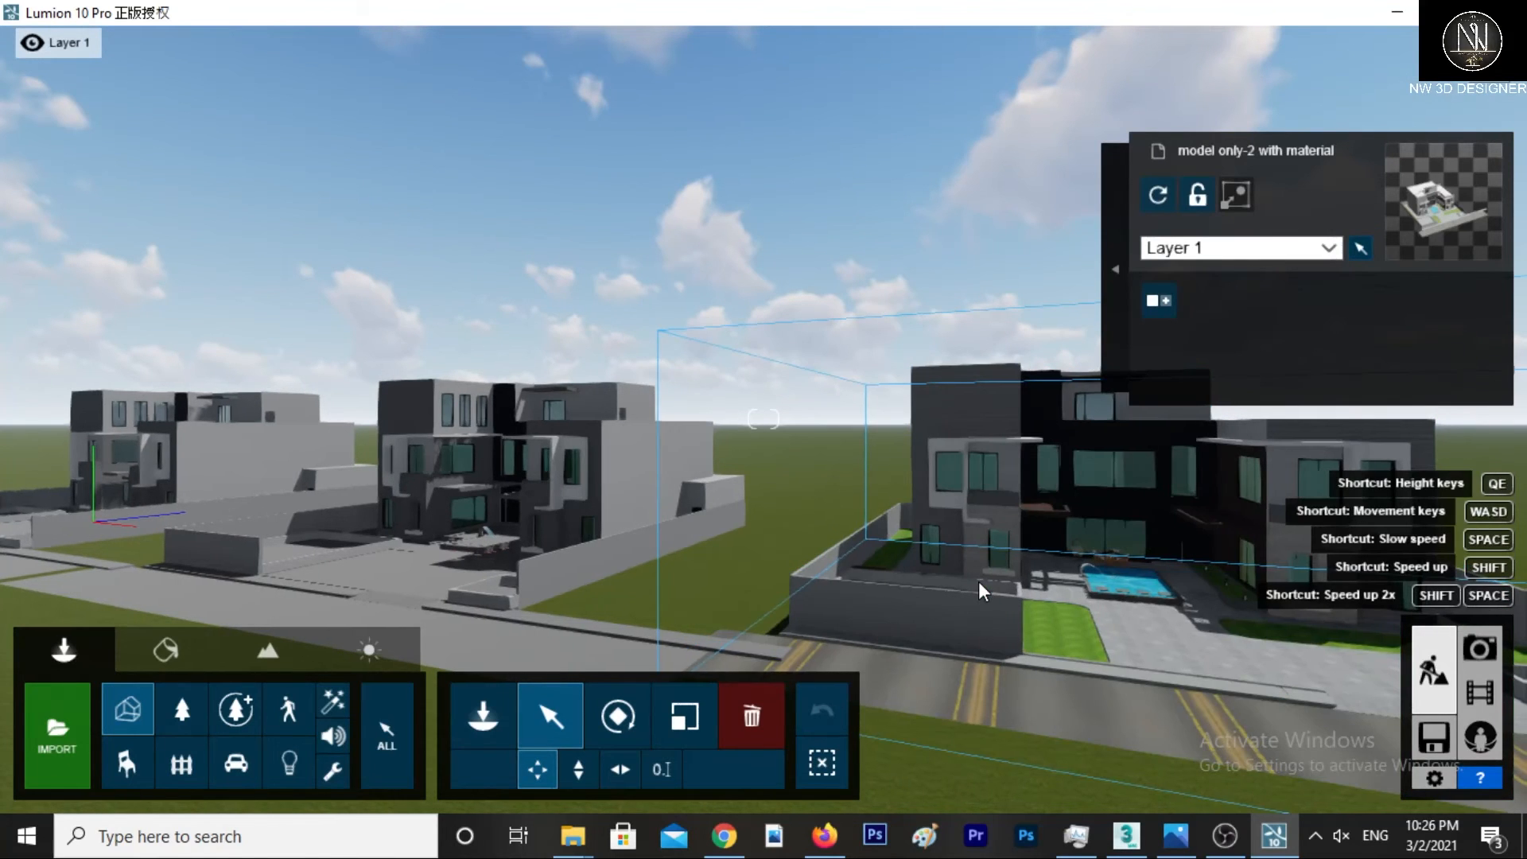
key("d")
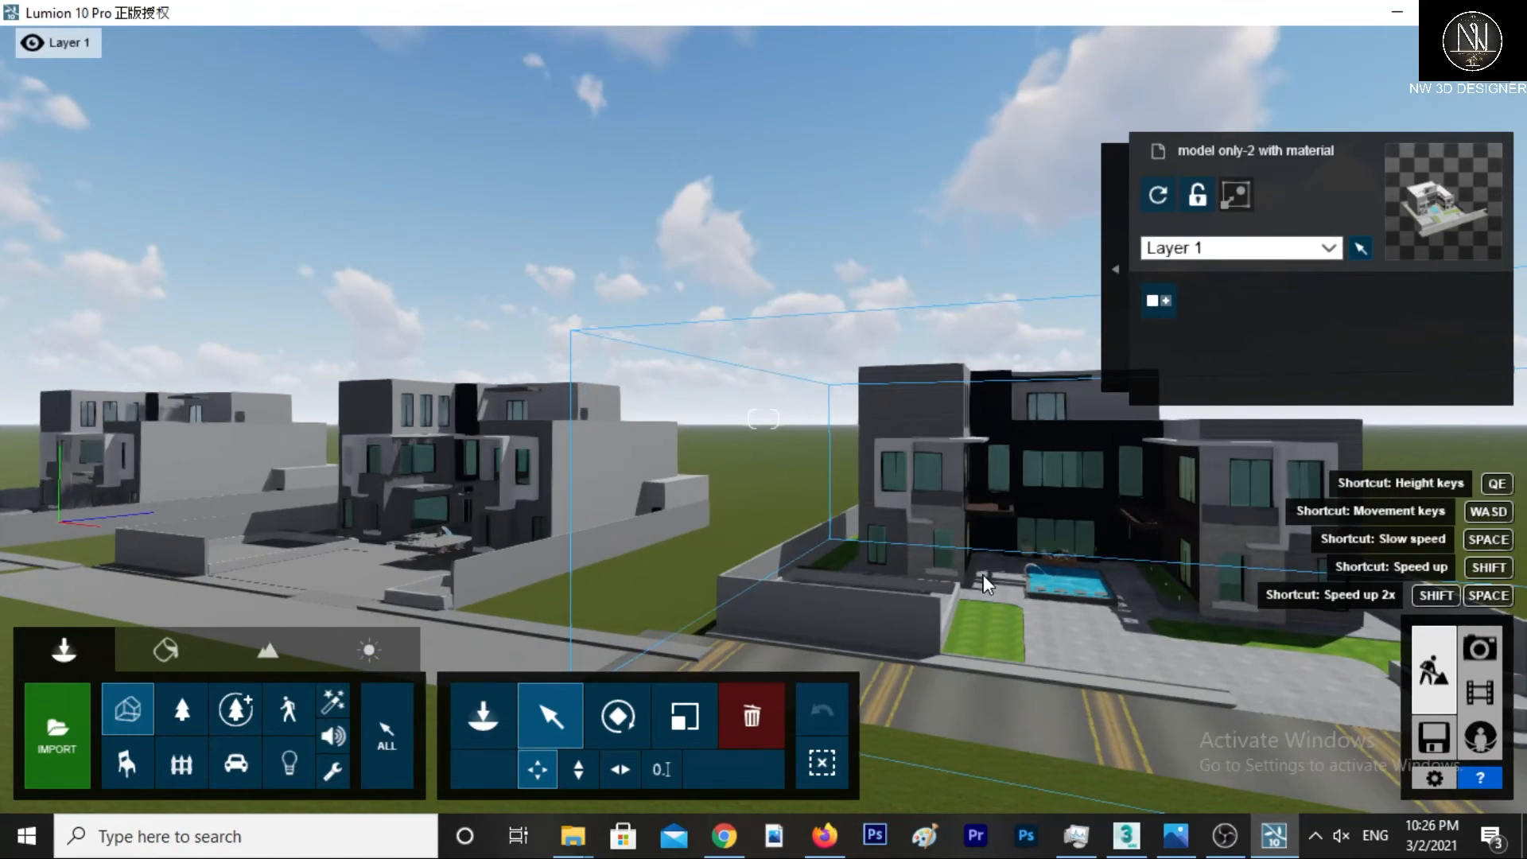
key("d")
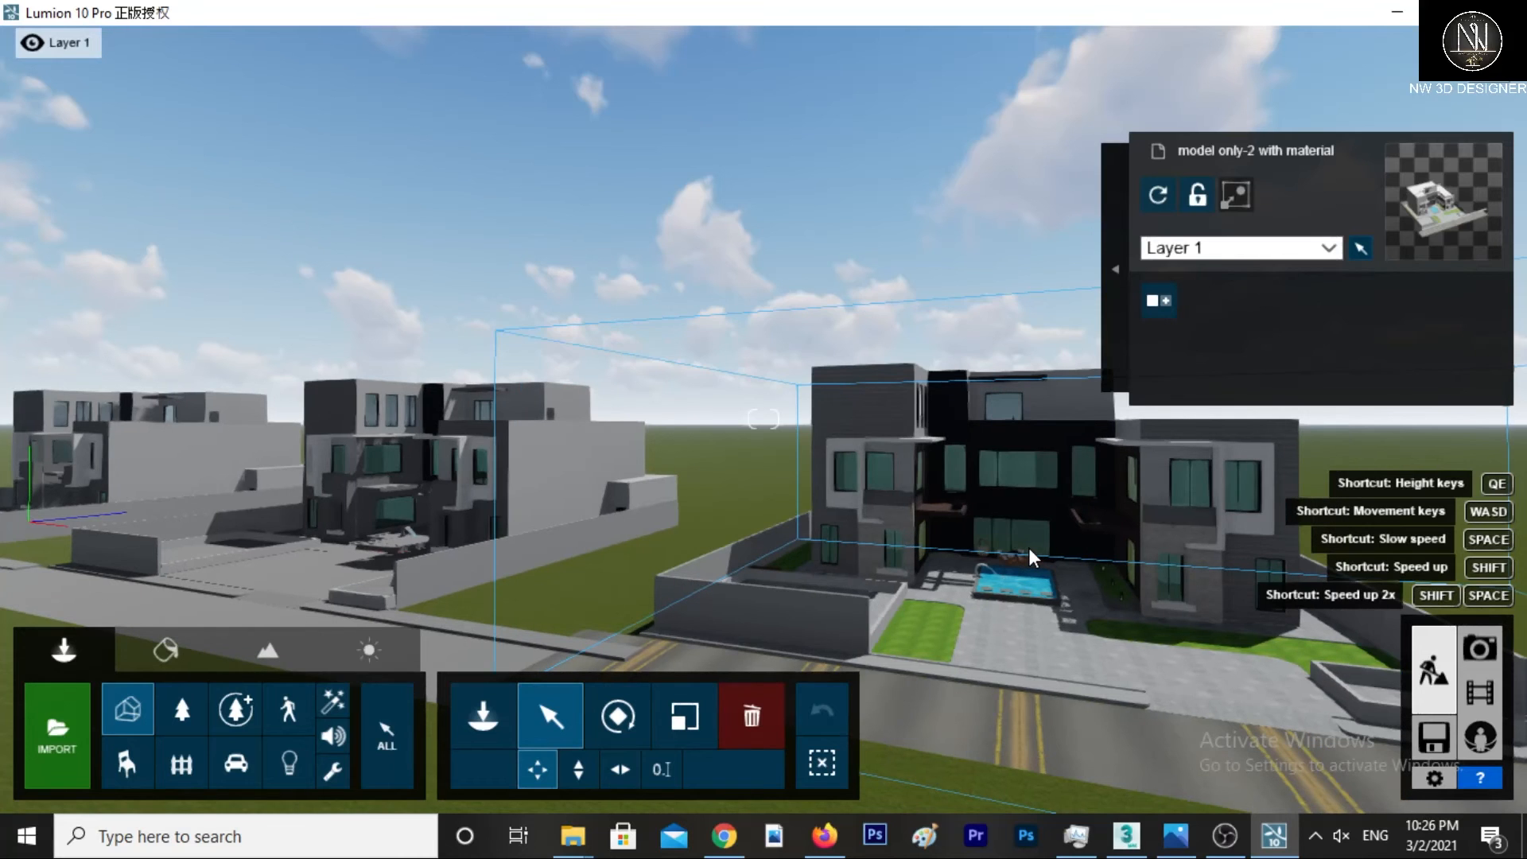
key("d")
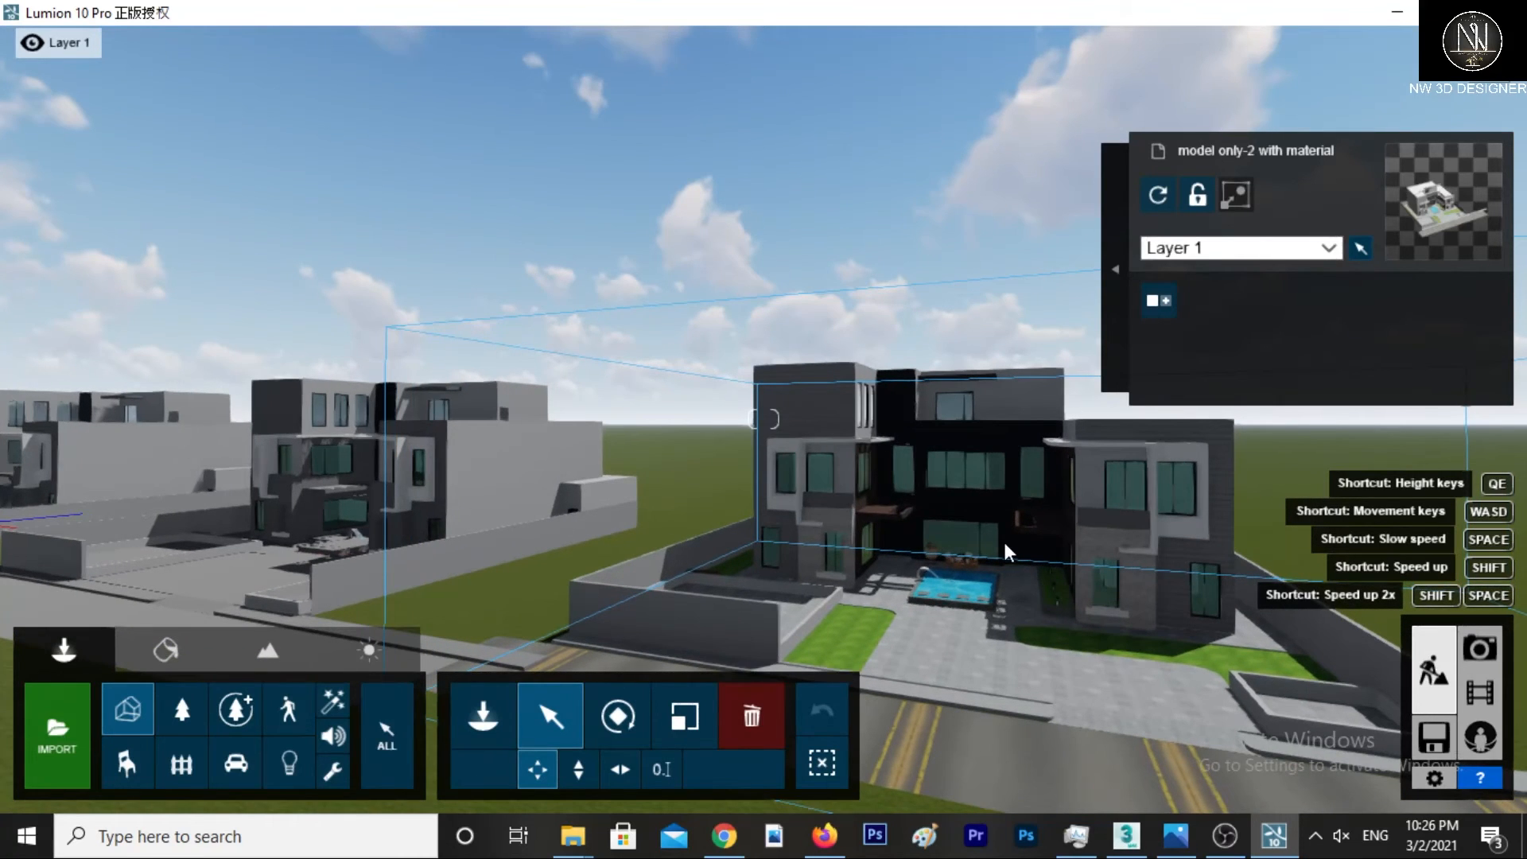
key("w")
key("w")
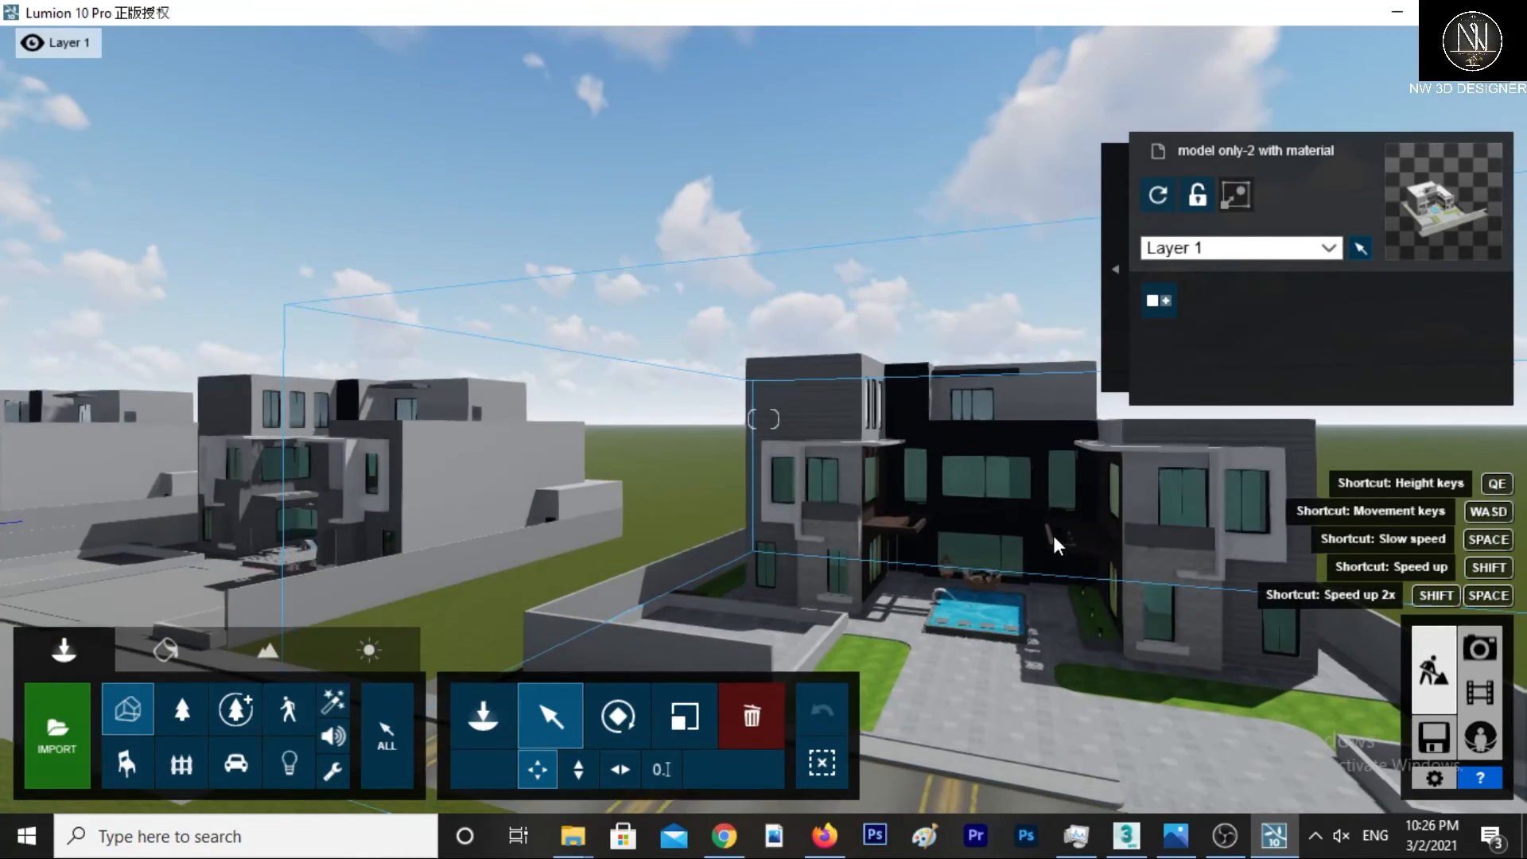
right_click_drag(1050, 382, 951, 707)
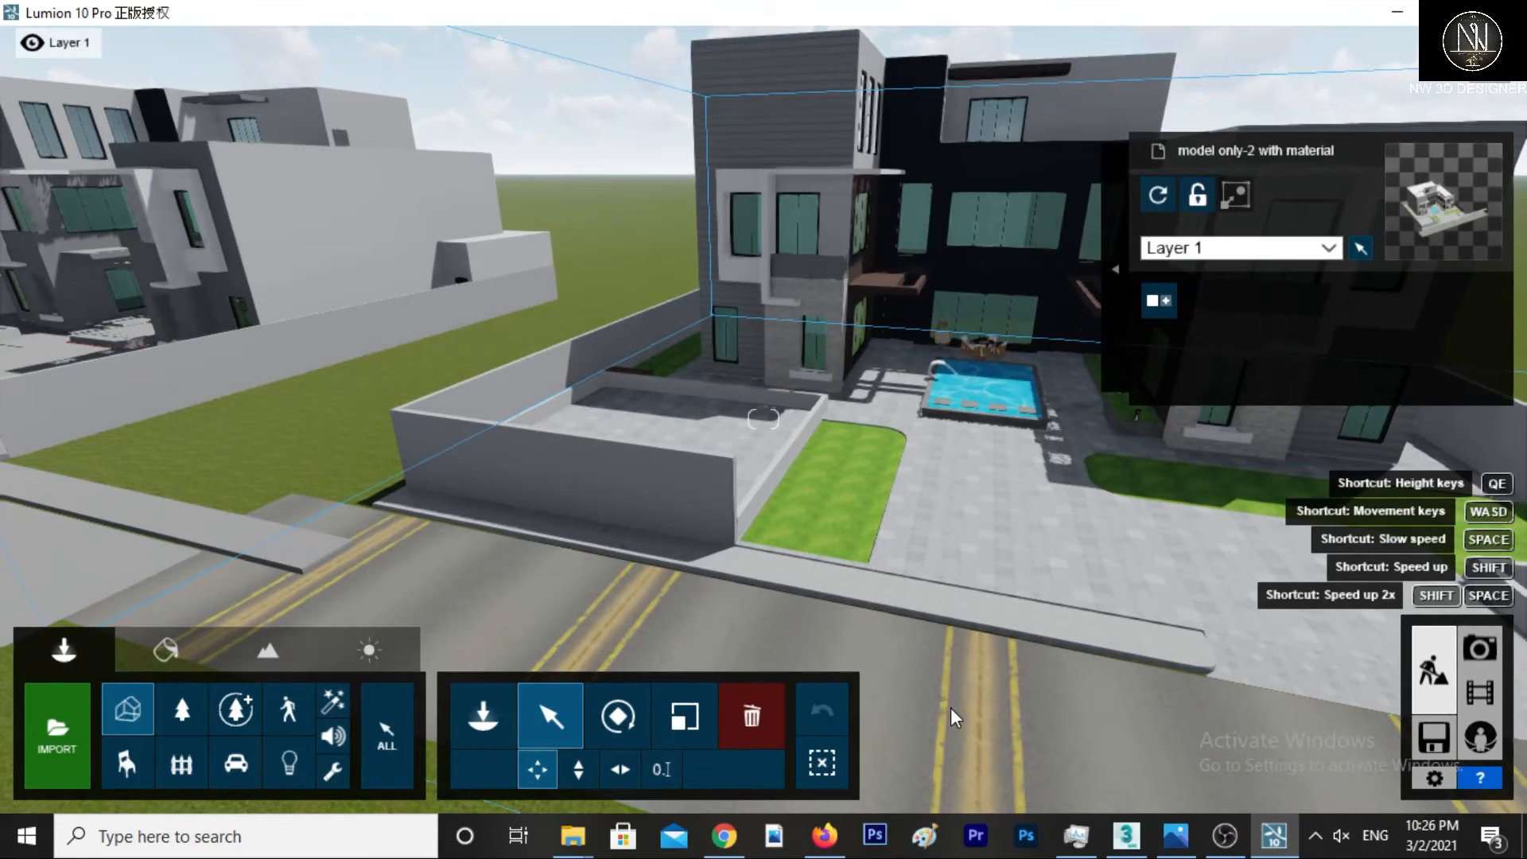
left_click(1005, 475)
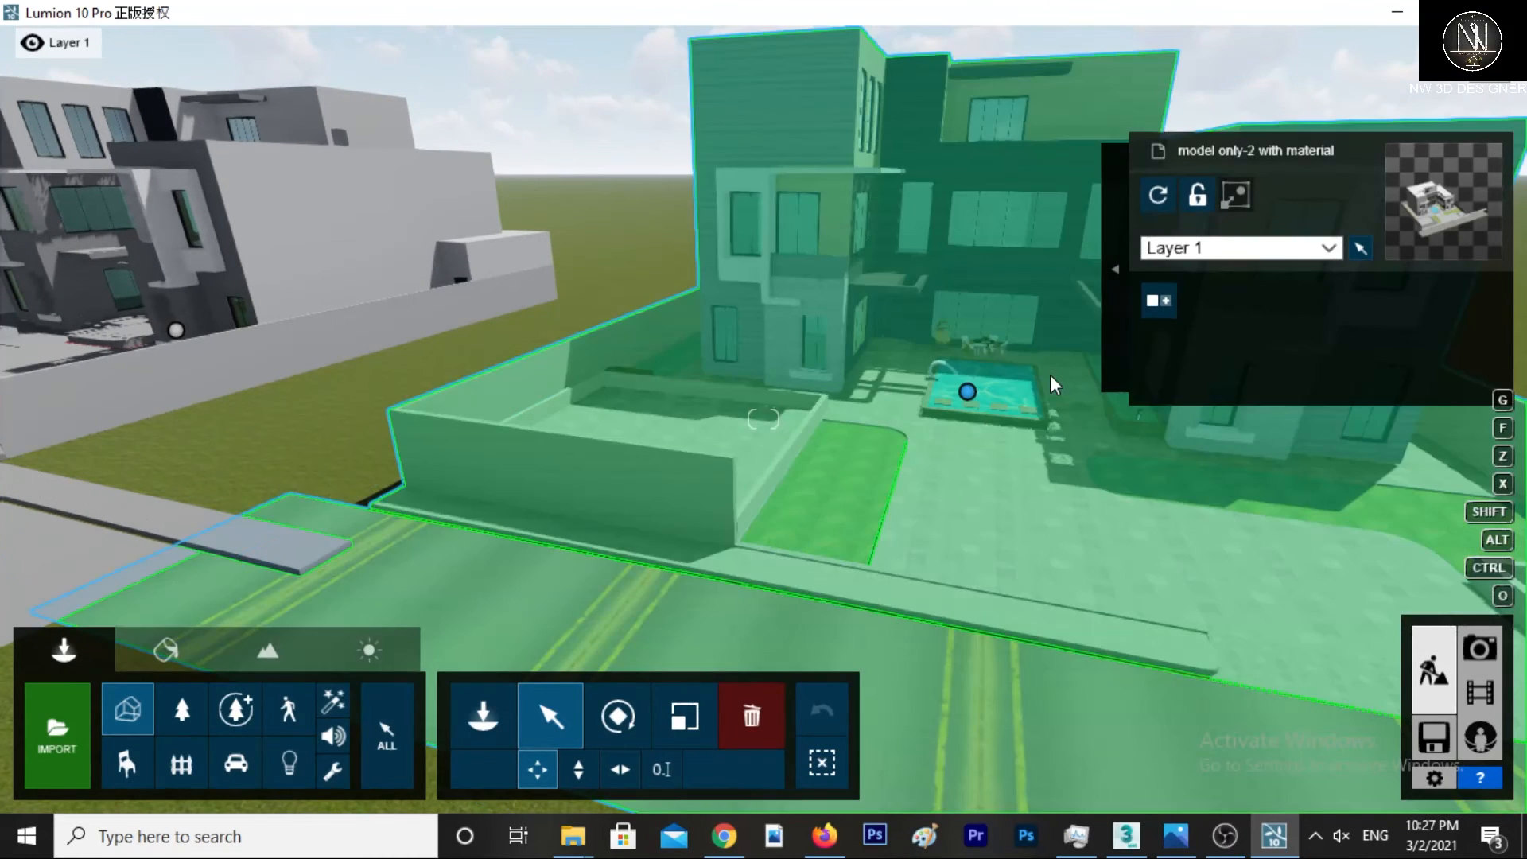
right_click_drag(1005, 475, 1033, 478)
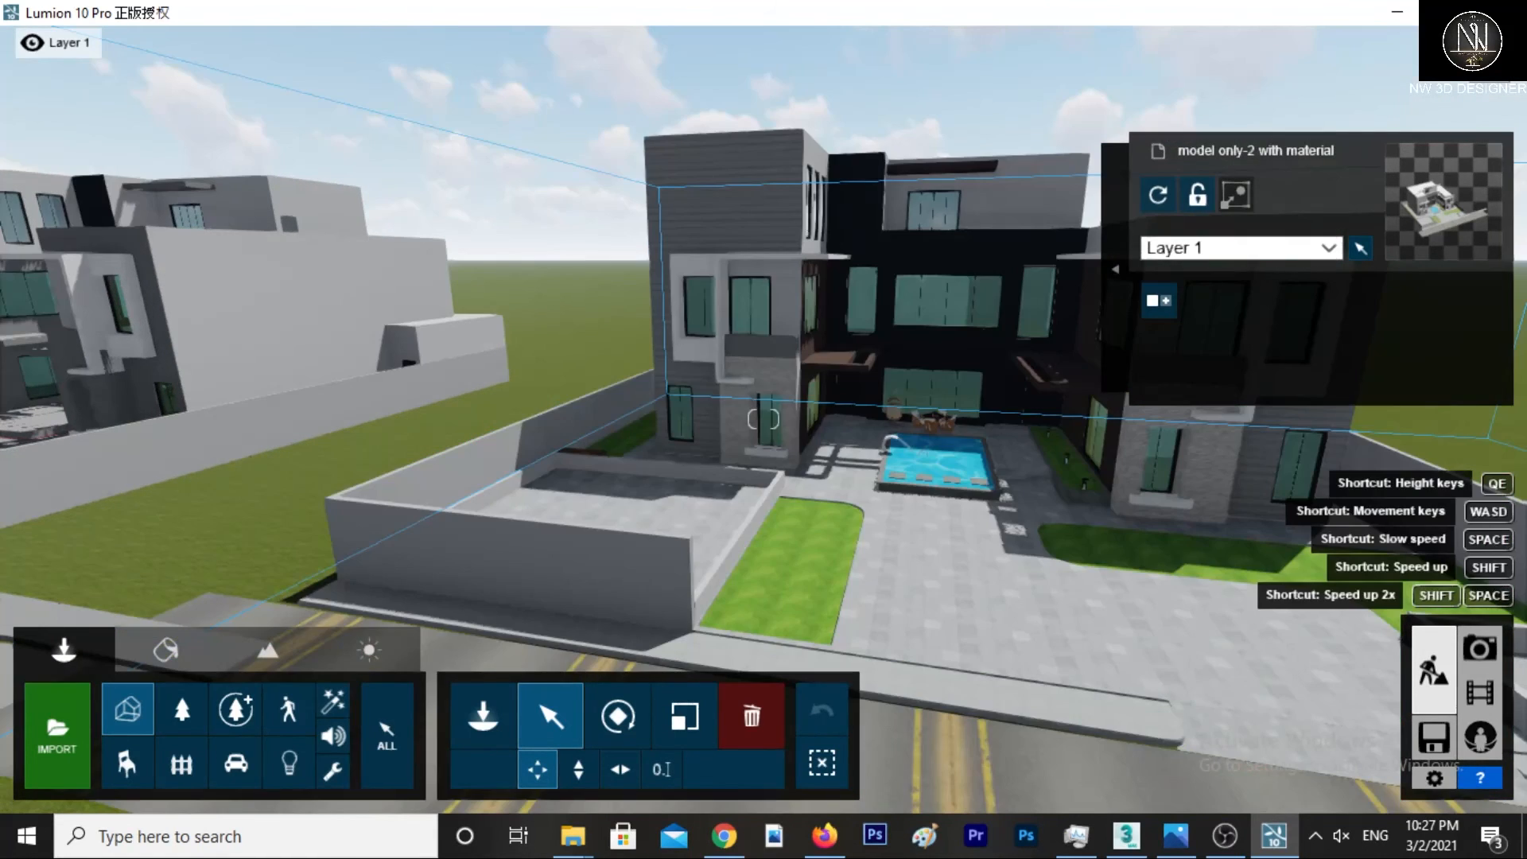
right_click_drag(930, 593, 949, 527)
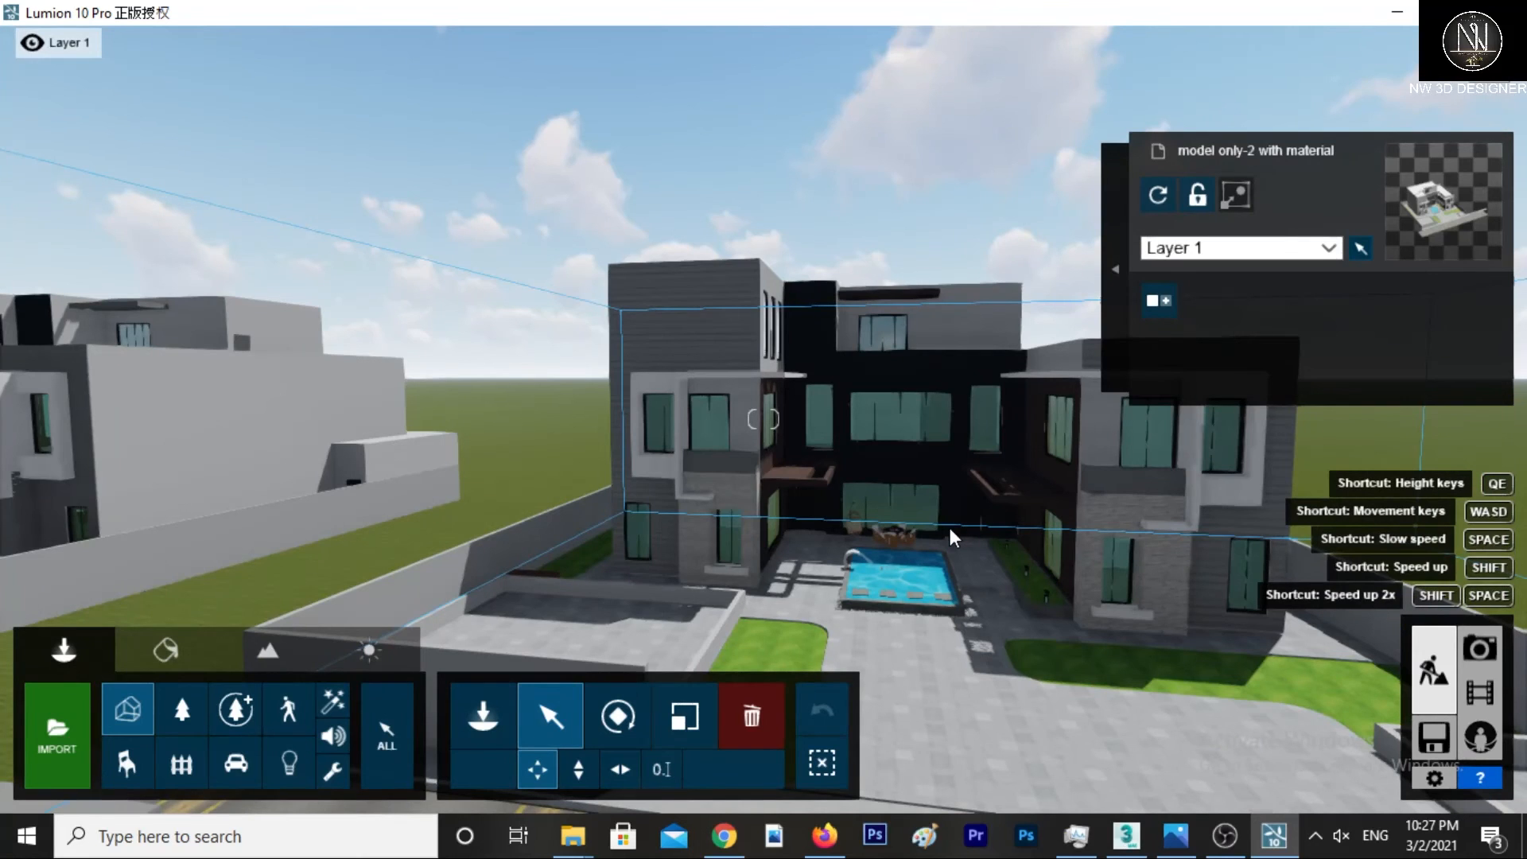
scroll(942, 698, "up", 1)
scroll(943, 704, "up", 1)
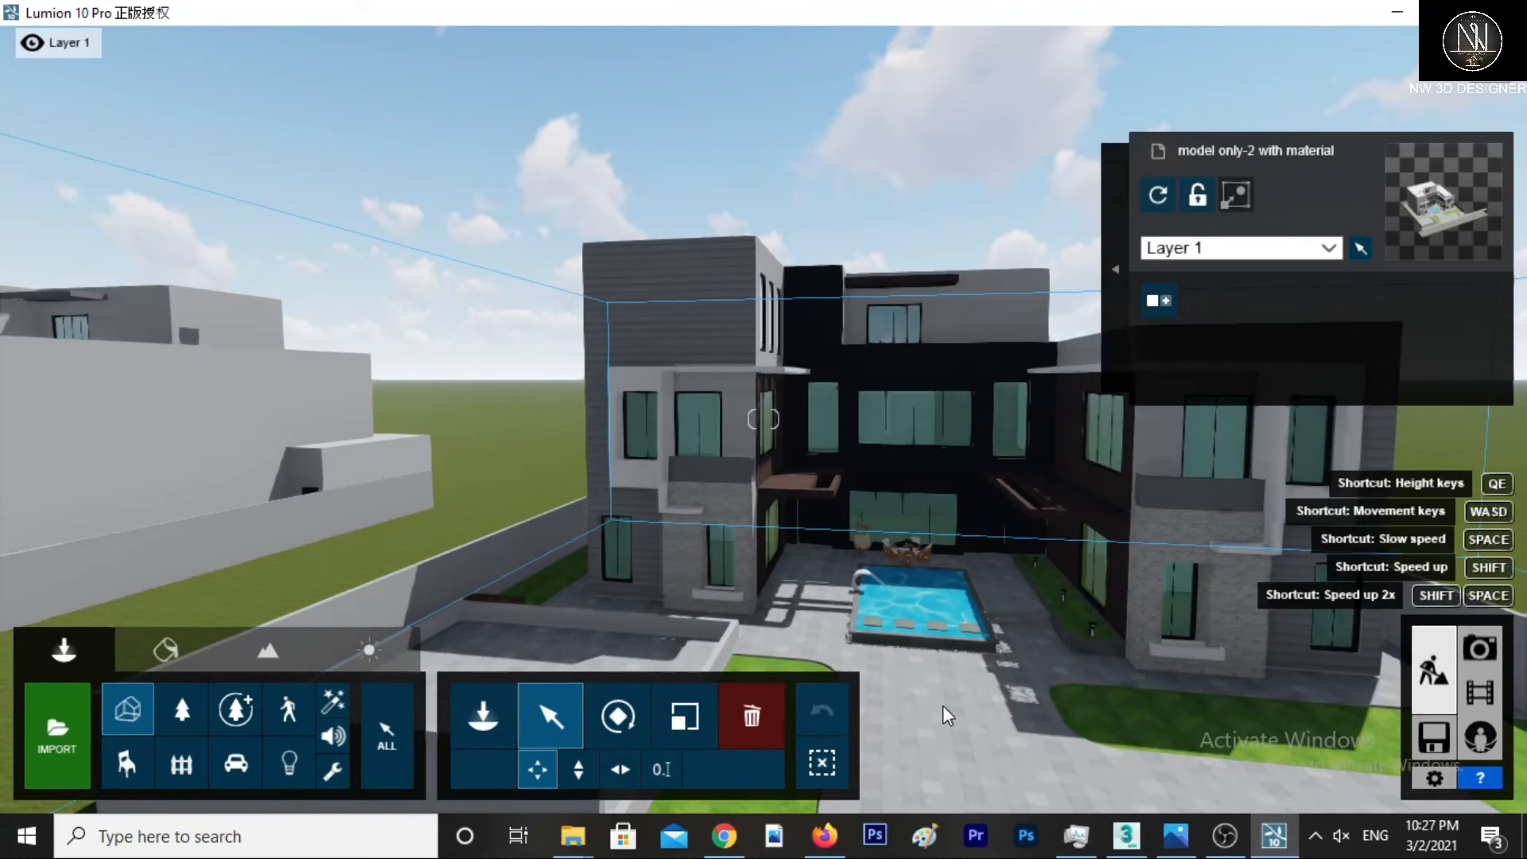
Examine the textured villa's front facade, lawn and pool up close and compare them with the reference image Modern Villah 10 (1).jpg.
scroll(943, 704, "up", 1)
right_click_drag(942, 705, 918, 479)
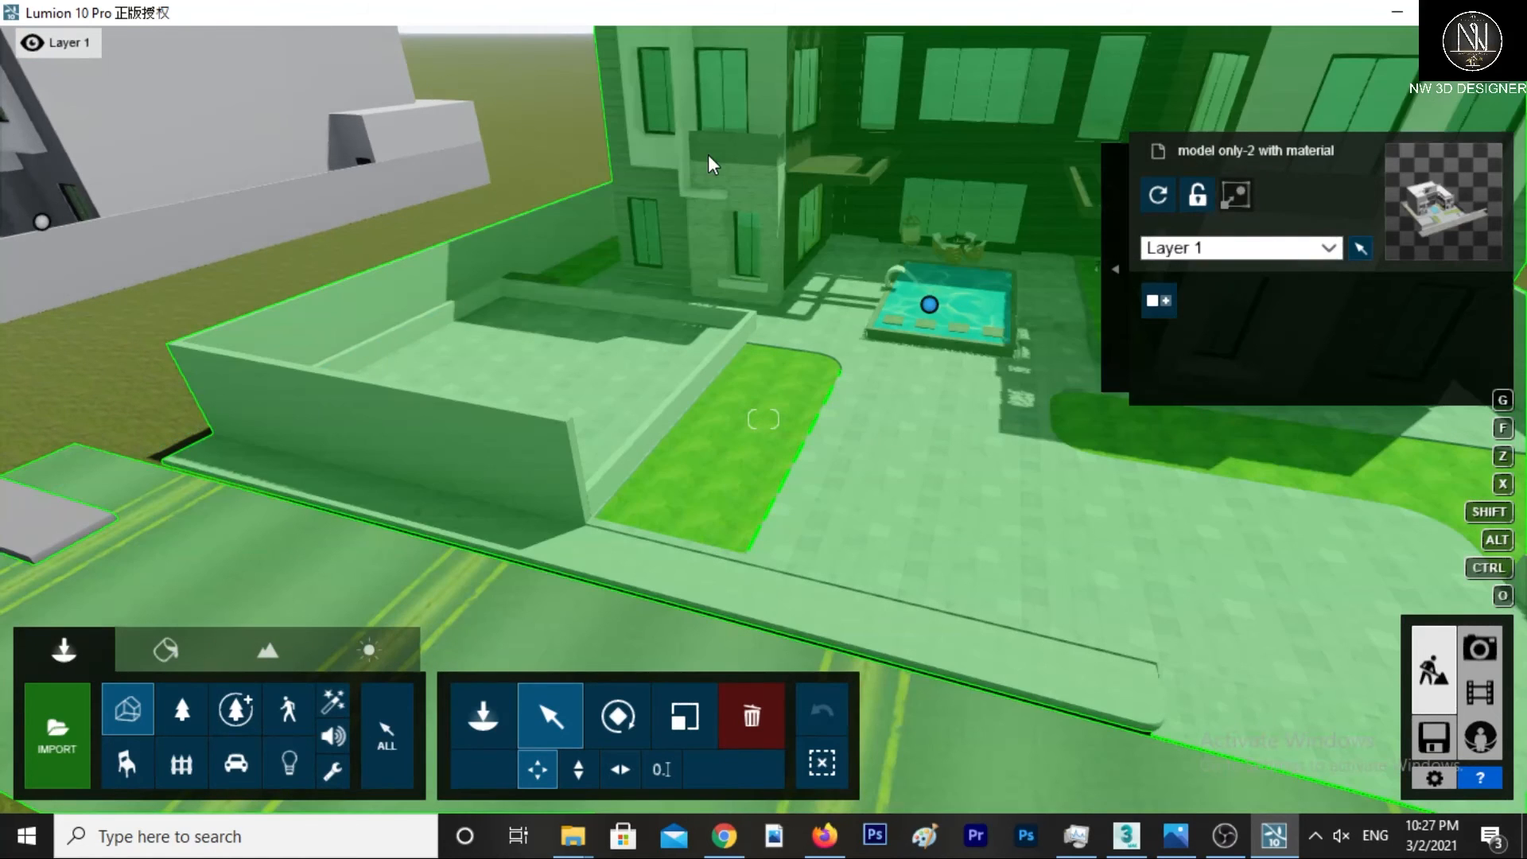
right_click_drag(708, 154, 733, 140)
scroll(733, 140, "up", 3)
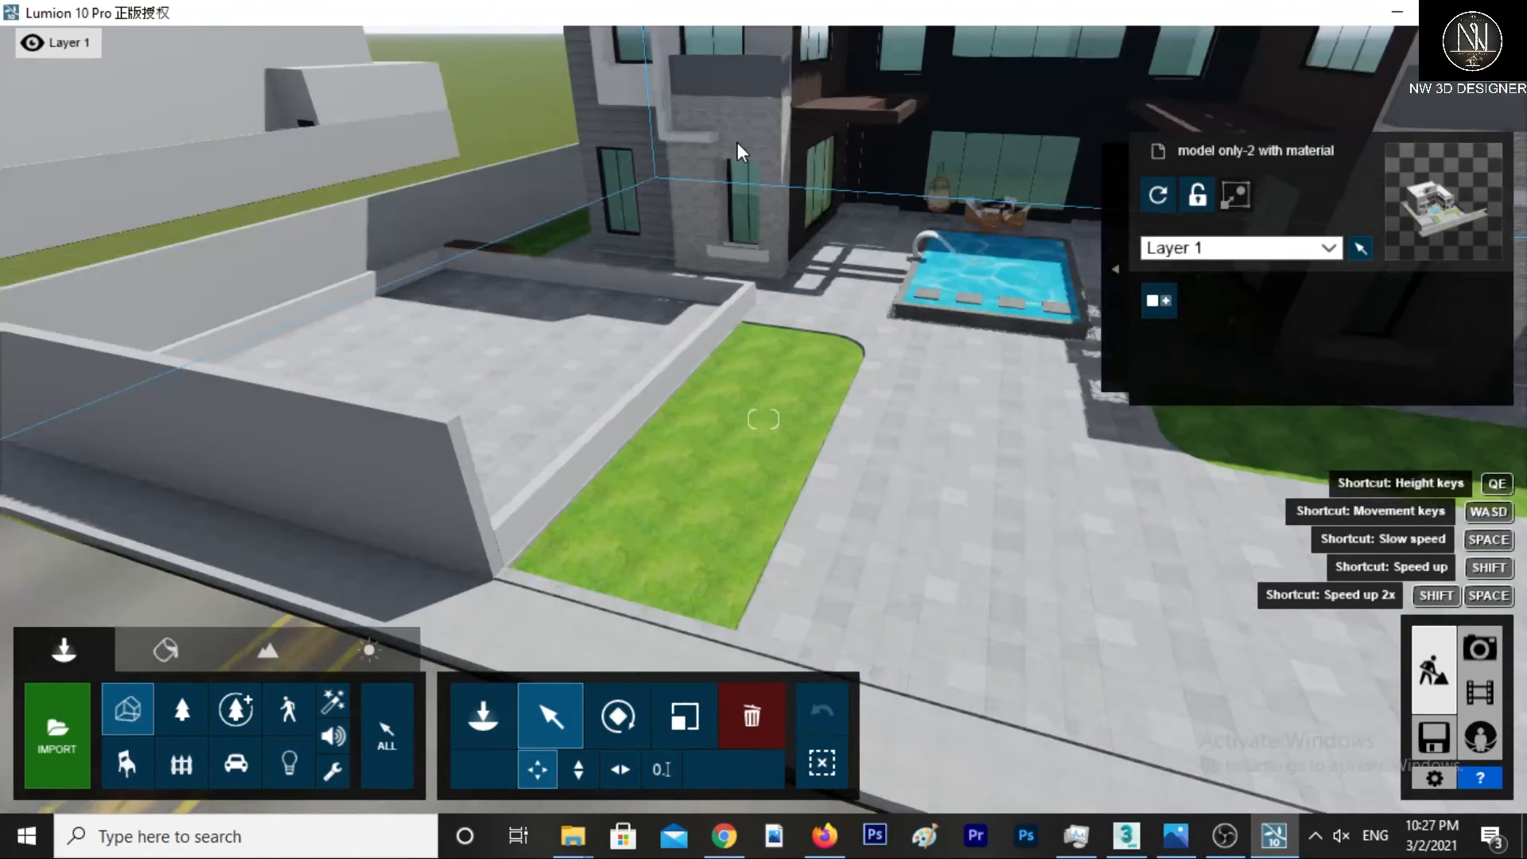
right_click_drag(733, 140, 723, 174)
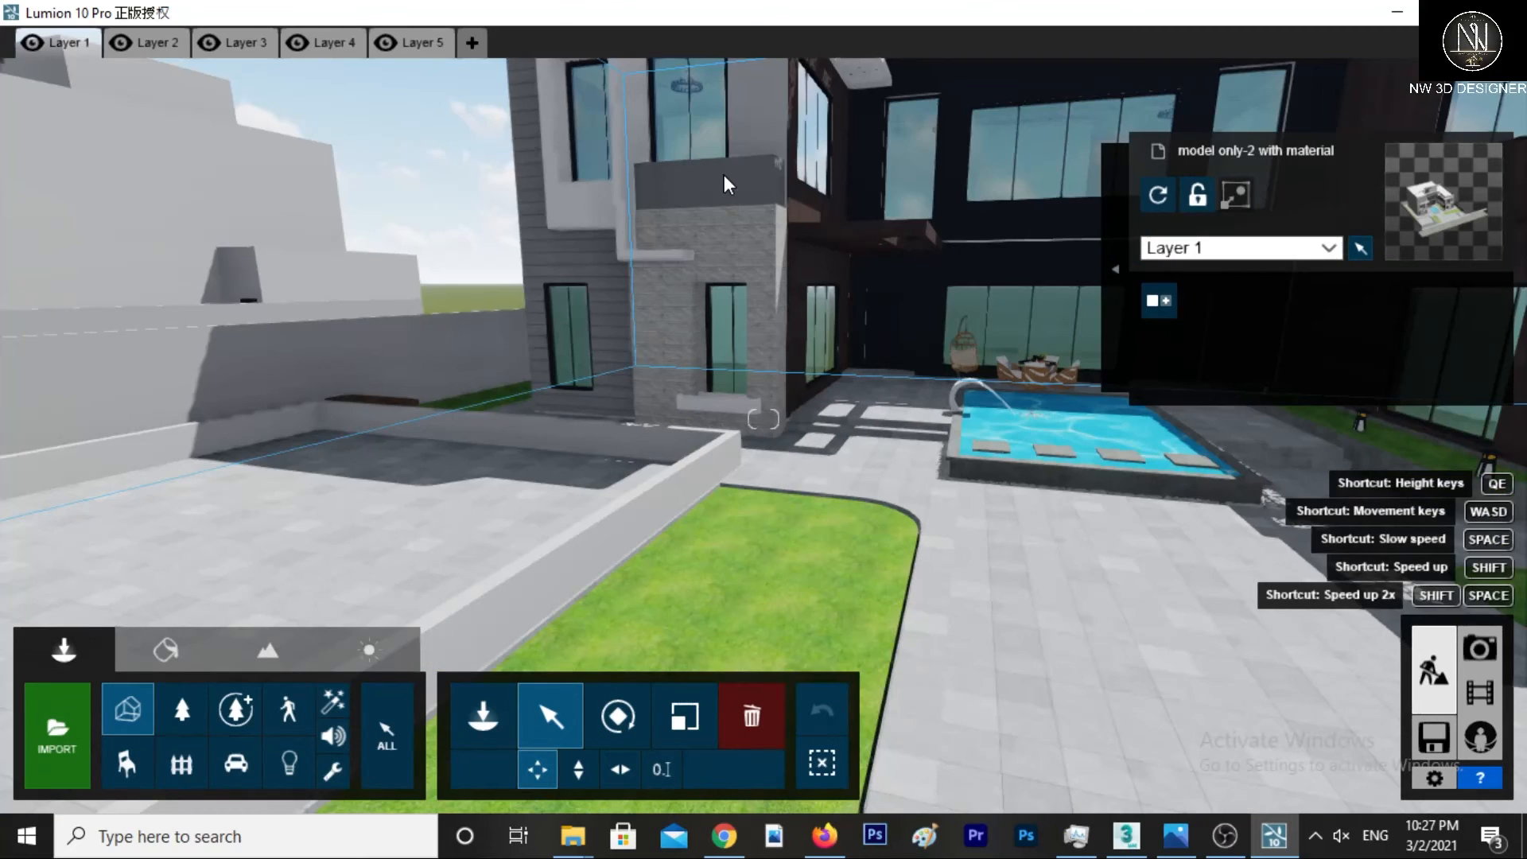
scroll(724, 175, "up", 2)
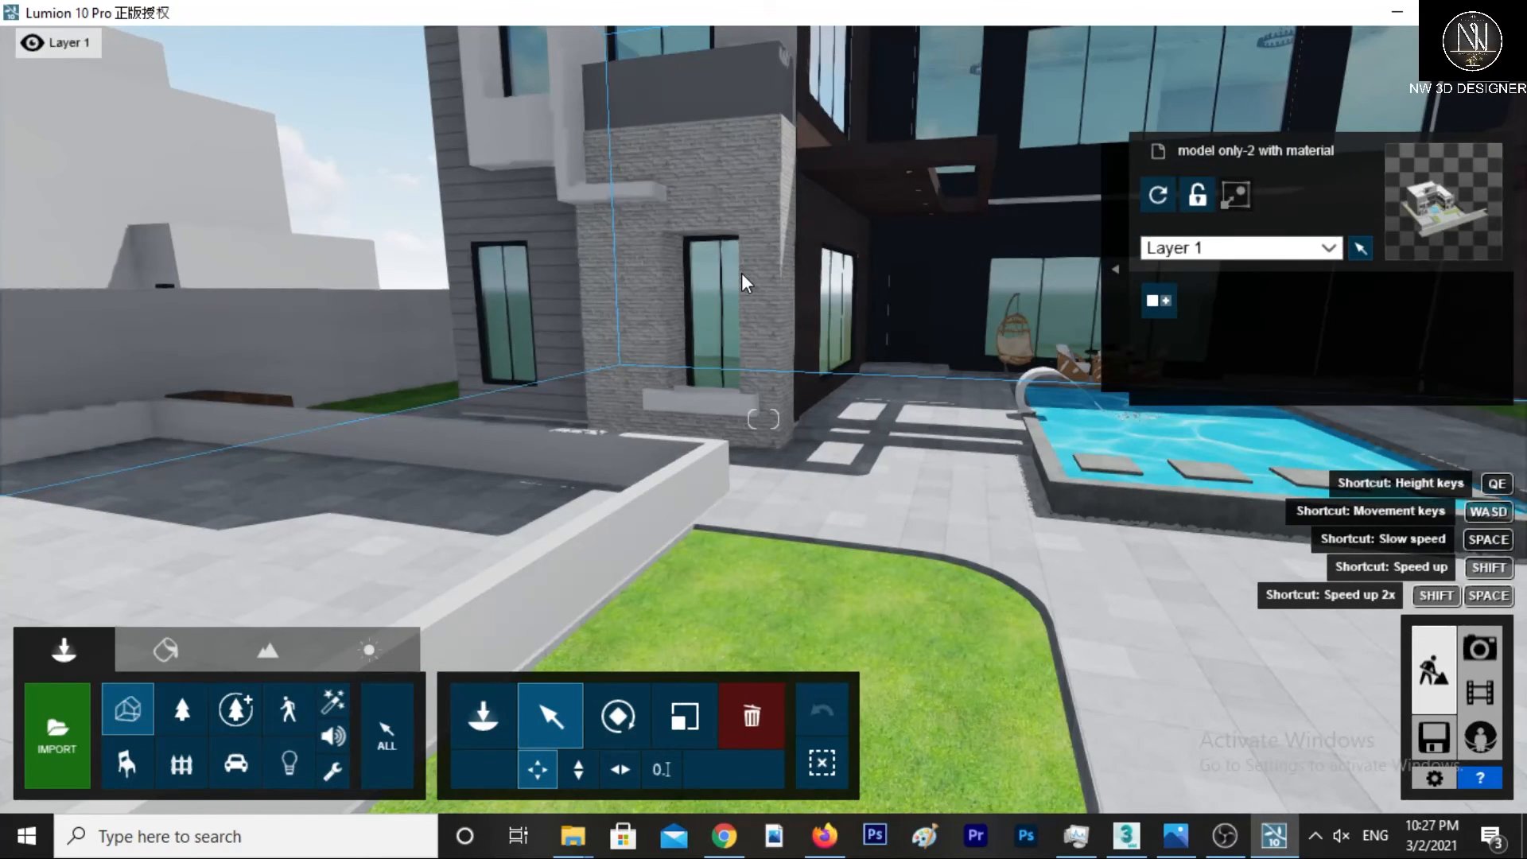
left_click(1187, 849)
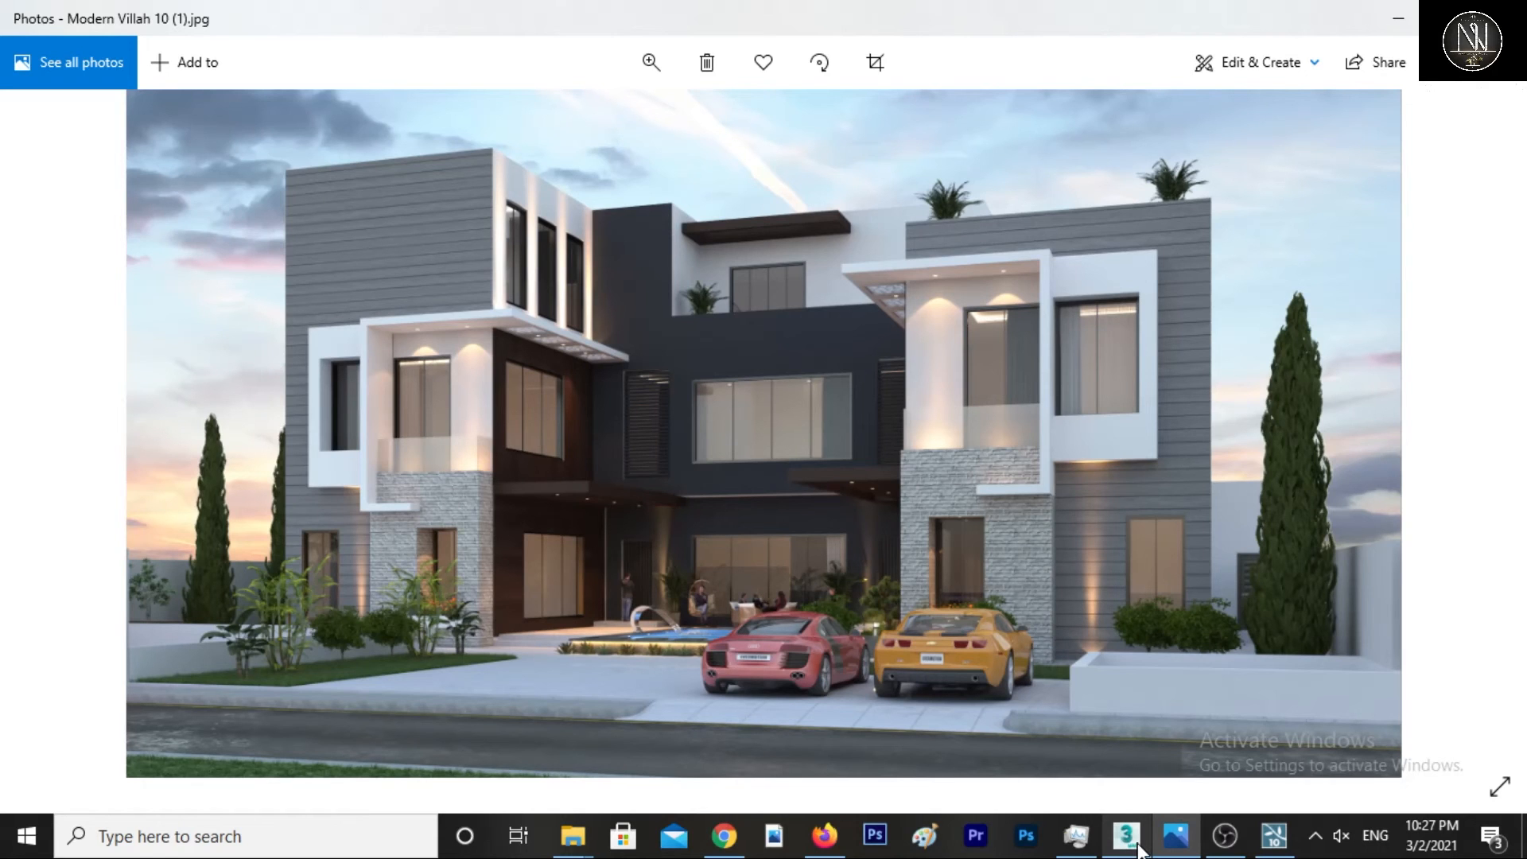
key("alt+Tab")
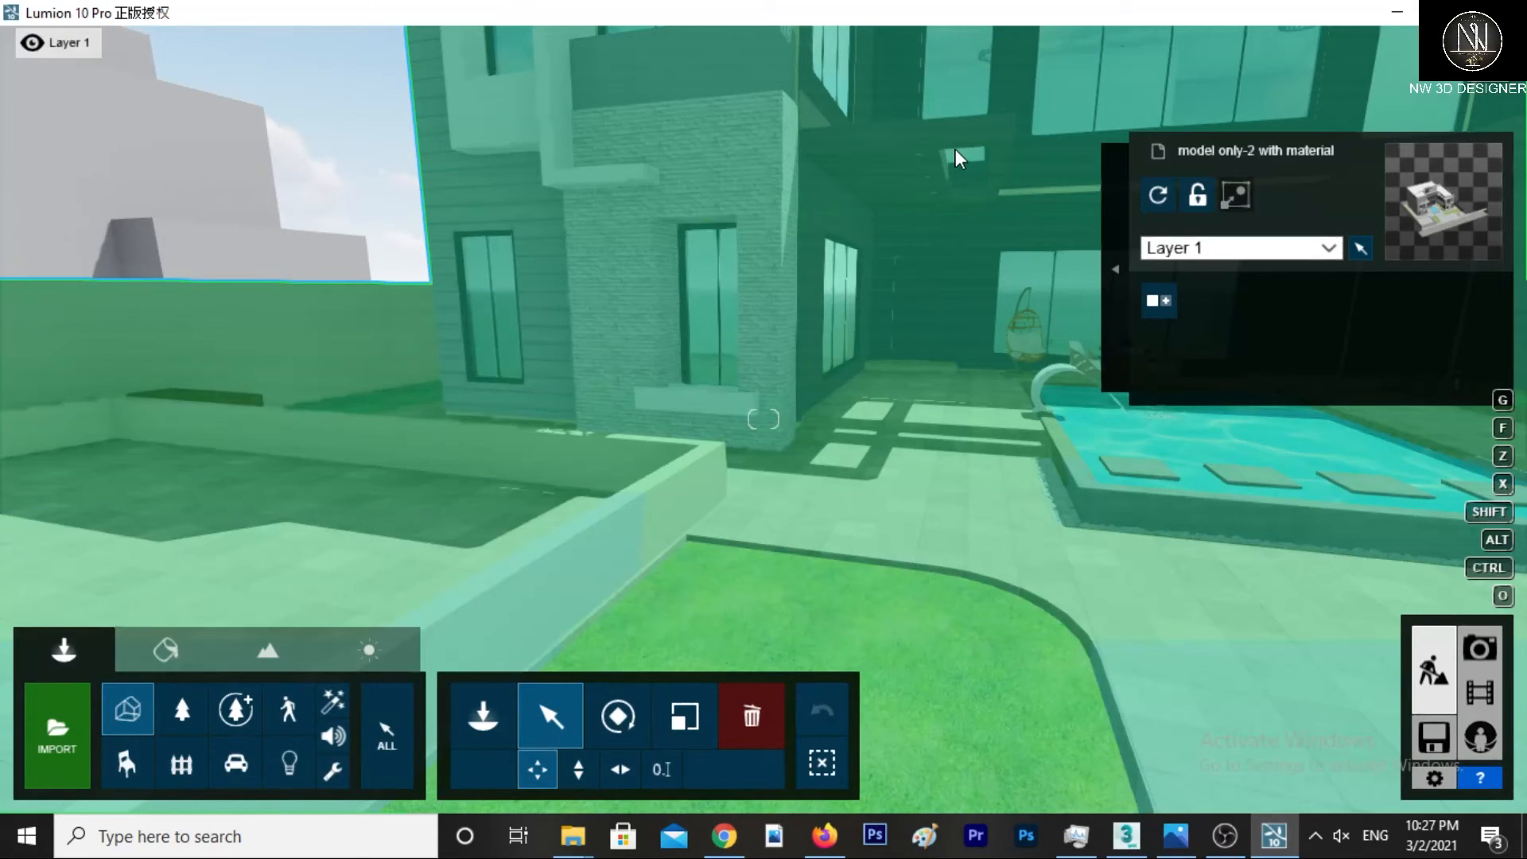
Inspect the stone cladding, balcony and wooden canopy near the pool up close, and view the whole textured villa from above.
scroll(895, 126, "up", 3)
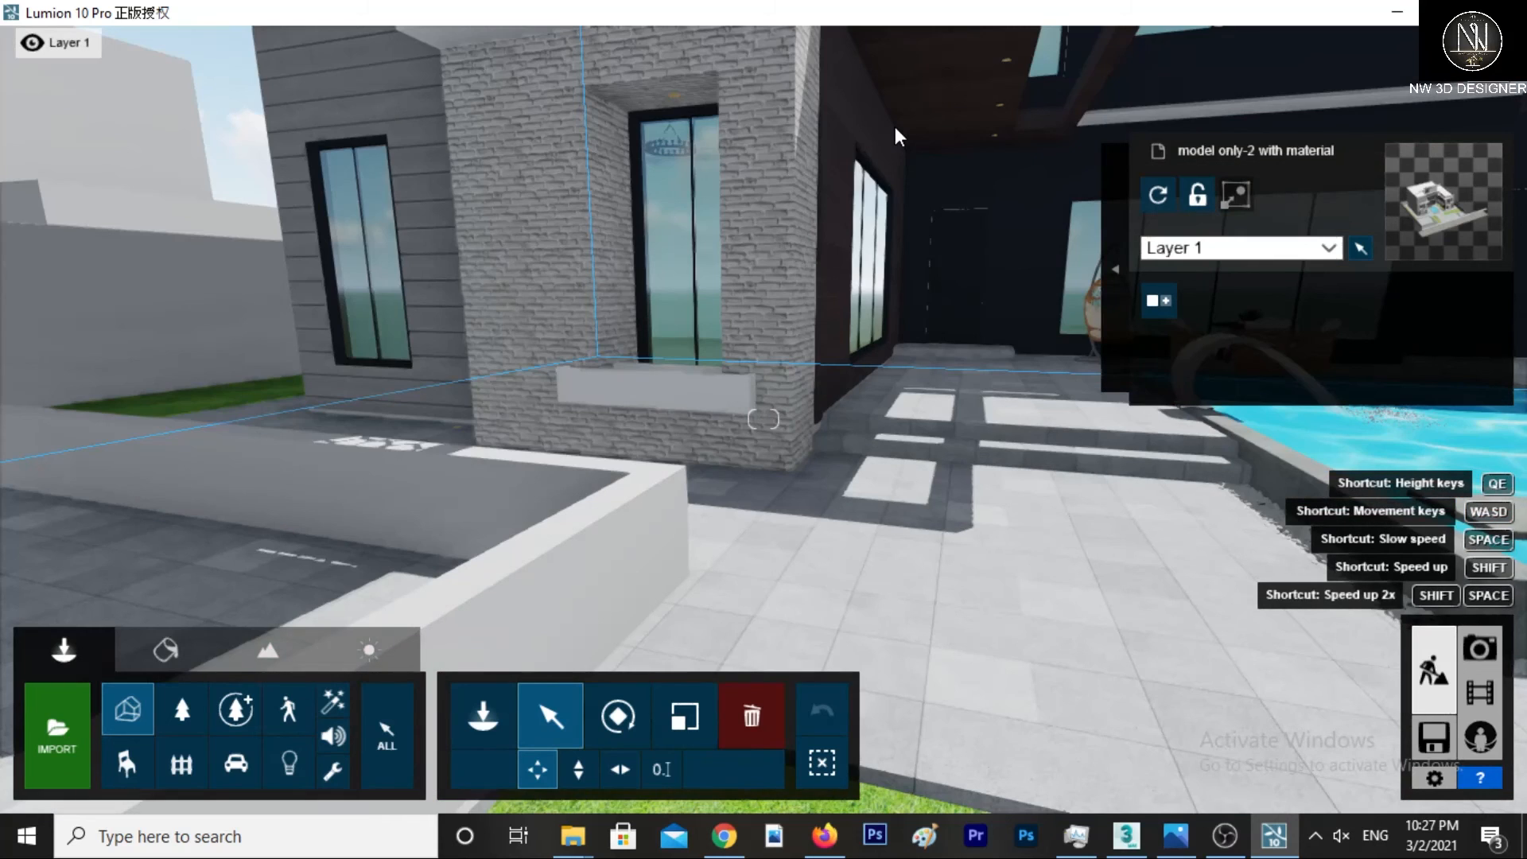
scroll(894, 126, "up", 3)
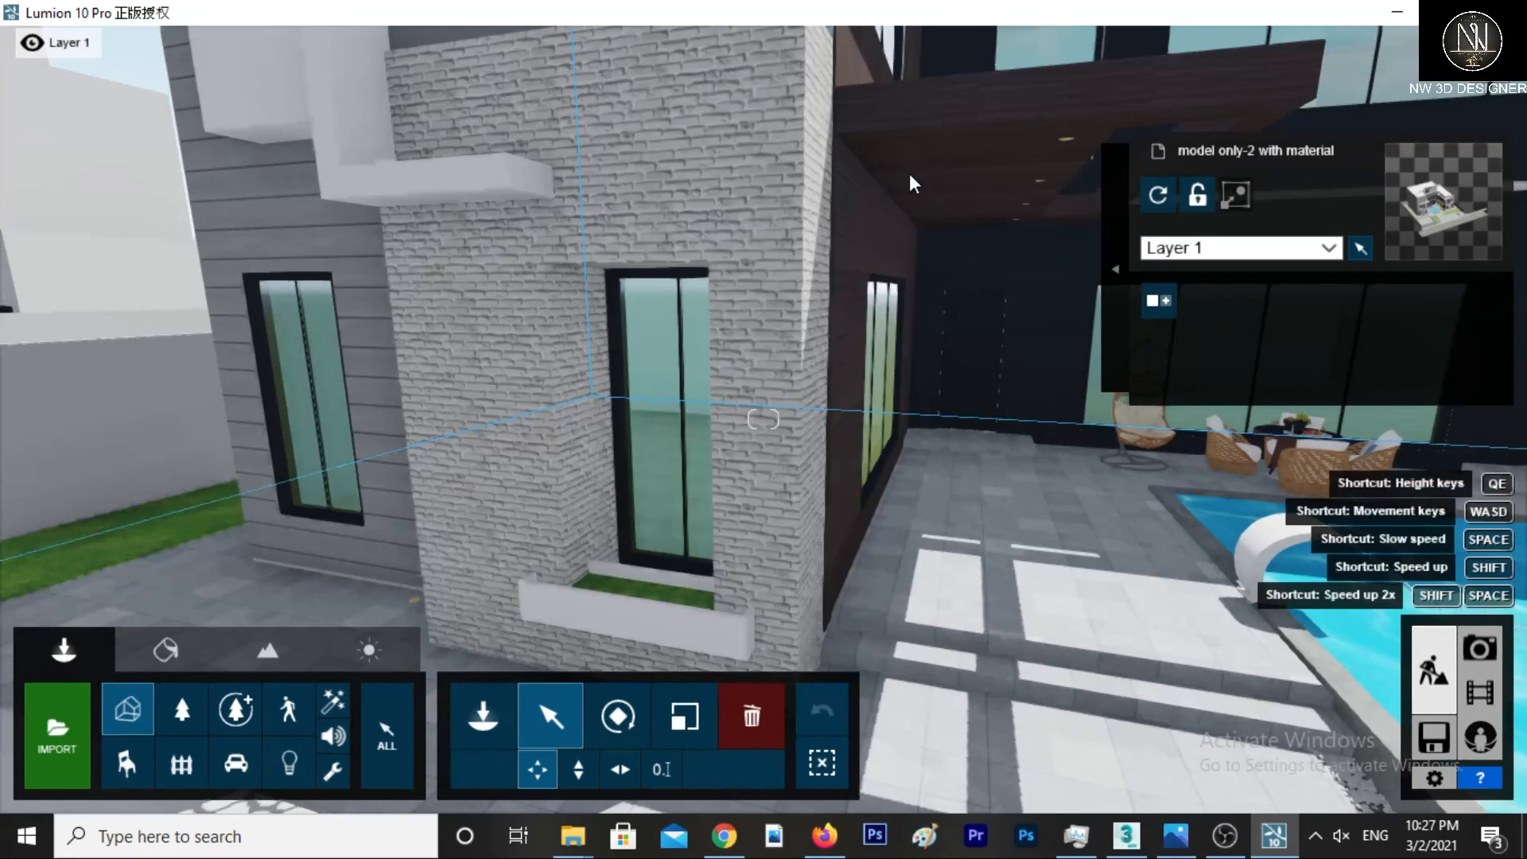
middle_click_drag(909, 173, 909, 445)
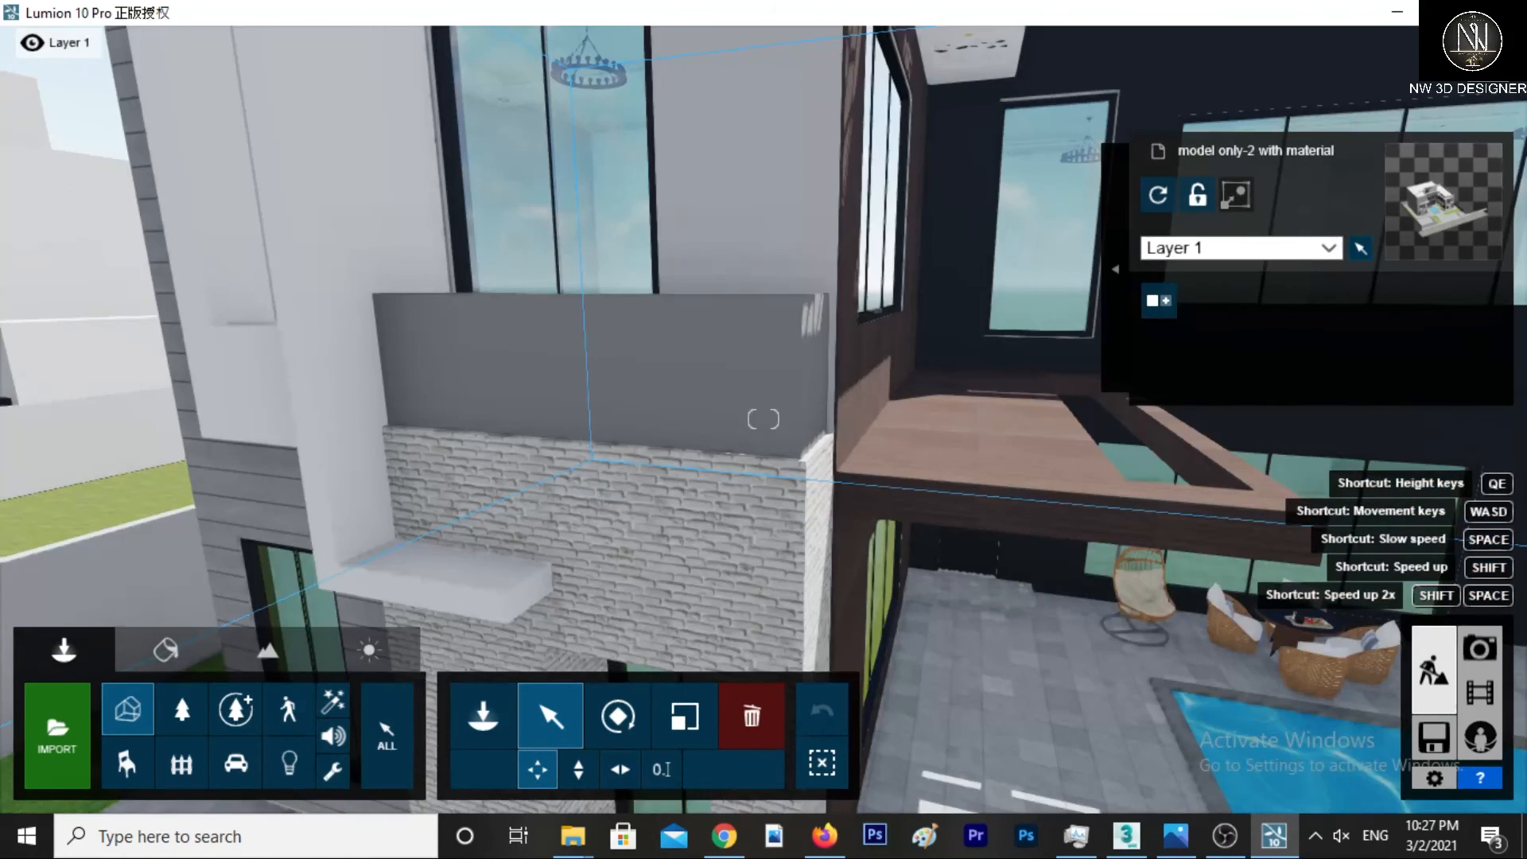
right_click_drag(922, 191, 936, 327)
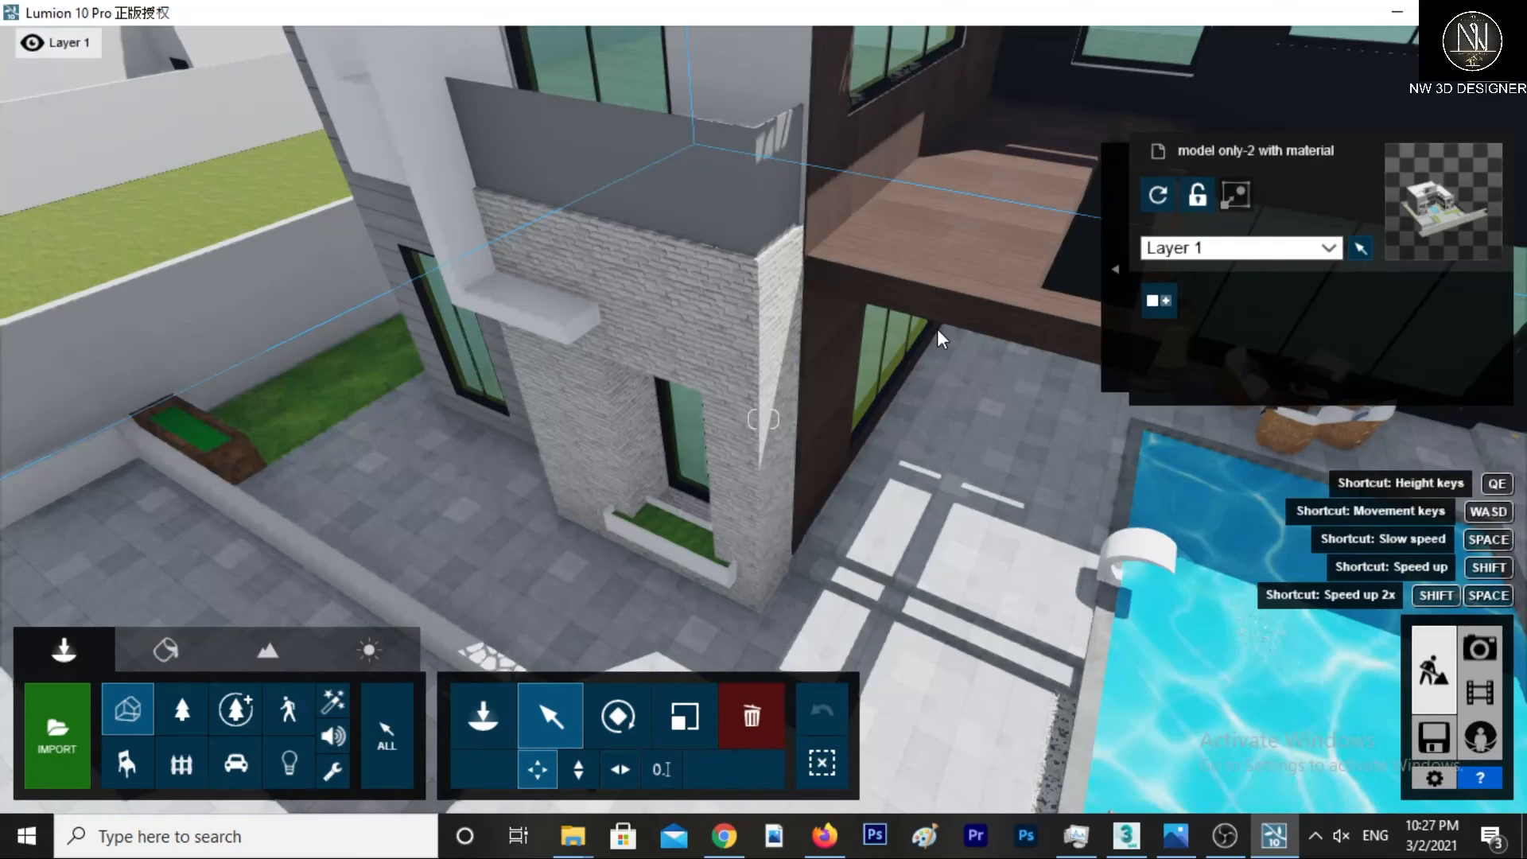
scroll(937, 328, "down", 3)
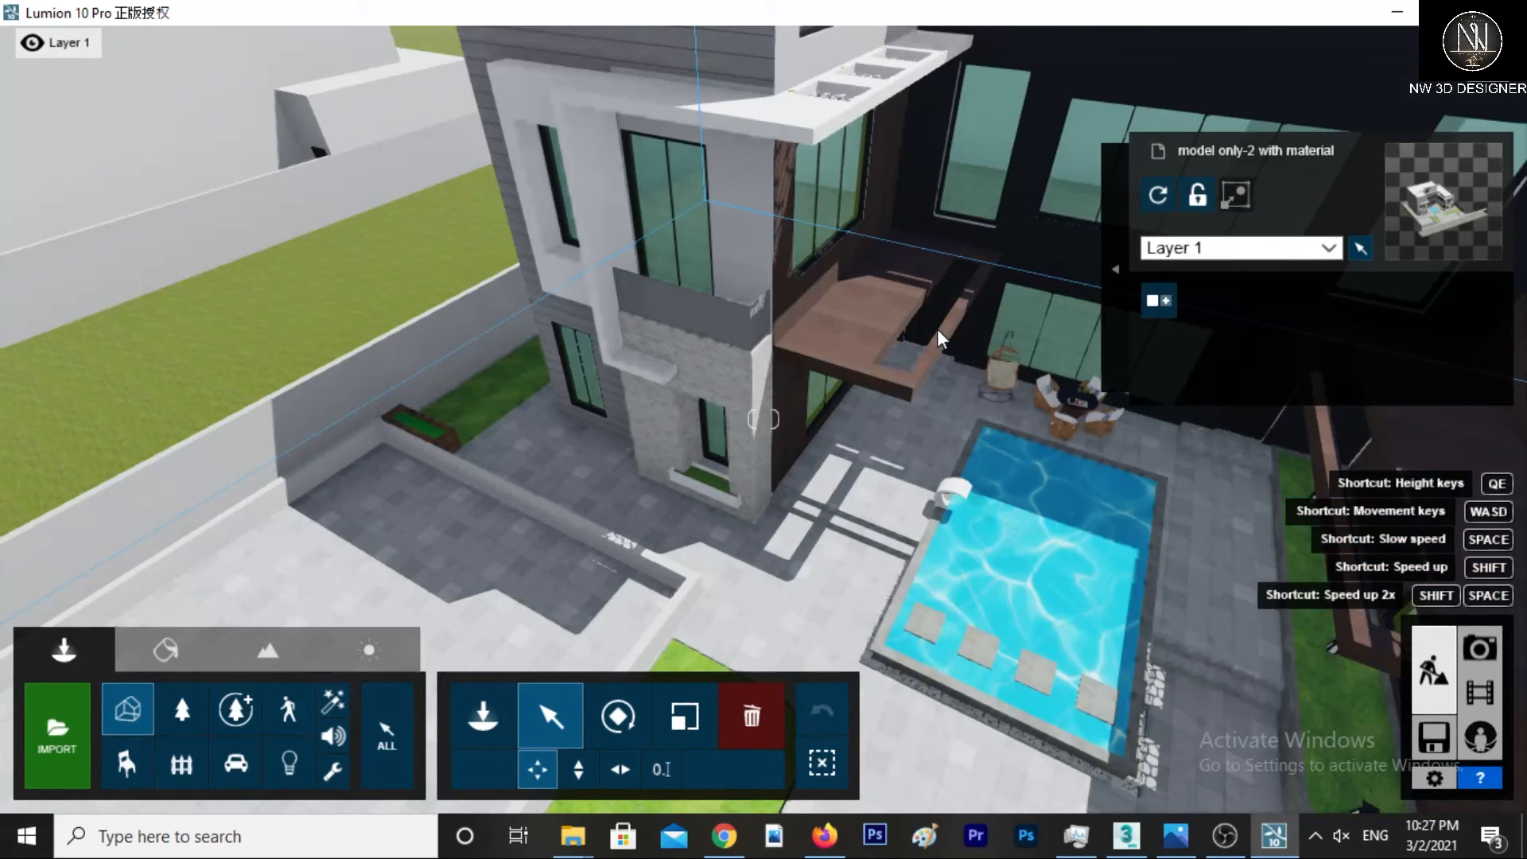
scroll(936, 328, "down", 5)
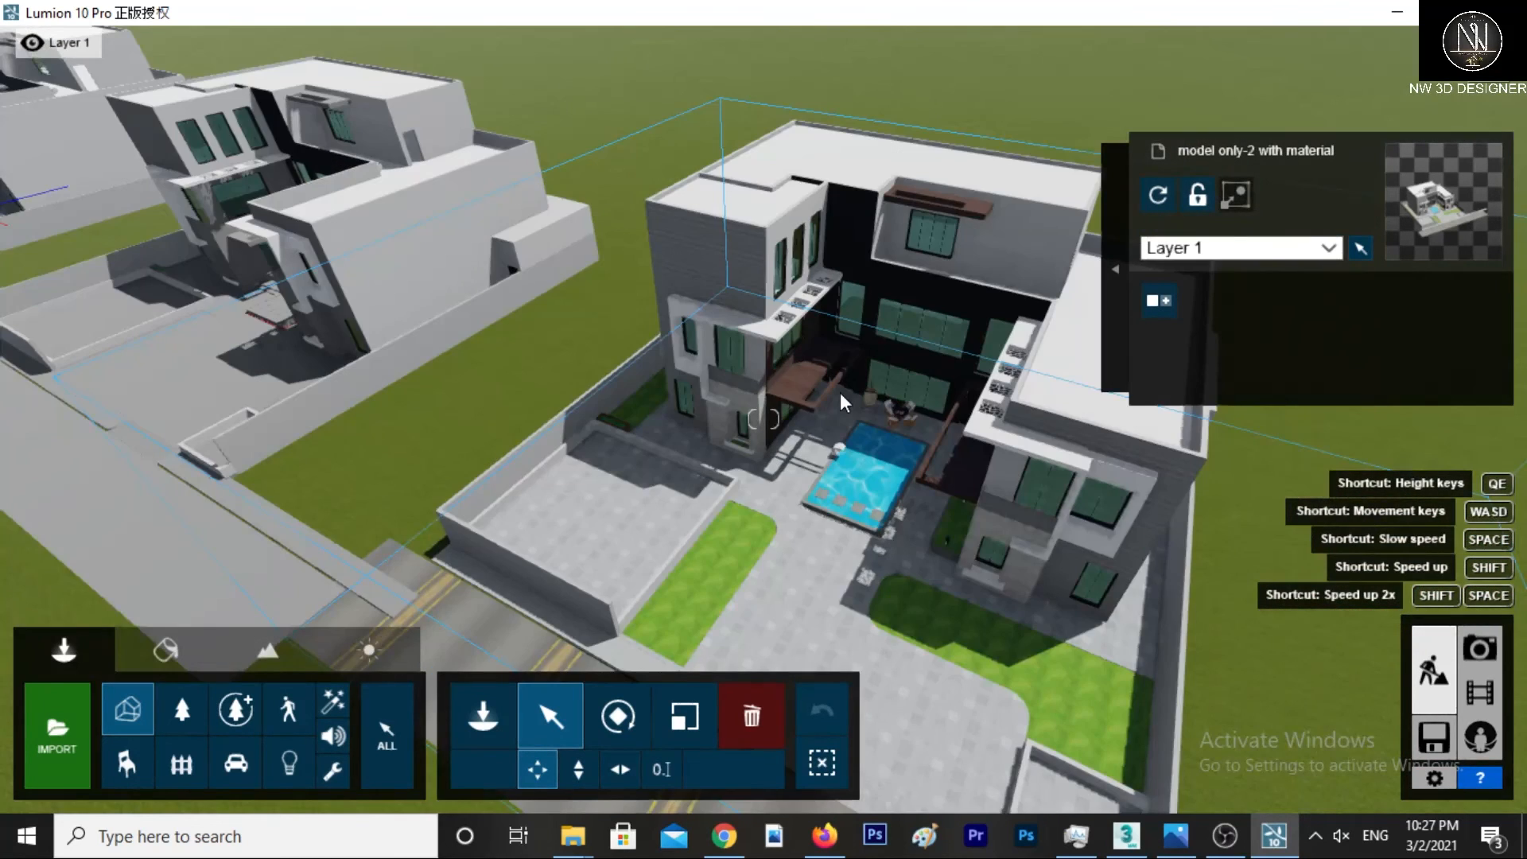
scroll(840, 393, "down", 2)
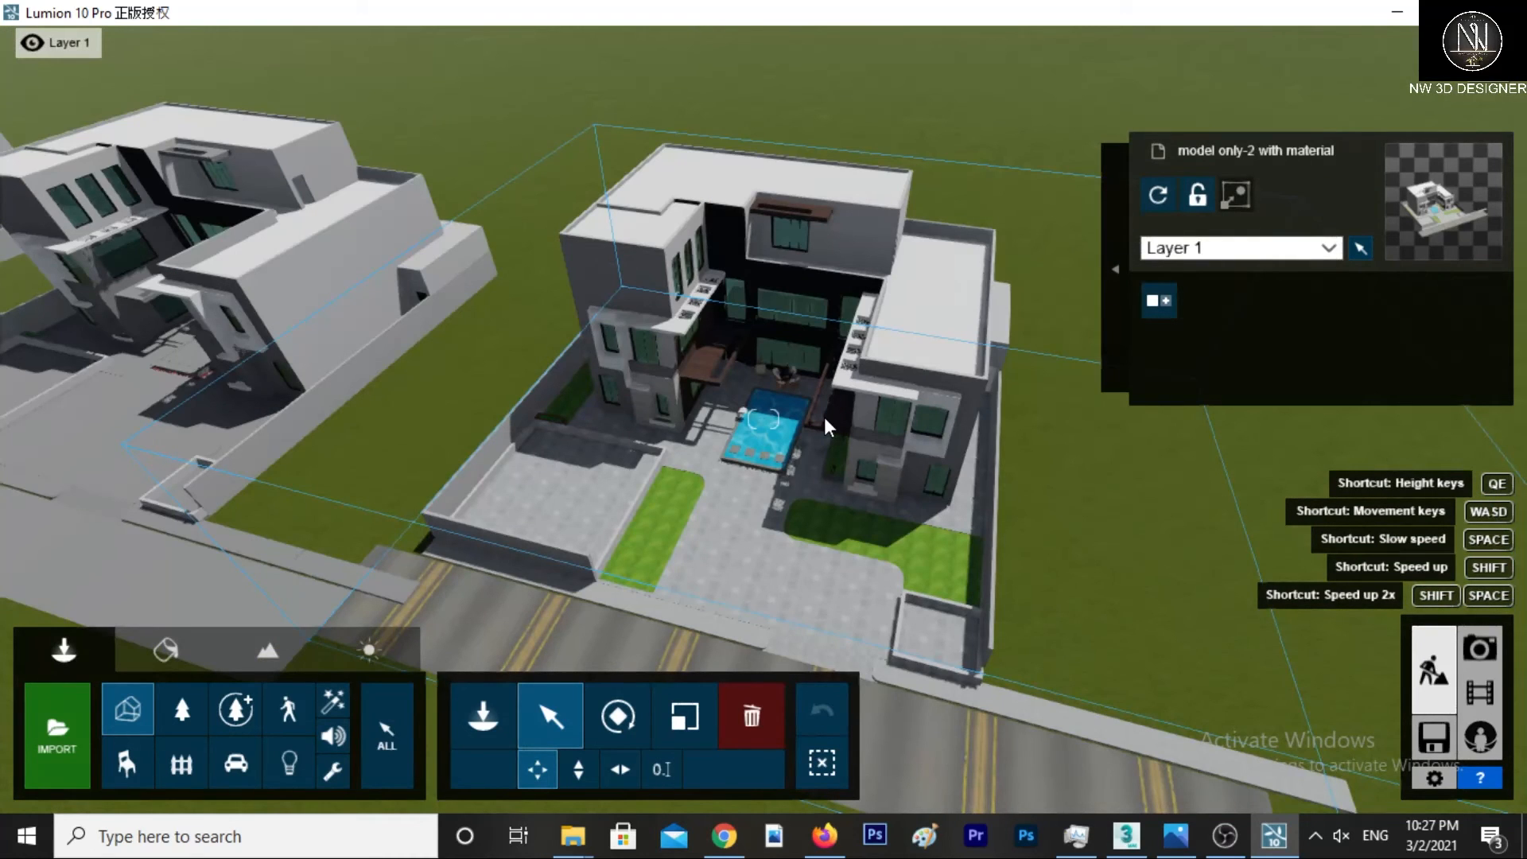
scroll(824, 417, "down", 2)
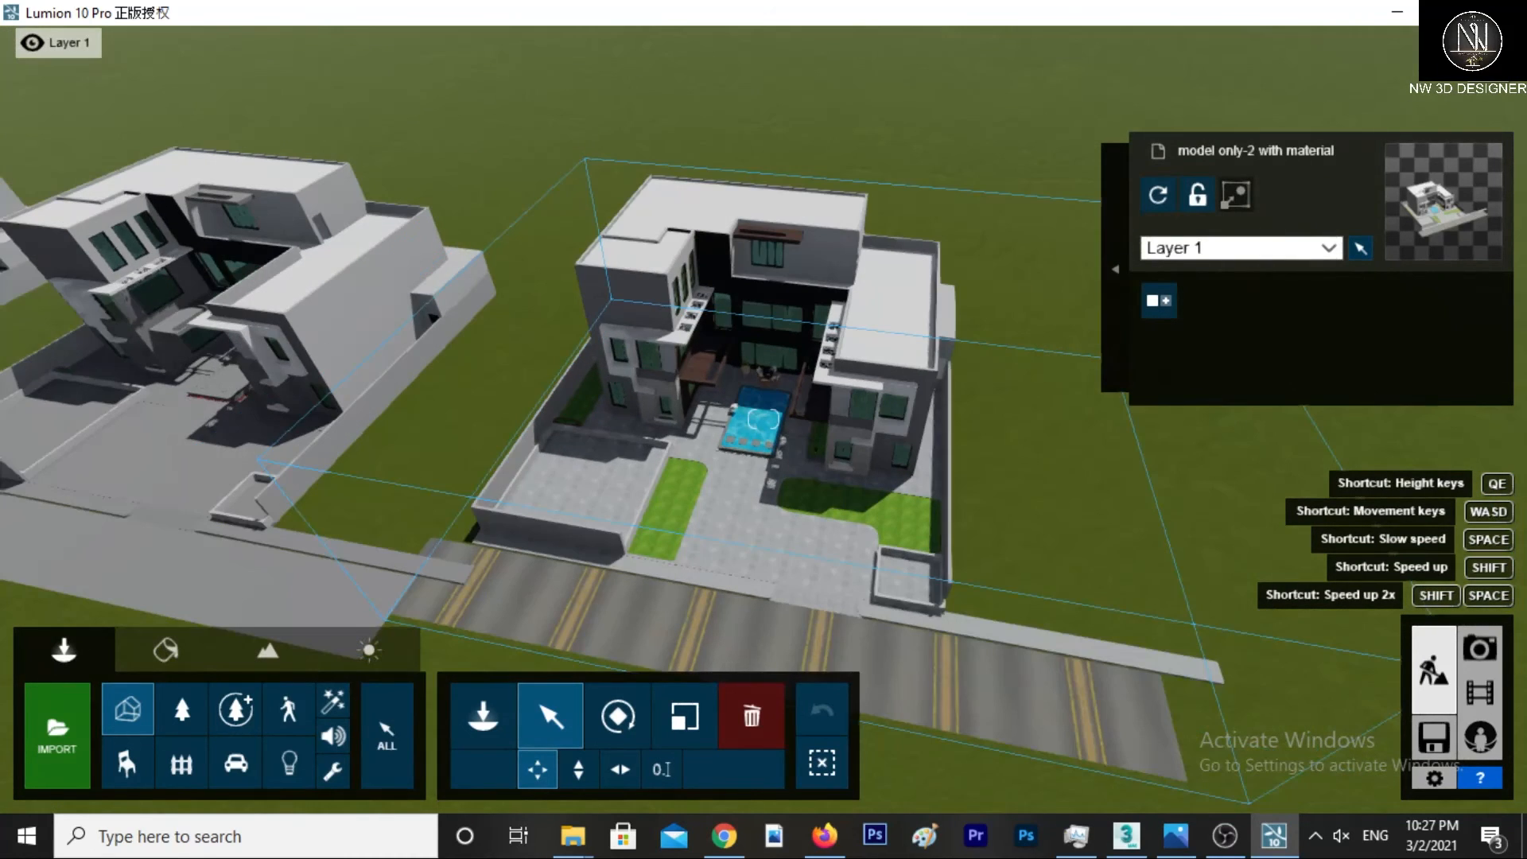
right_click_drag(819, 419, 784, 409)
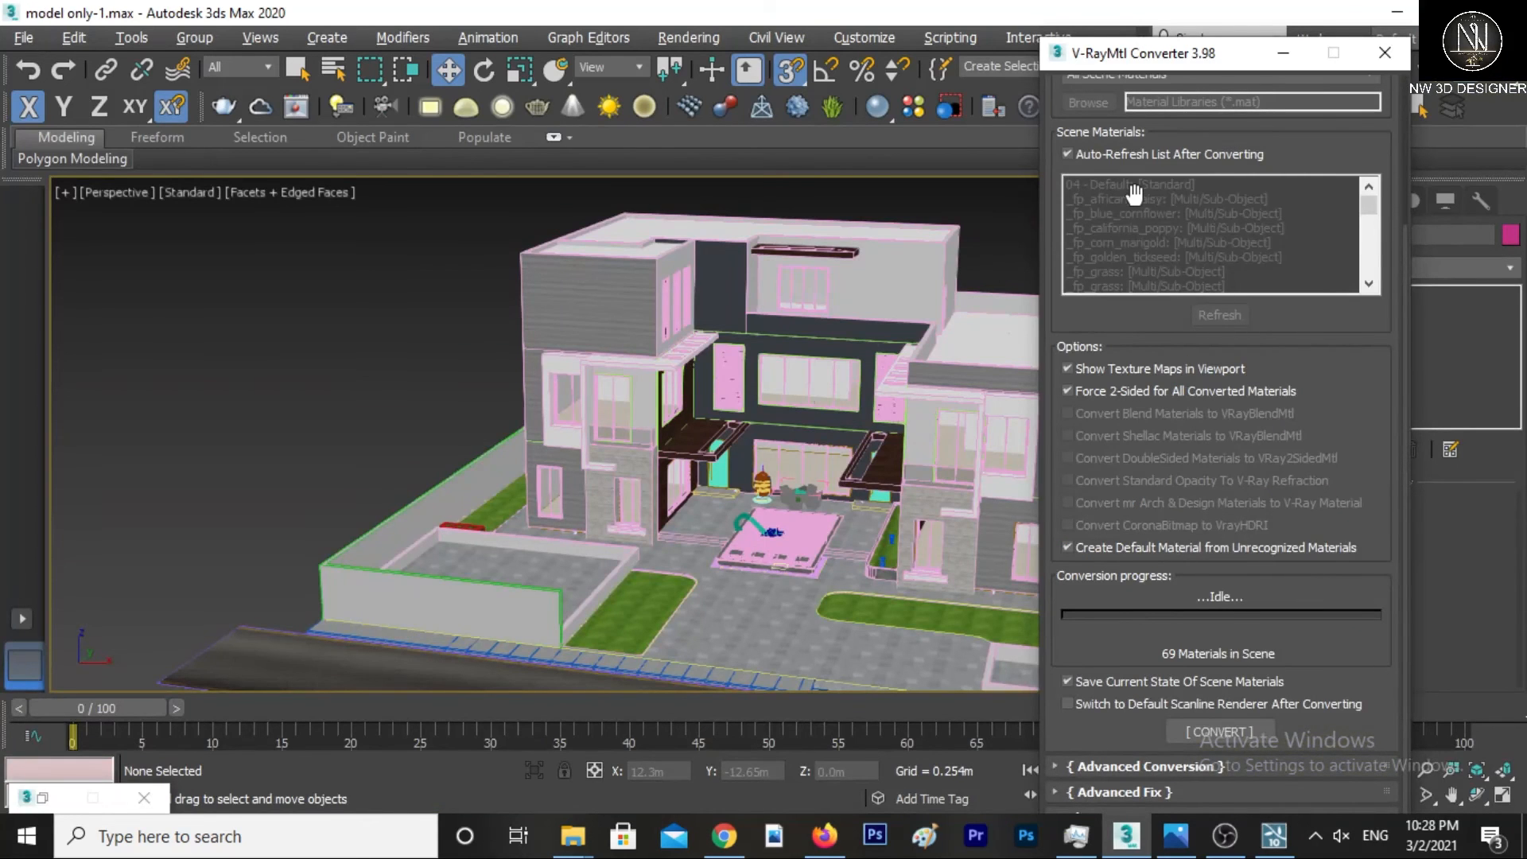
In 3ds Max, set the V-RayMtl Converter's conversion direction to All Supported Materials → V-Ray Materials.
scroll(1133, 193, "up", 5)
left_click(1129, 208)
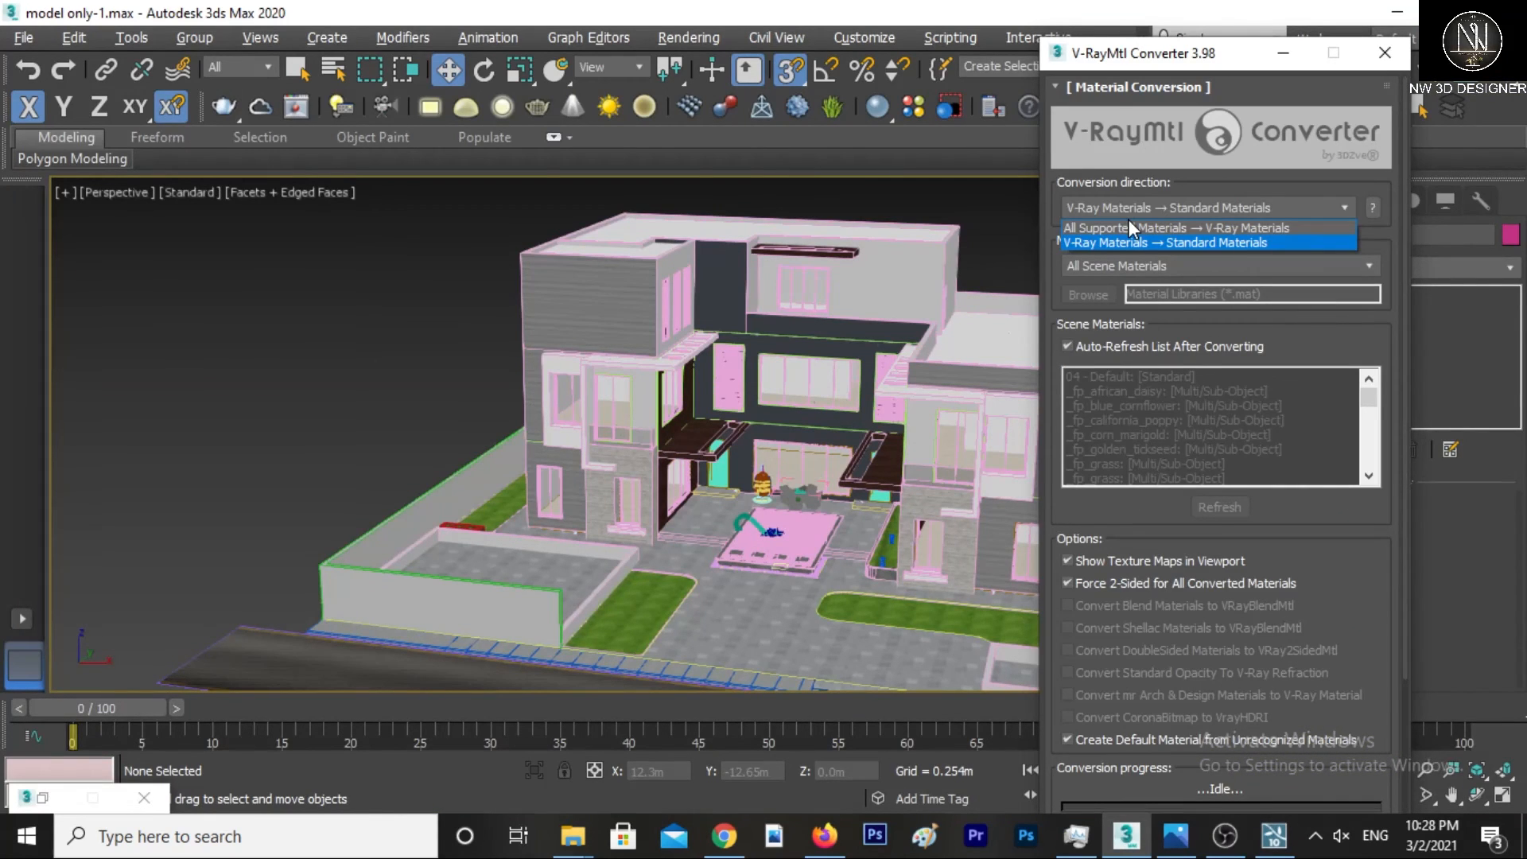
left_click(1129, 227)
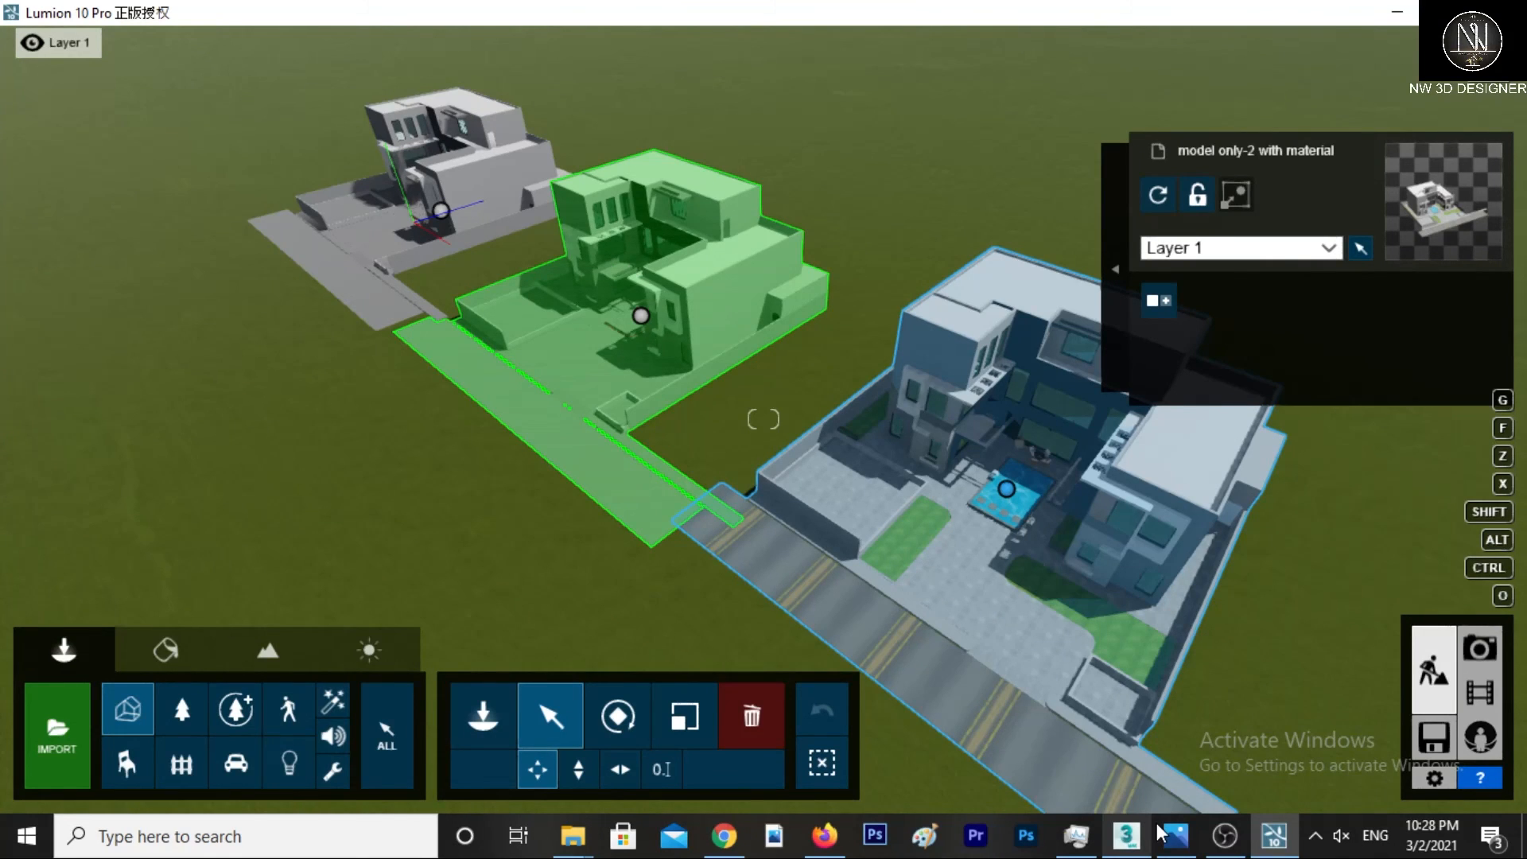
Return to 3ds Max and set the V-RayMtl Converter's conversion direction to V-Ray Materials → Standard Materials.
left_click(1125, 835)
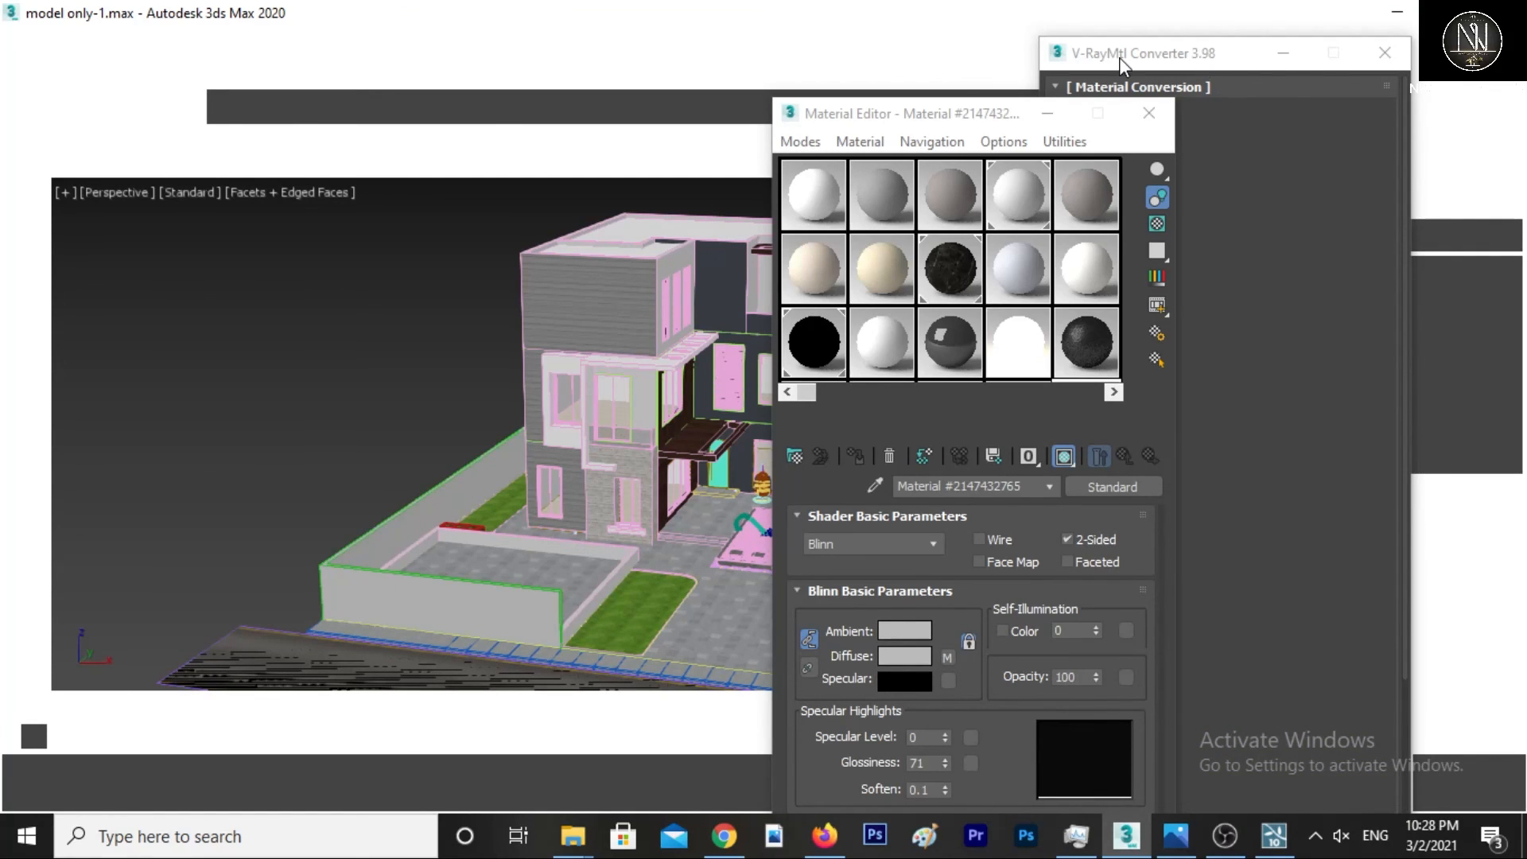
left_click(1167, 207)
left_click(1167, 242)
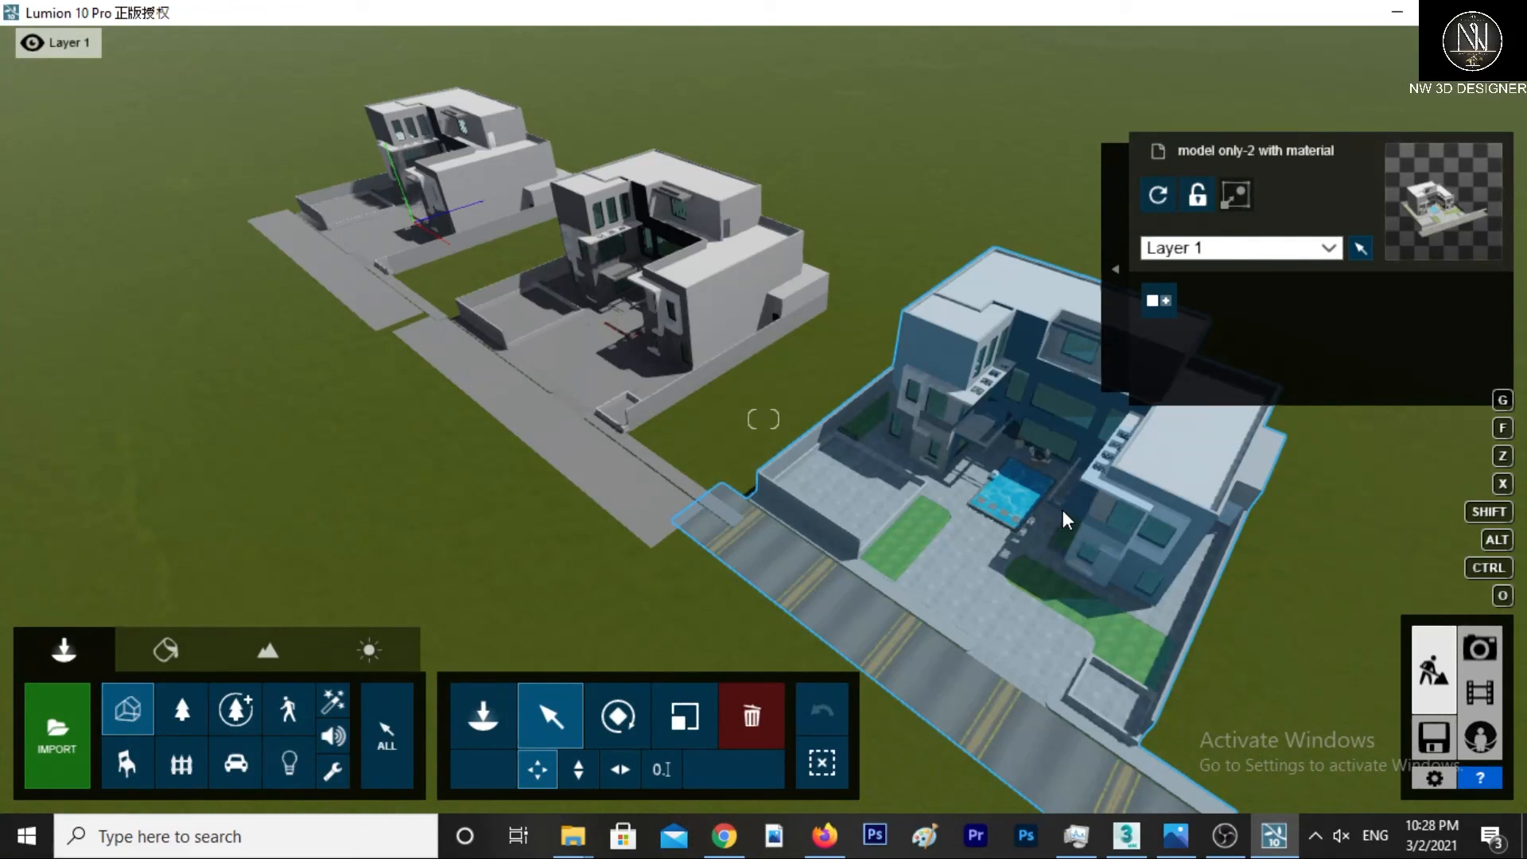
Select the textured villa in Lumion and compare it with the two untextured imports from above.
left_click(1021, 515)
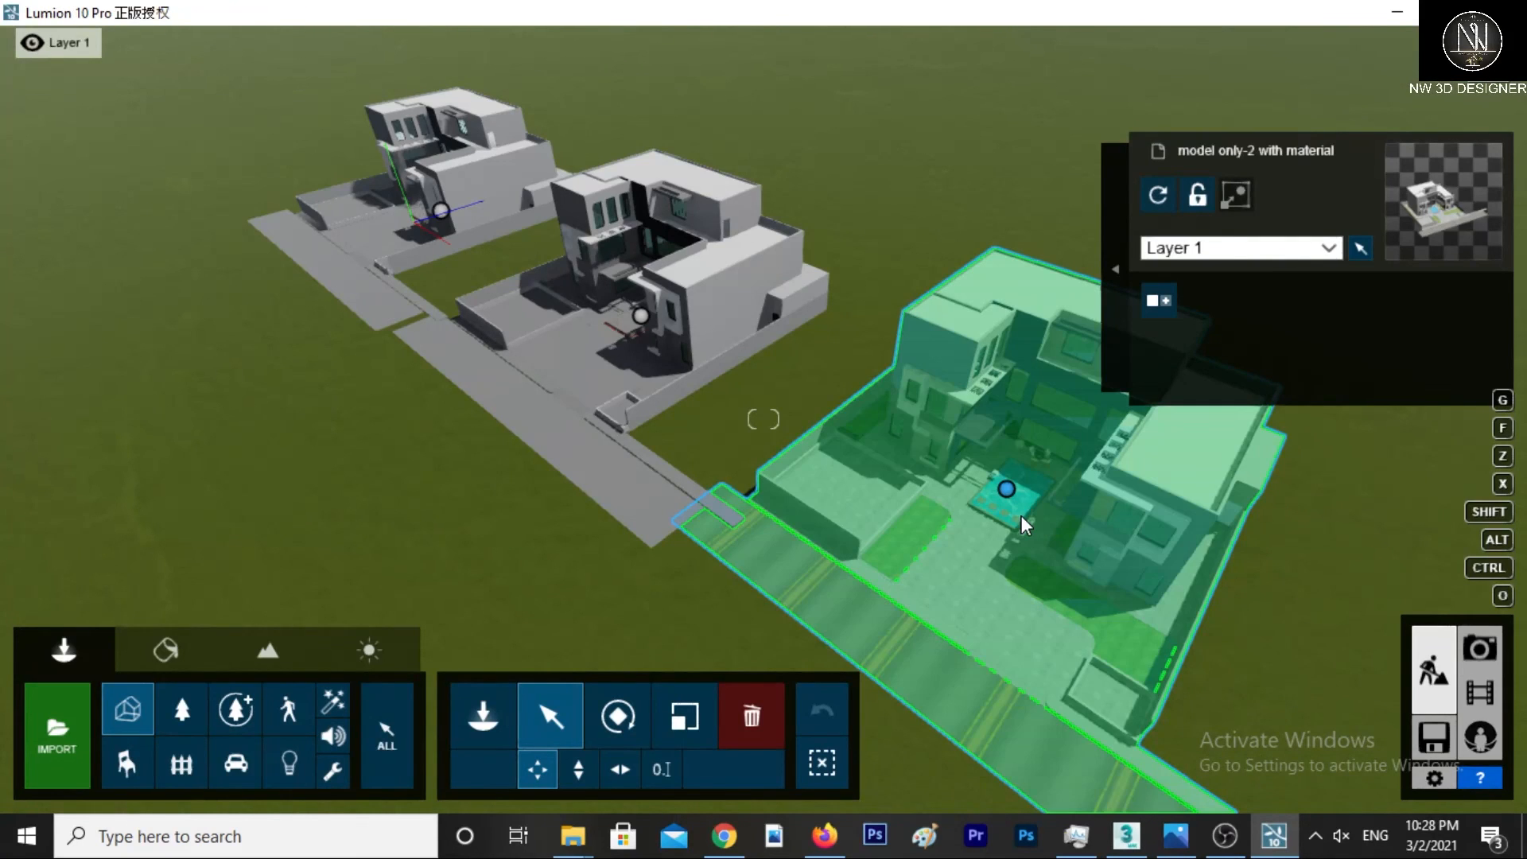
right_click_drag(1021, 516, 1036, 517)
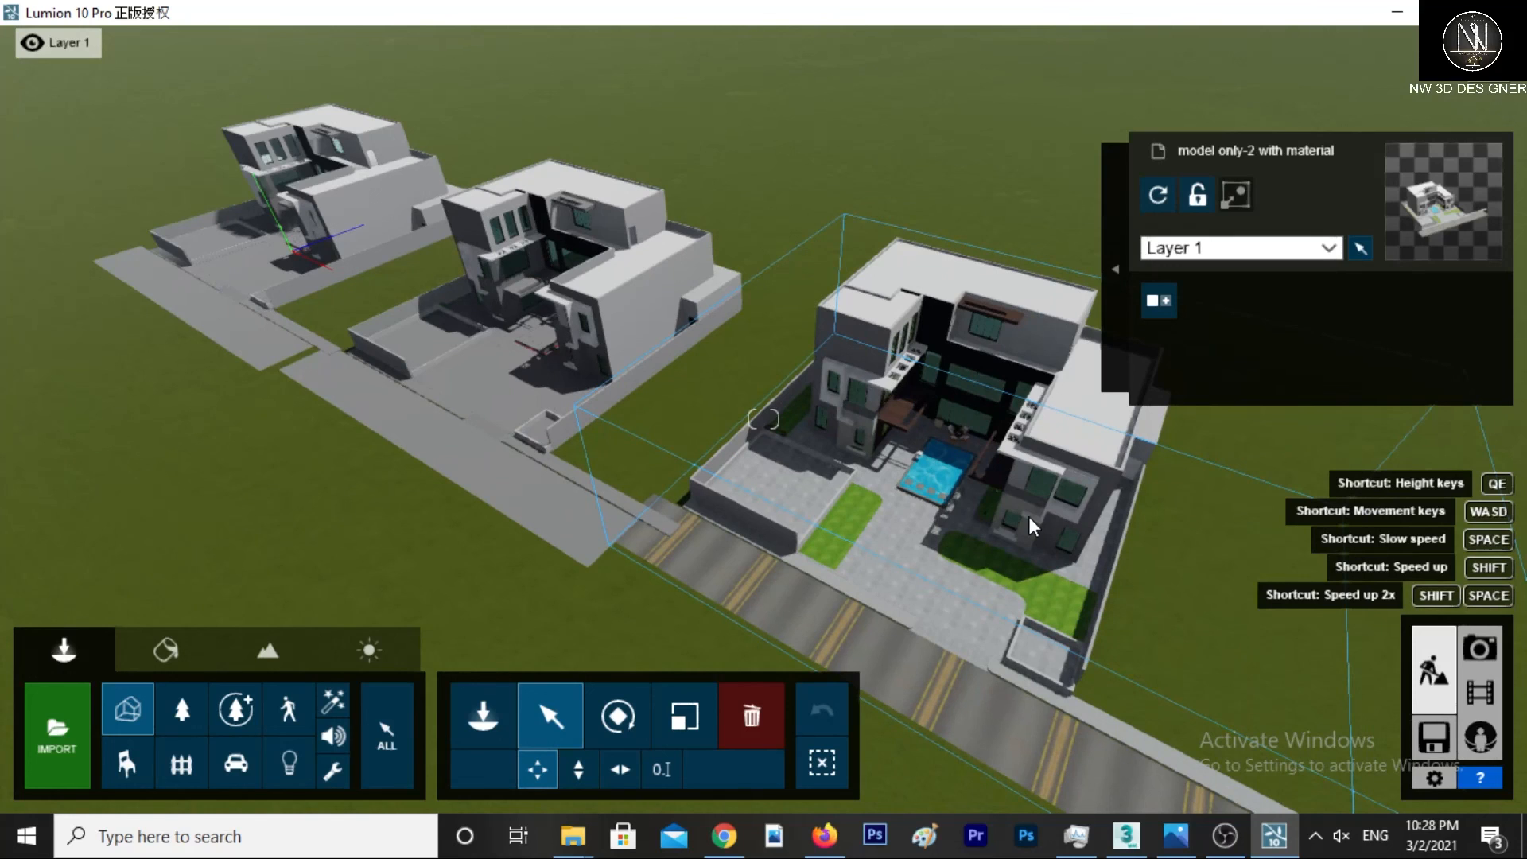